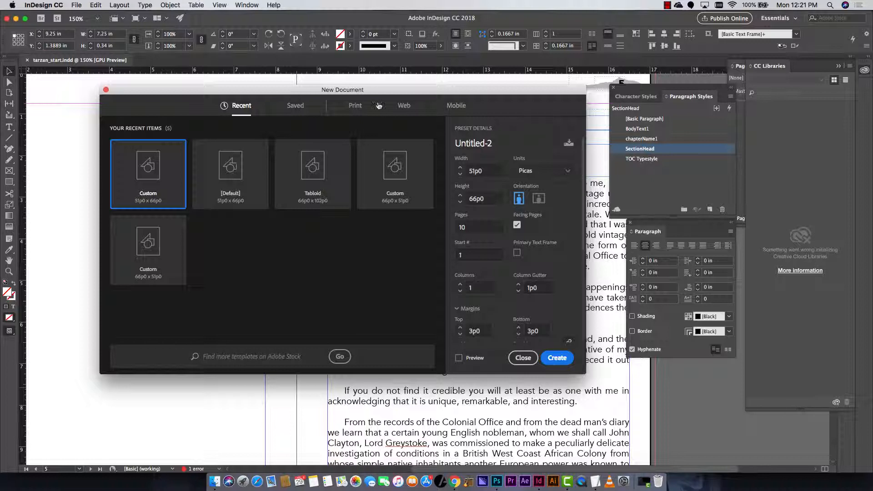
Set the new document's units to inches and its page size to 6 in wide by 9 in high
left_click(530, 171)
left_click(538, 216)
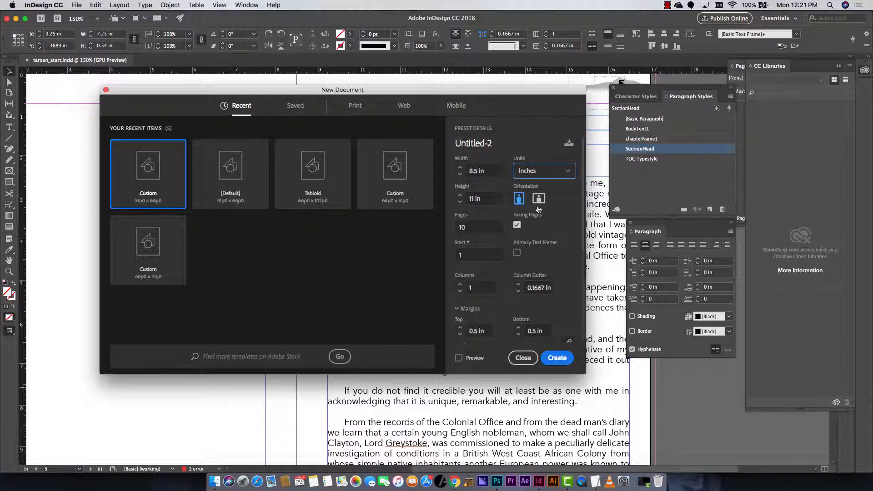
left_click(474, 171)
key("Tab")
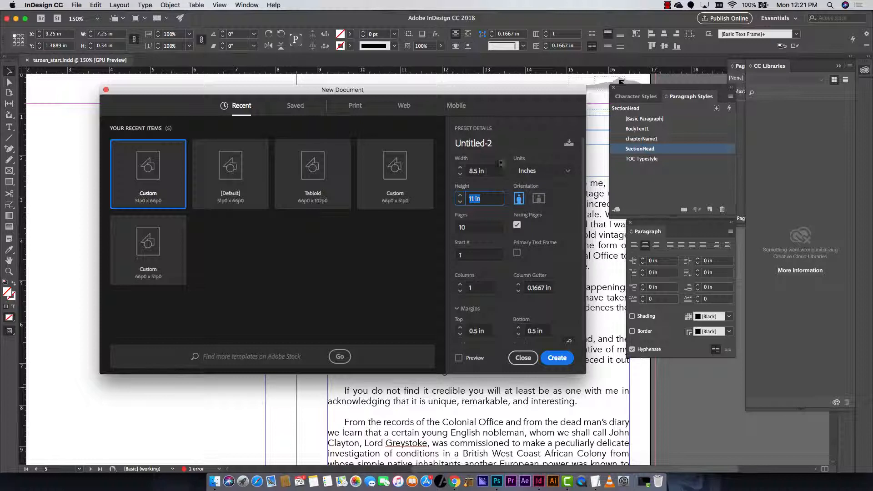
double_click(475, 172)
type("6")
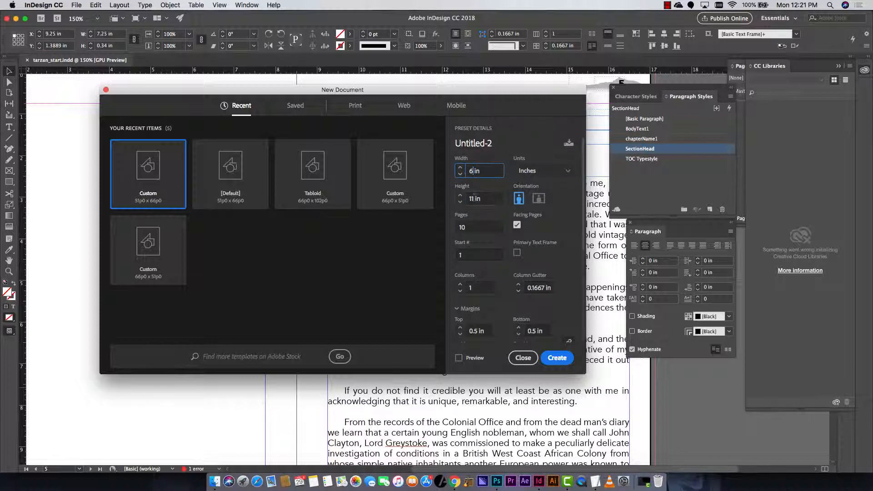
double_click(472, 199)
type("9")
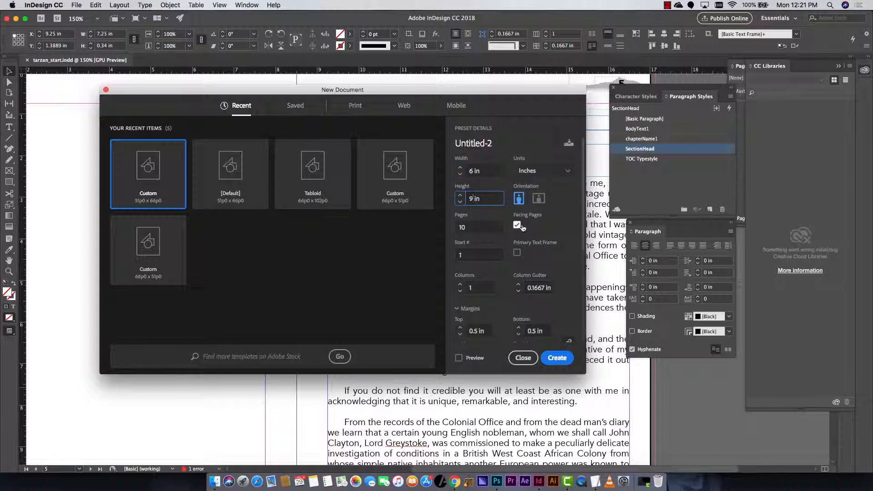
key("Tab")
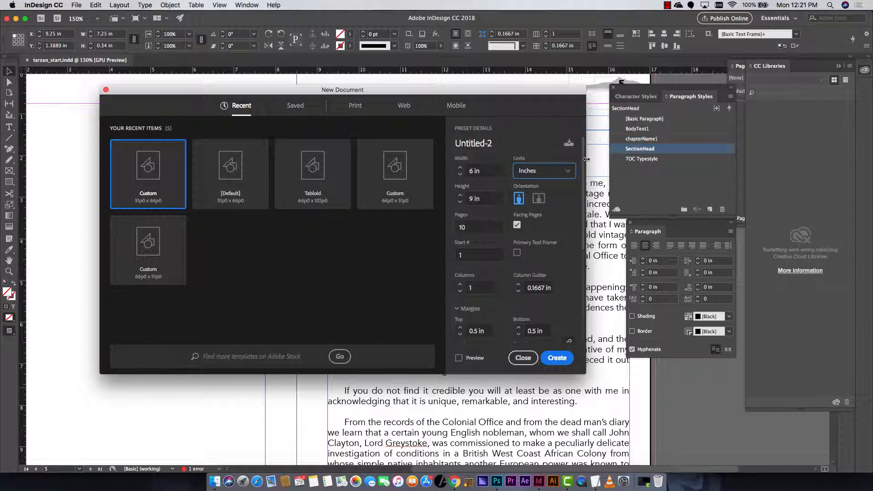
Review the remaining page, margin and bleed settings, keep them as they are, and create the document
left_click_drag(583, 159, 576, 181)
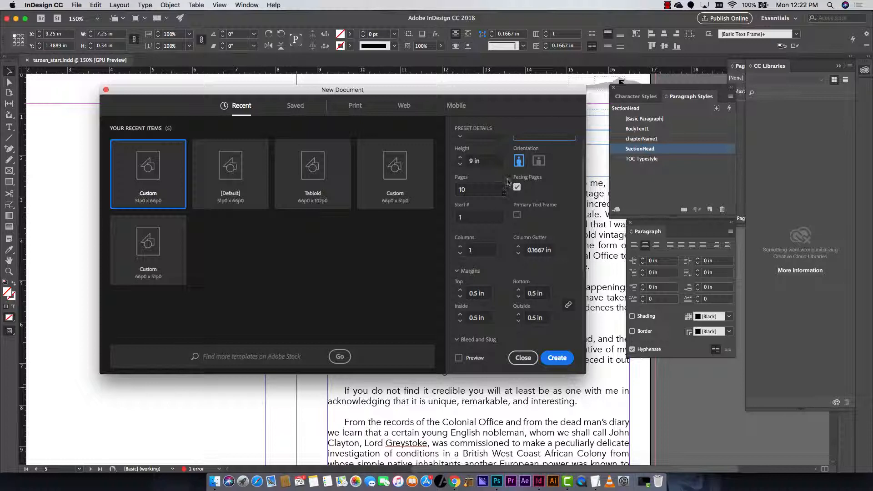
scroll(582, 218, "down", 2)
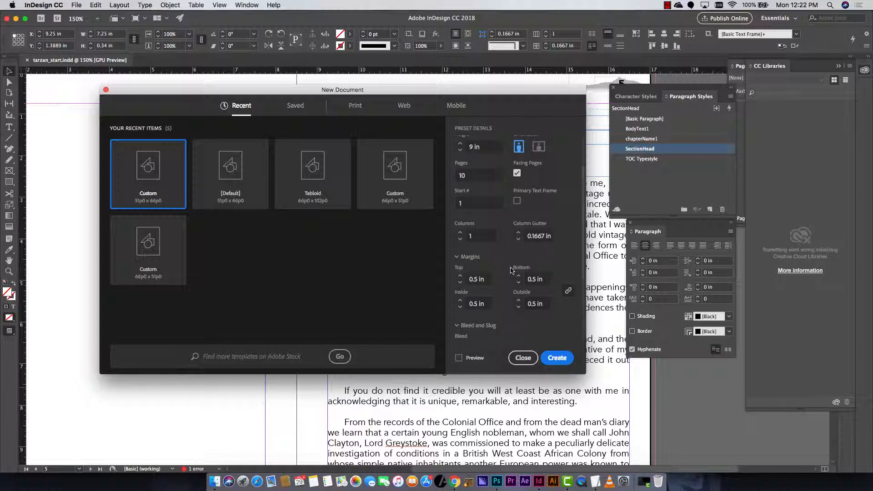
scroll(510, 309, "down", 2)
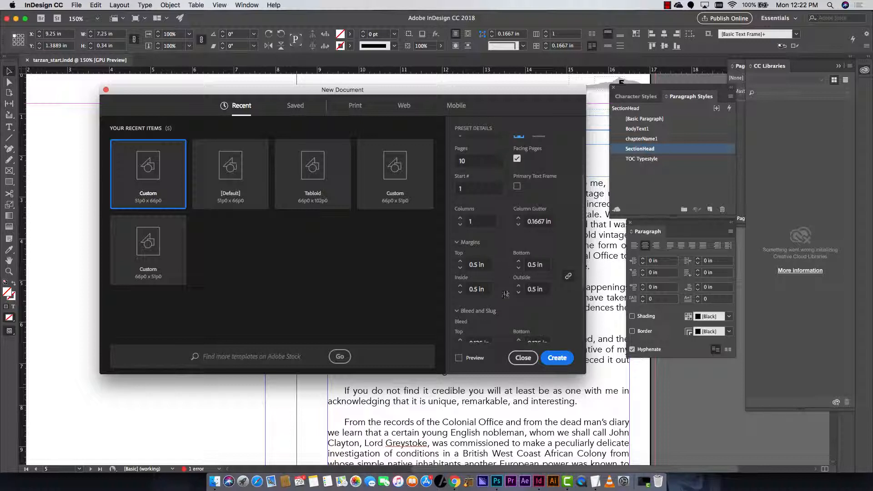
scroll(510, 315, "down", 3)
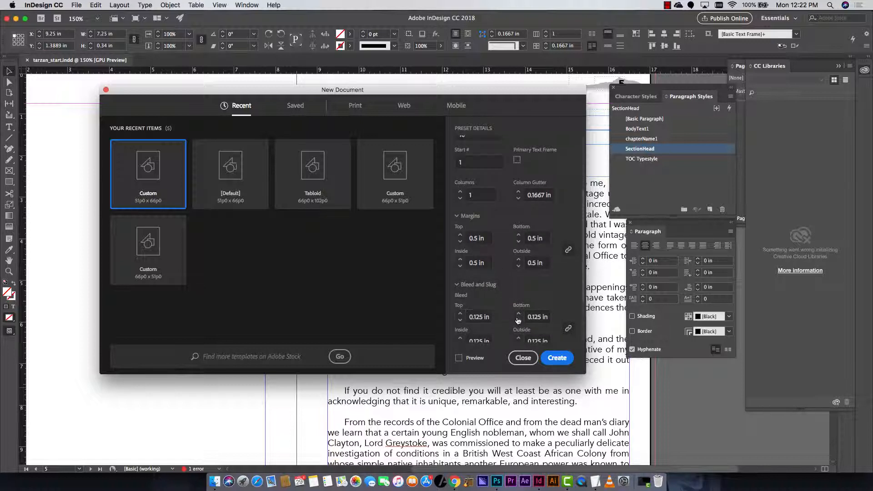
scroll(488, 301, "down", 3)
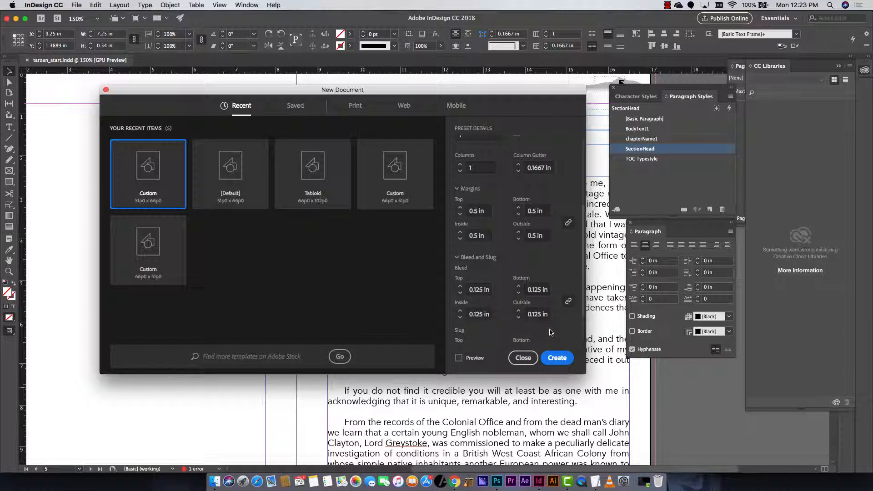
left_click(557, 358)
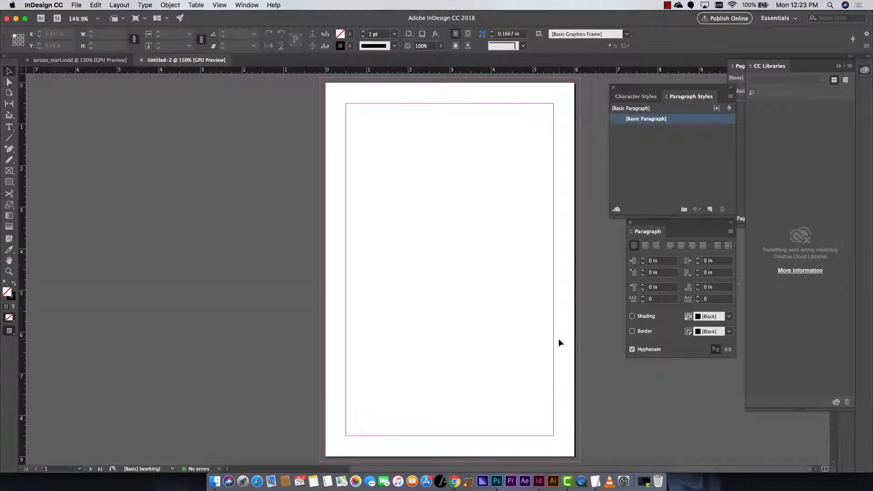
Look through the new document's first page and the facing-page spreads that follow it
scroll(561, 326, "down", 6)
scroll(555, 316, "up", 2)
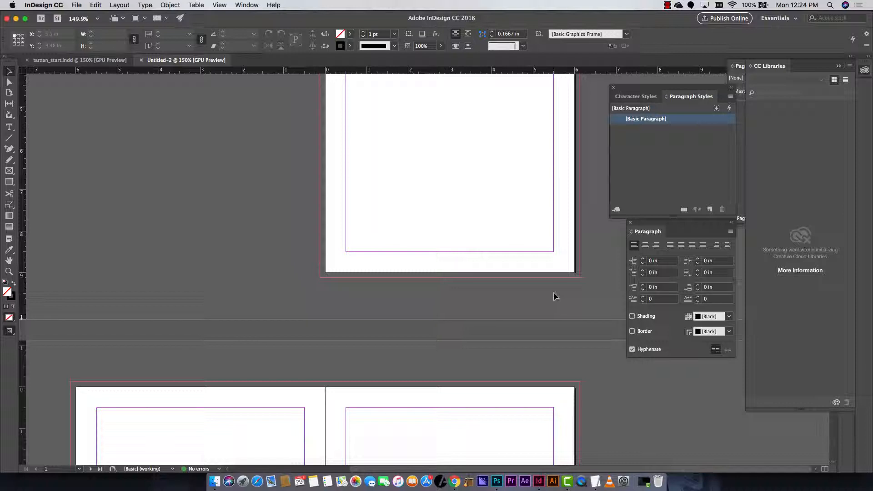
scroll(515, 223, "up", 8)
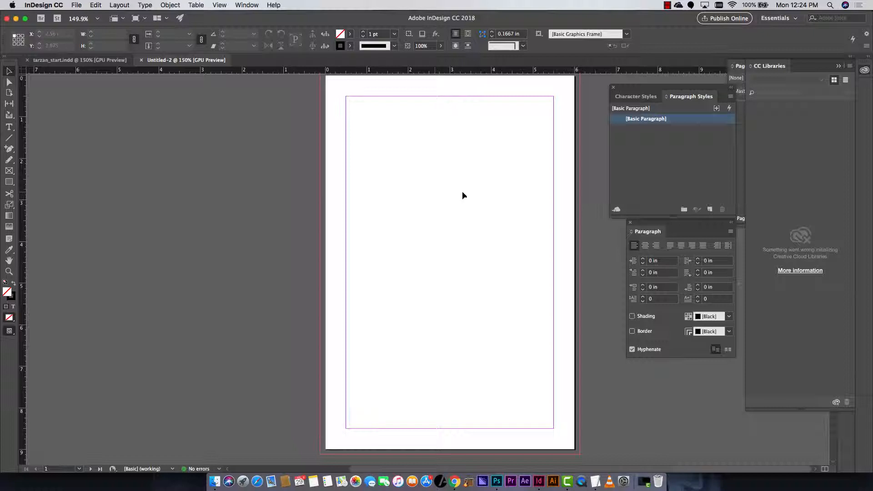
scroll(465, 192, "down", 10)
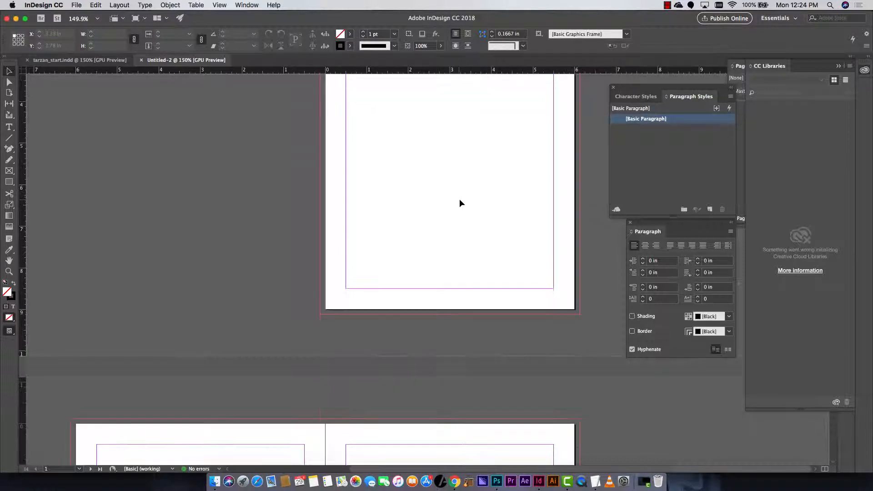
scroll(445, 209, "down", 3)
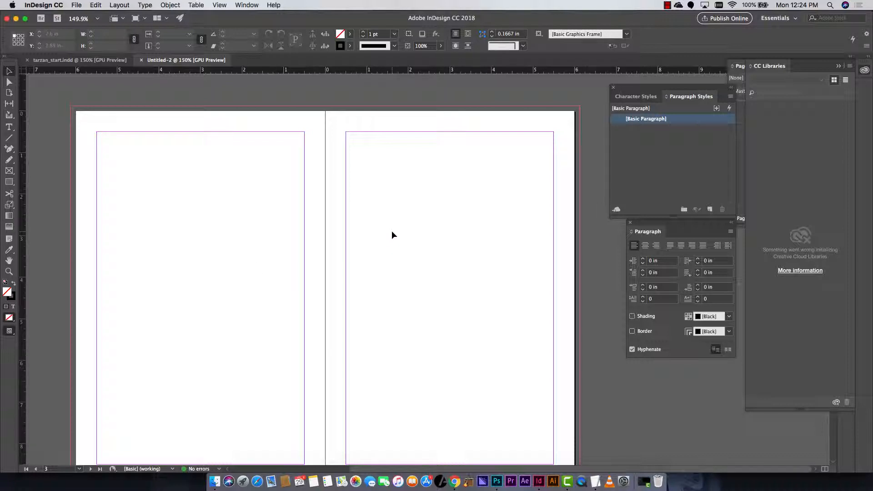
scroll(440, 237, "up", 6)
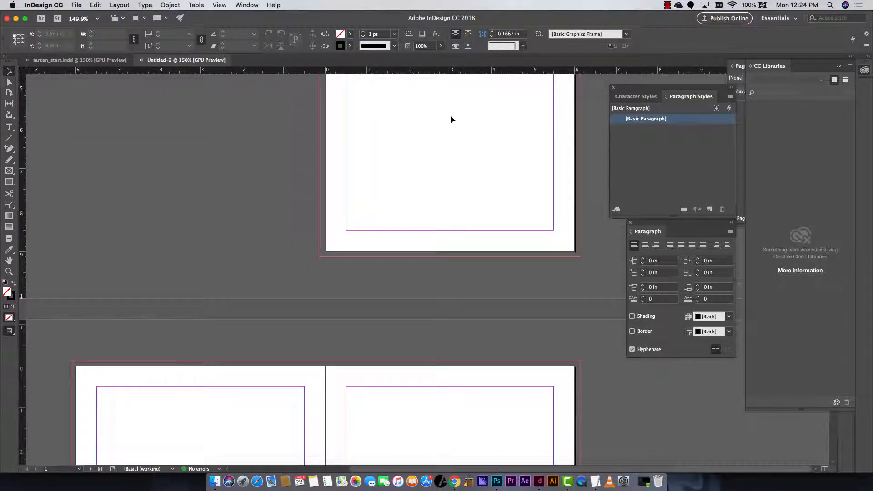
scroll(226, 357, "down", 5)
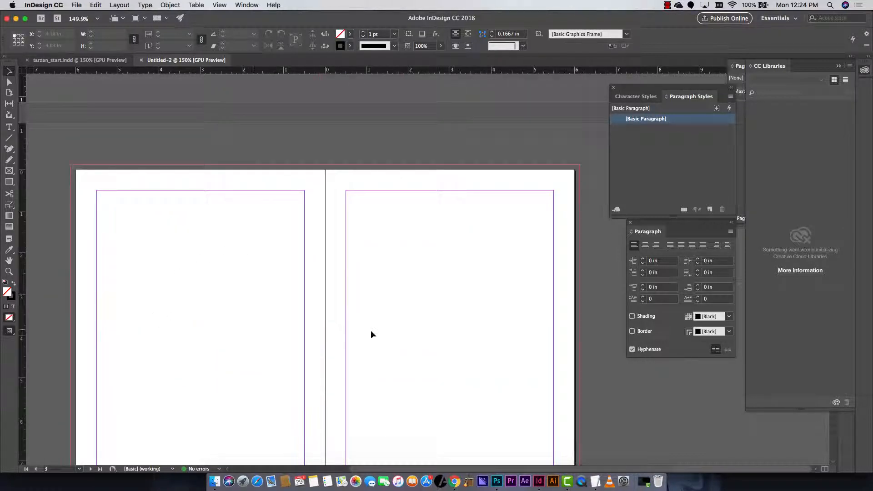
scroll(437, 367, "down", 10)
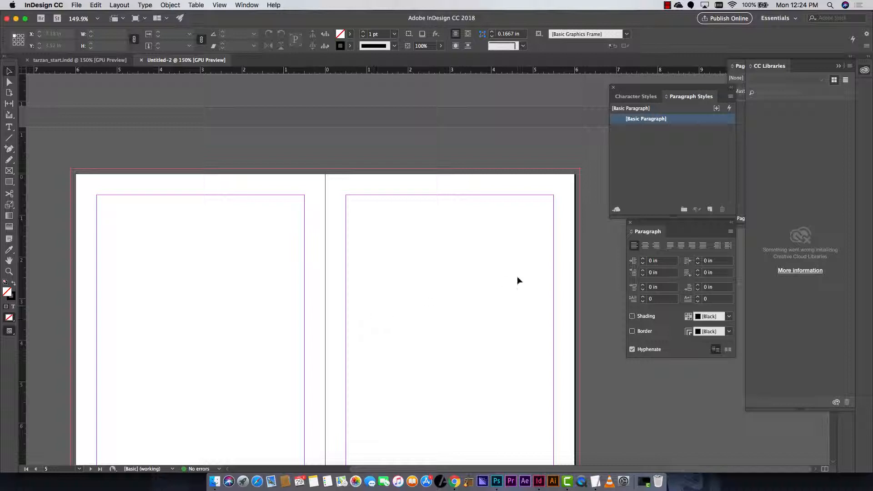
Show the document's page thumbnails and enlarge the area that holds the master pages
left_click(740, 66)
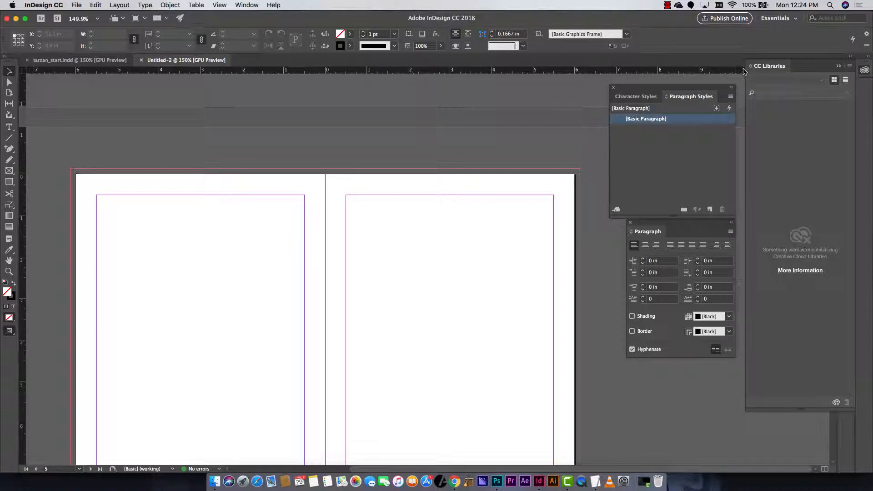
left_click(247, 5)
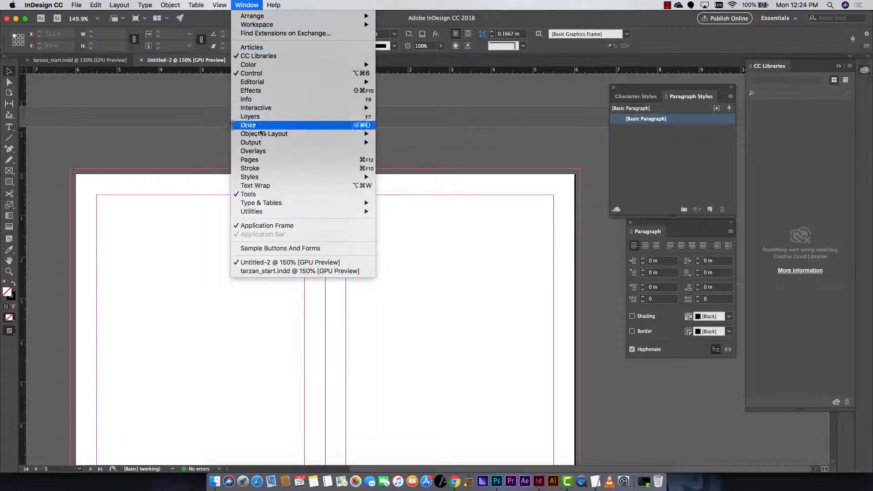
left_click(253, 160)
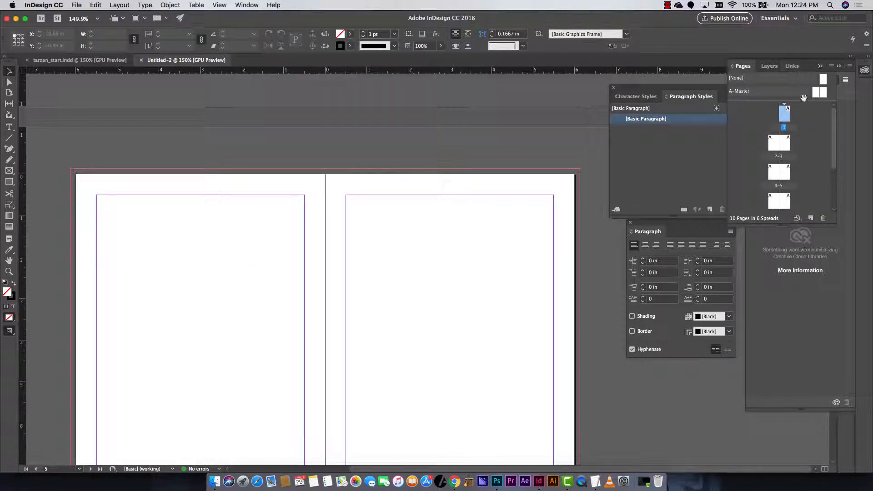
left_click_drag(795, 101, 801, 133)
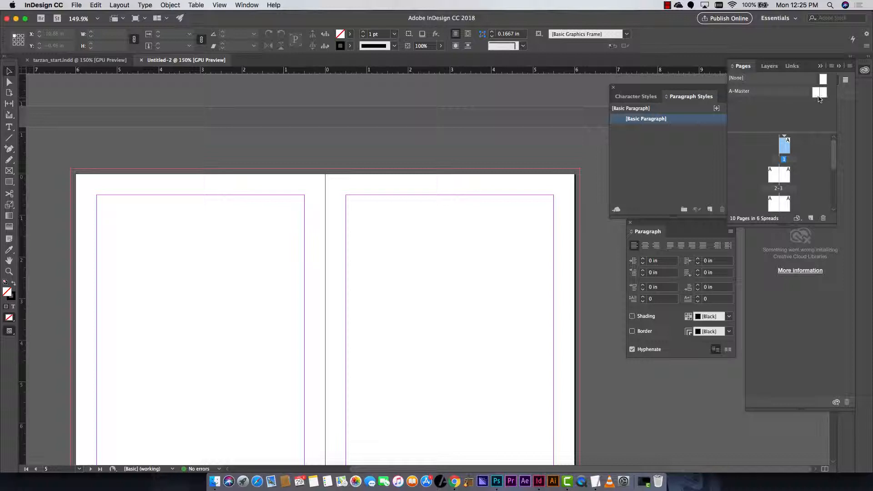
right_click(743, 92)
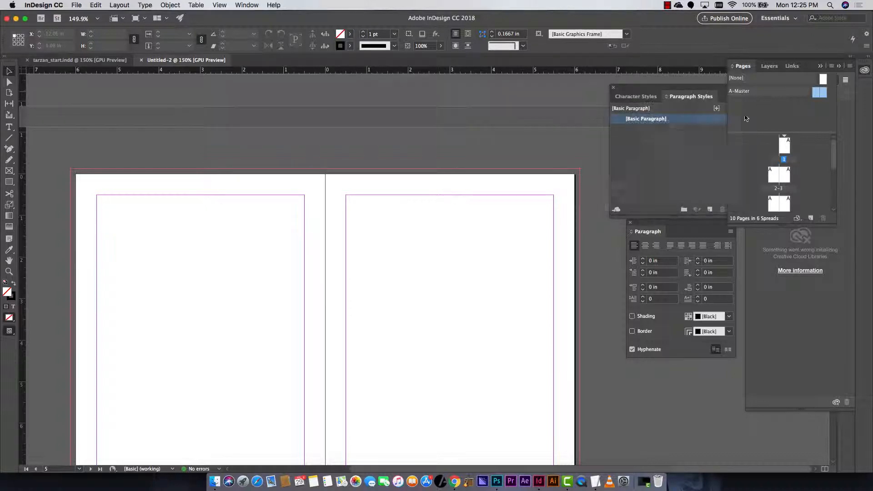
left_click(767, 105)
scroll(350, 273, "up", 10)
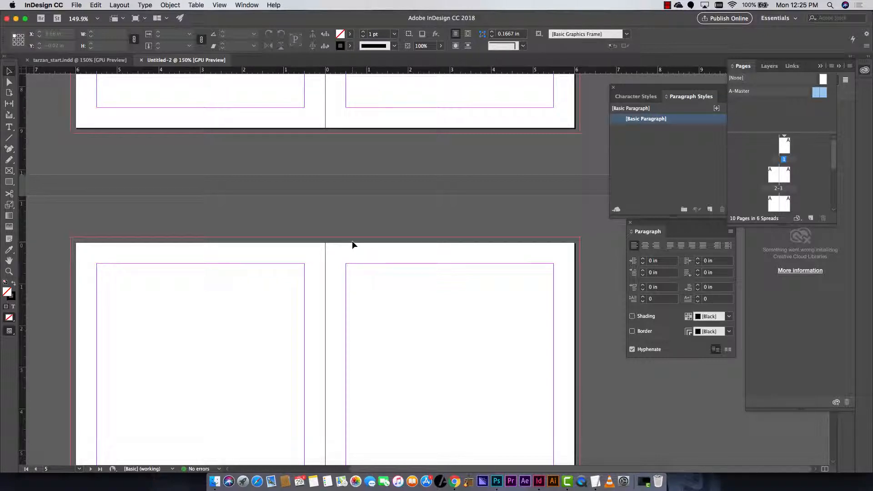
scroll(310, 236, "down", 5)
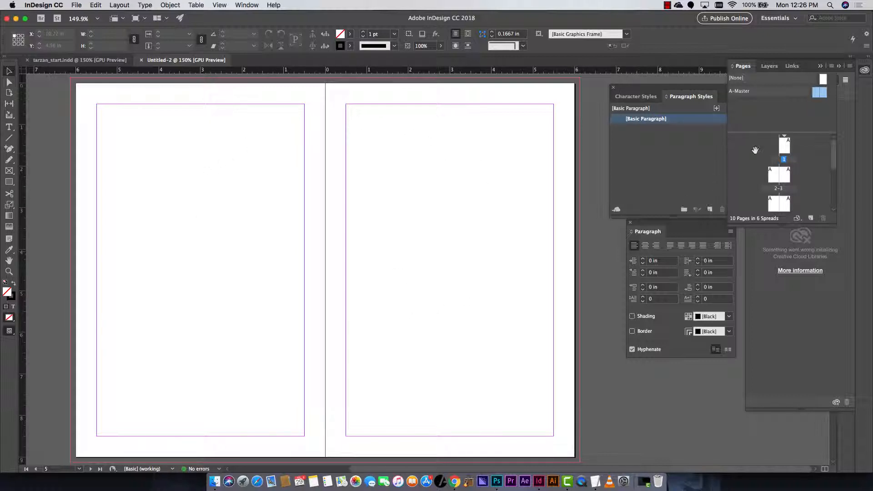
Open the A-Master spread with both of its pages selected and bring up its margin and column settings
double_click(782, 146)
double_click(822, 95)
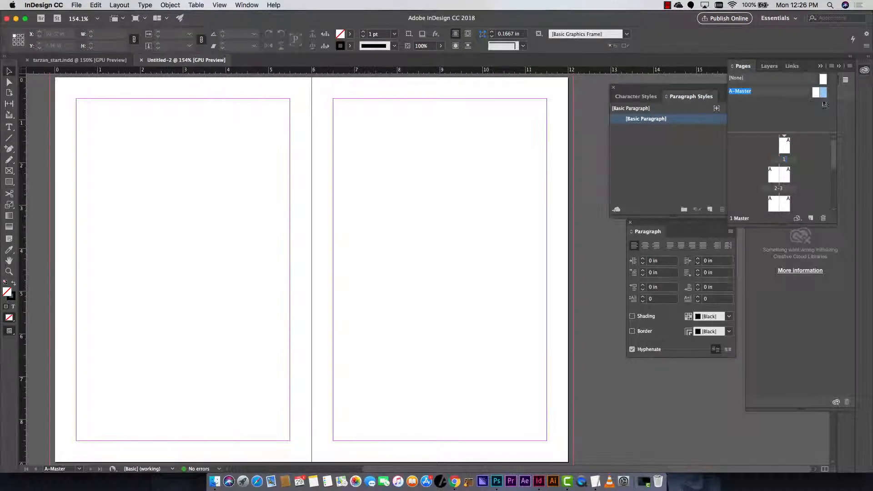
left_click(816, 94, "shift")
left_click(115, 5)
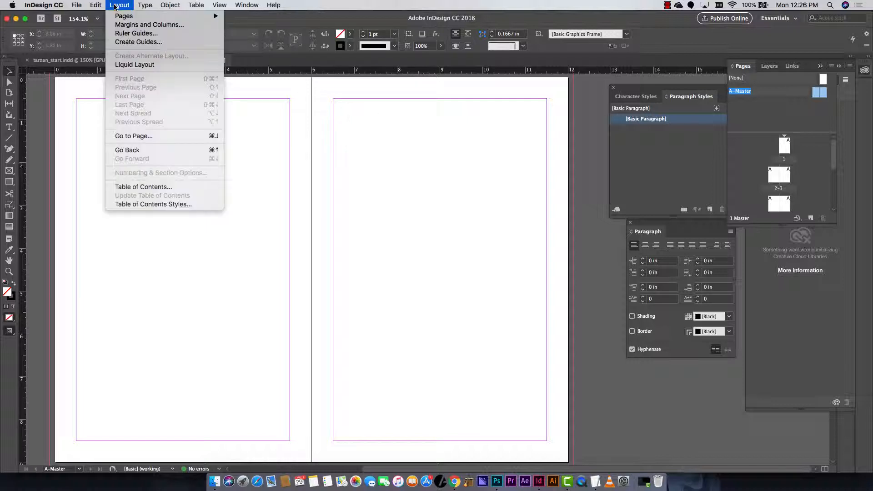
left_click(134, 25)
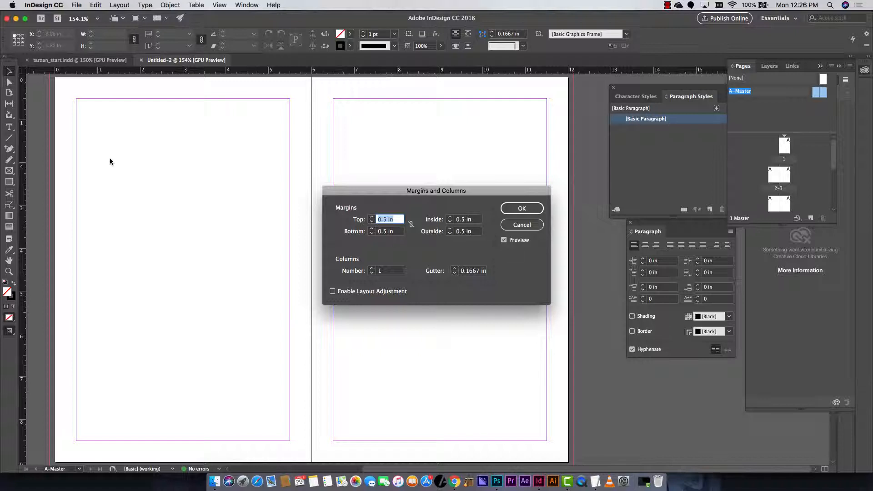
Set the master spread to 2 columns with a 0.25 in gutter
double_click(386, 271)
type("2")
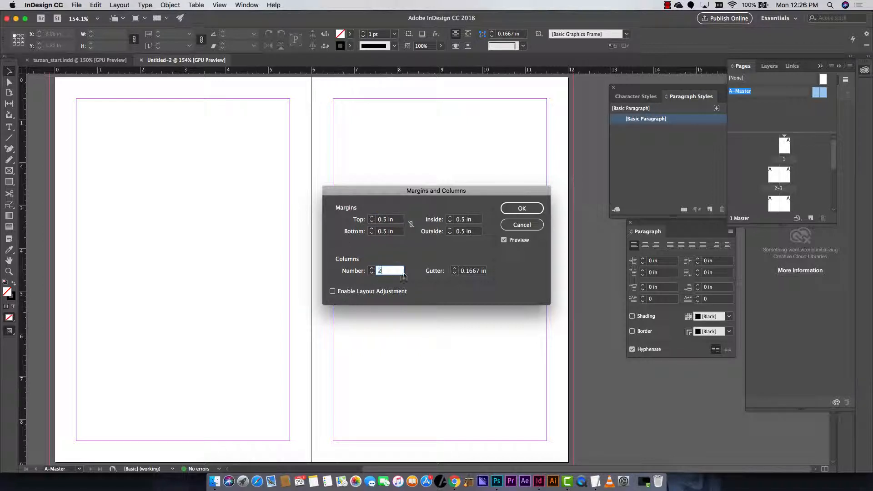
key("Tab")
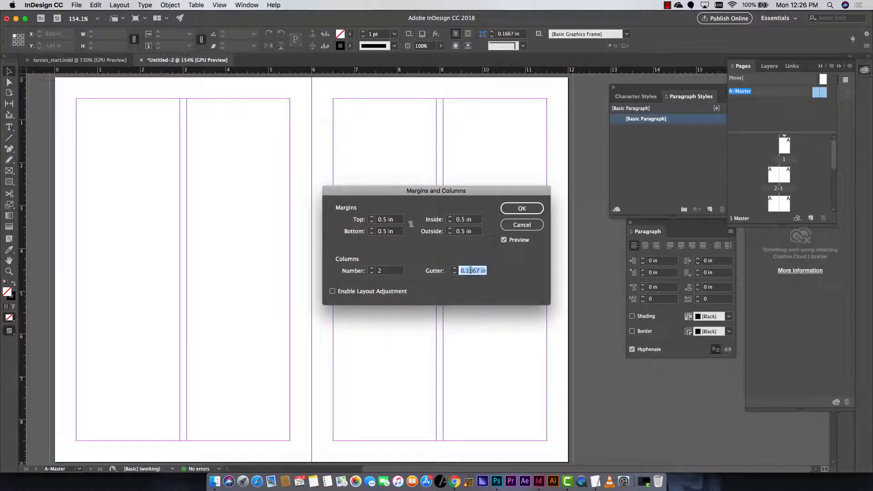
type("0.25")
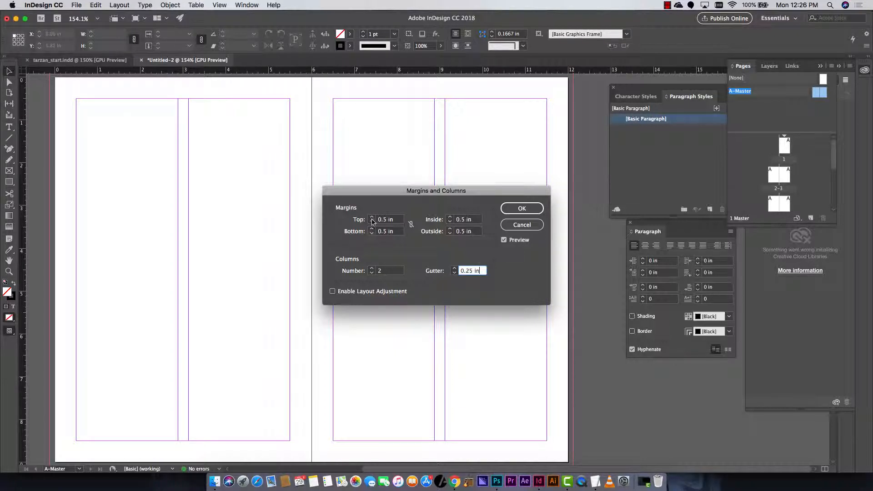
Set the master spread to 1 column with a 0 in gutter
double_click(380, 271)
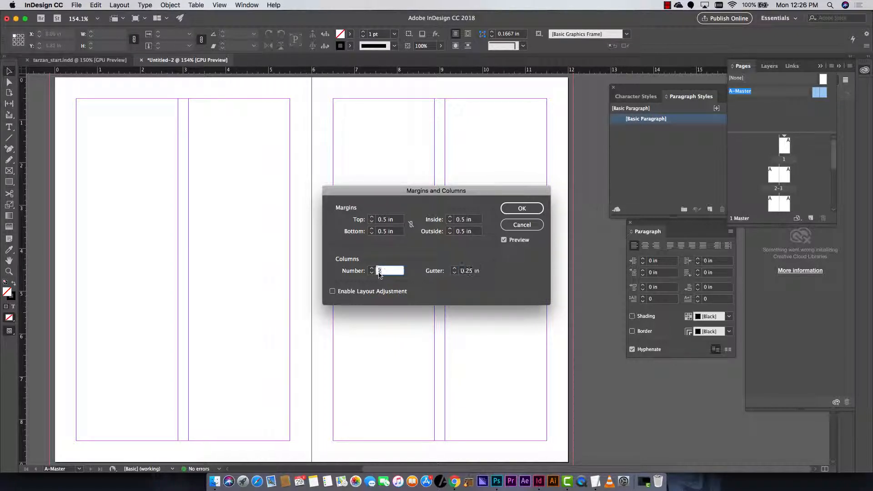
type("1")
key("Tab")
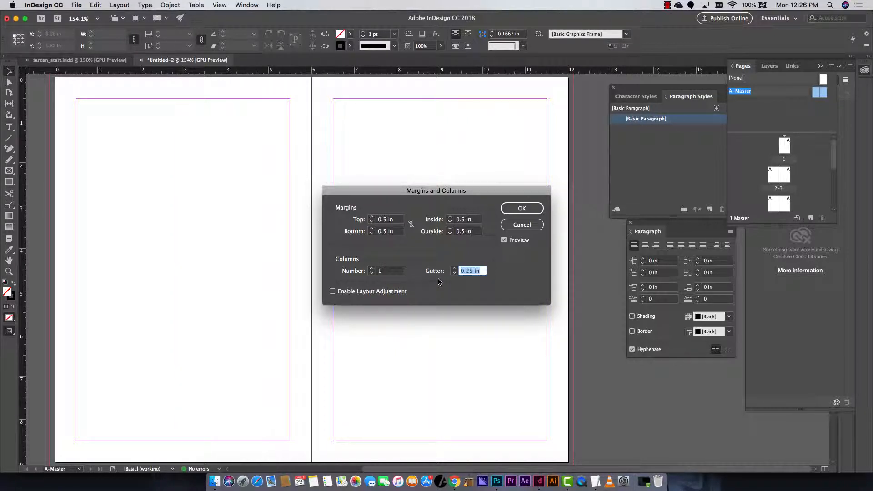
left_click(455, 268)
left_click(455, 268)
left_click(454, 269)
triple_click(468, 271)
type("0")
Unlink the A-Master spread's margins and set the inside margin to 0.75 in and the top margin to 1 in
left_click(411, 225)
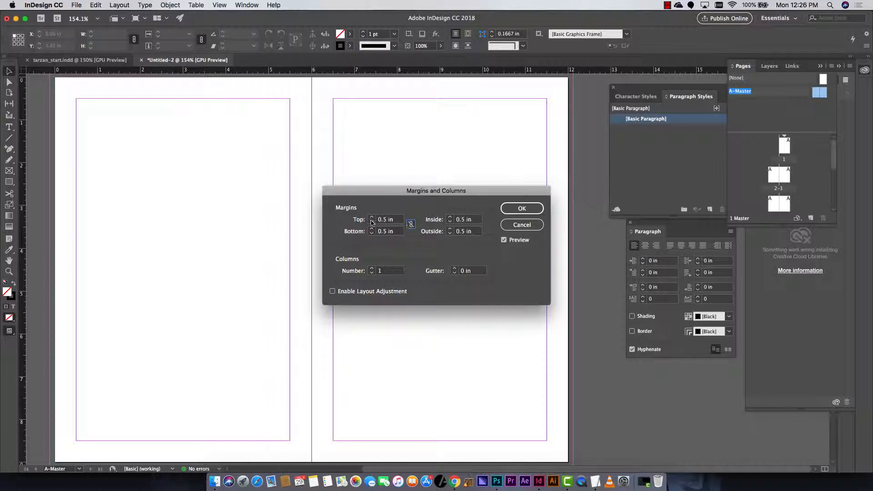
left_click_drag(372, 218, 372, 218)
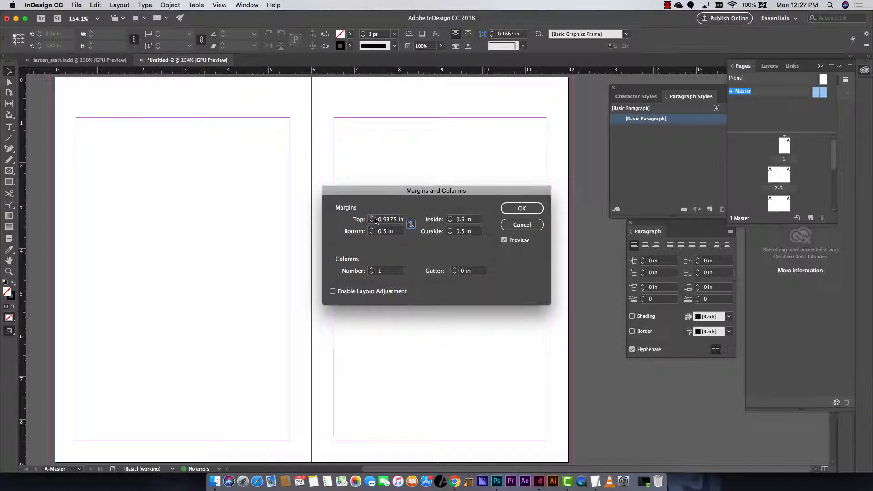
left_click_drag(450, 218, 450, 219)
left_click(451, 220)
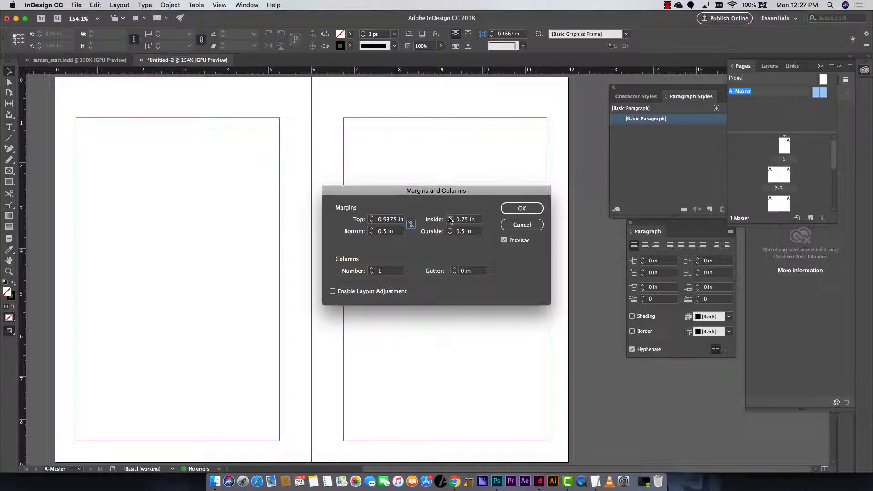
left_click(389, 219)
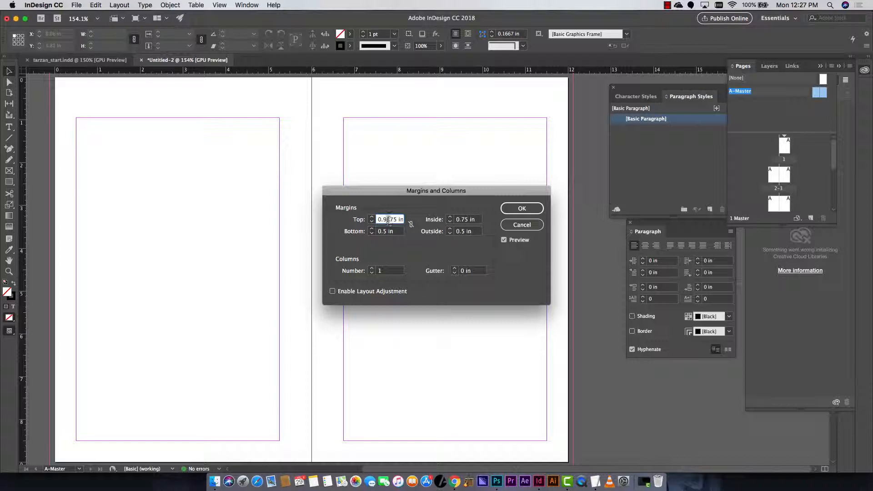
type("1")
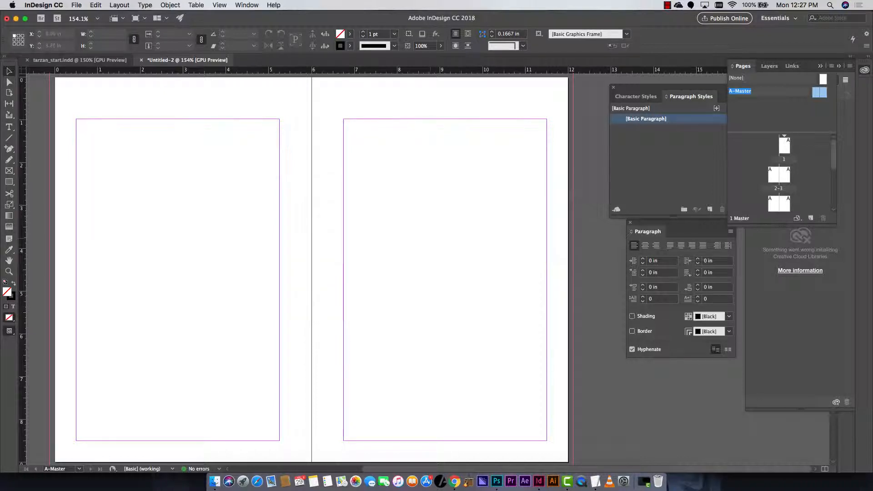
key("Return")
Examine the master spread and document spreads 2–3, 4–5 and 8–9 to see how the master margins carry over
scroll(467, 236, "down", 3)
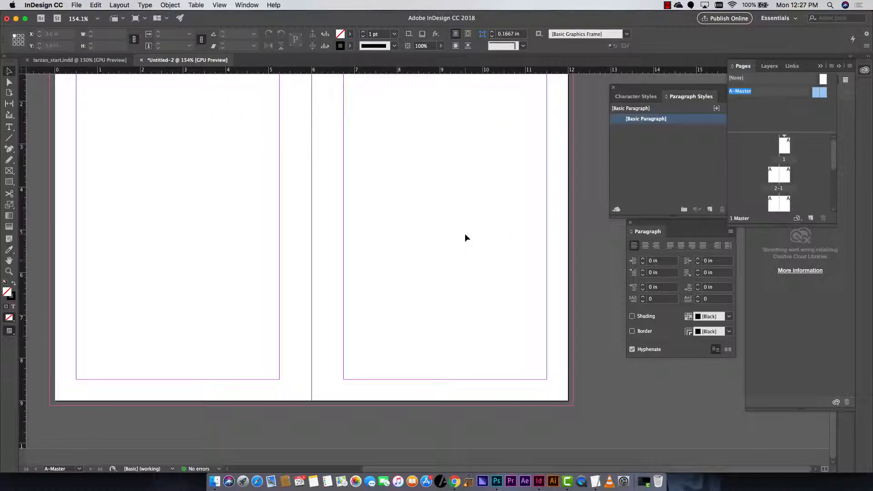
scroll(466, 238, "up", 5)
double_click(784, 175)
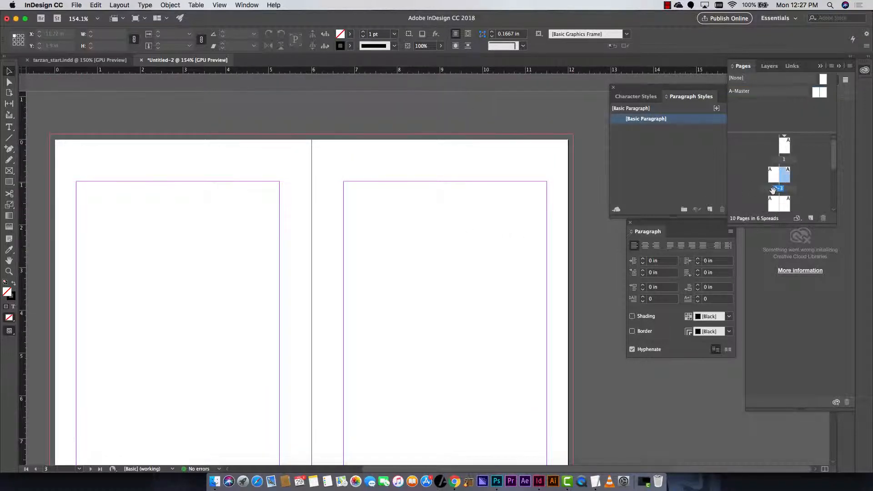
double_click(775, 202)
scroll(779, 191, "down", 3)
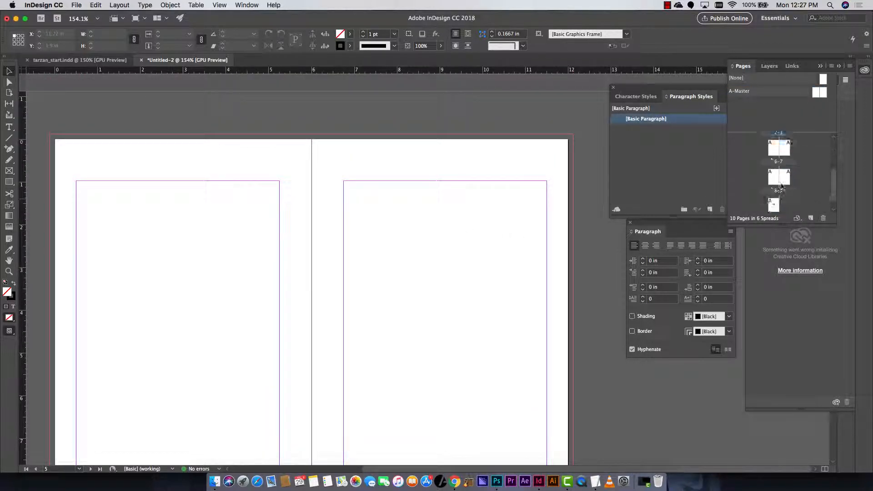
left_click(783, 183)
double_click(782, 182)
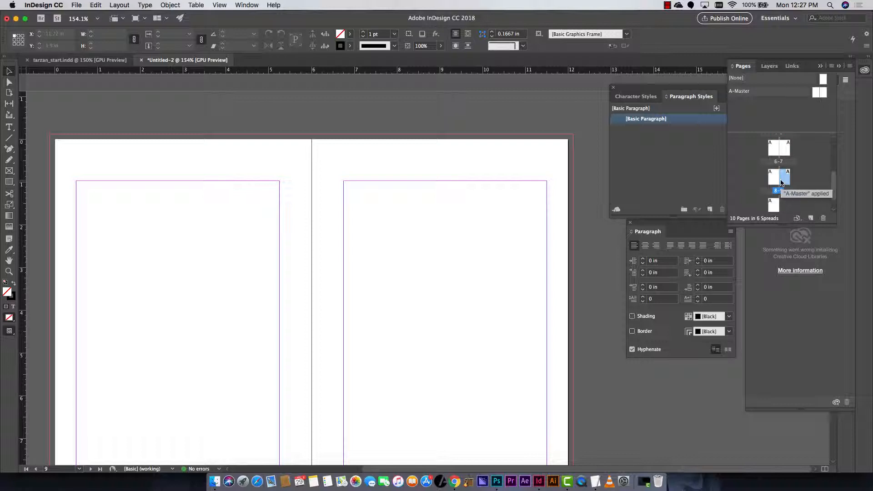
scroll(799, 149, "up", 5)
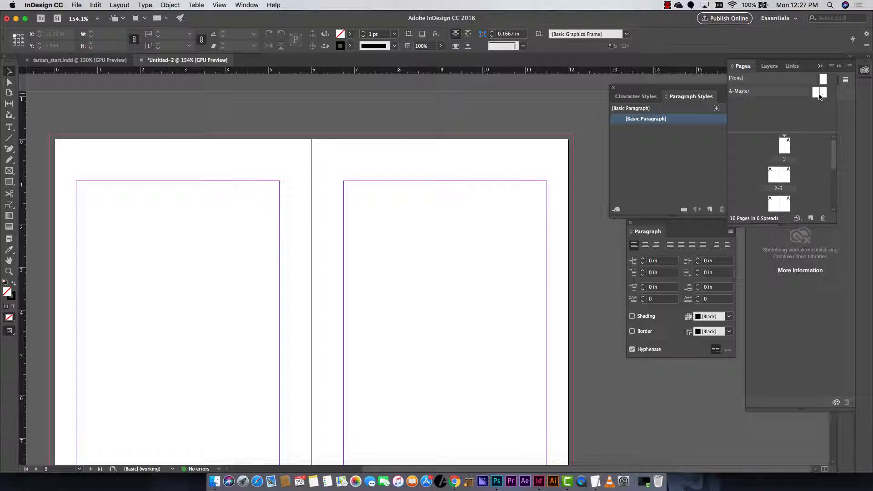
Create a new two-page 6 × 9 in master with prefix B, named ChapterOpen and based on no other master
left_click(820, 93)
left_click(840, 66)
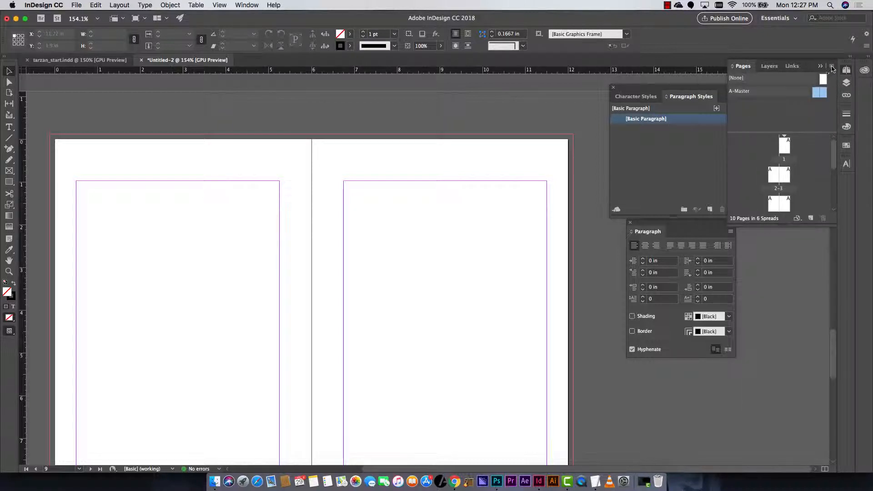
left_click(832, 67)
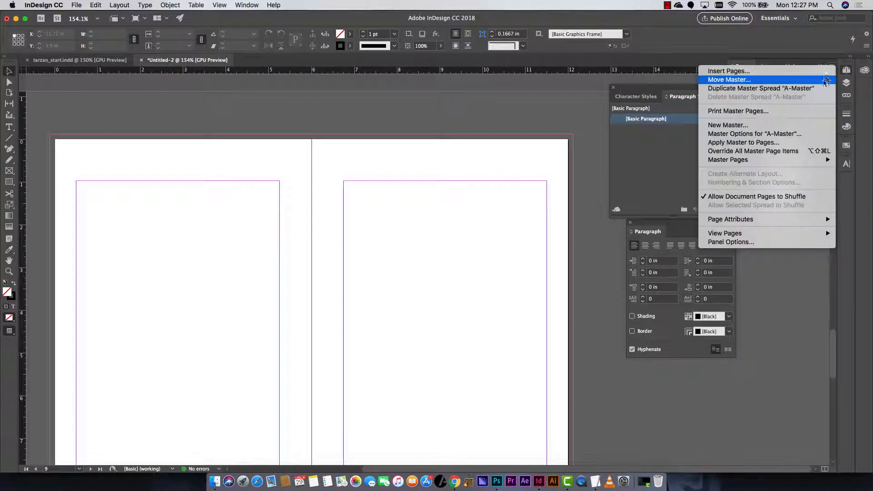
left_click(811, 125)
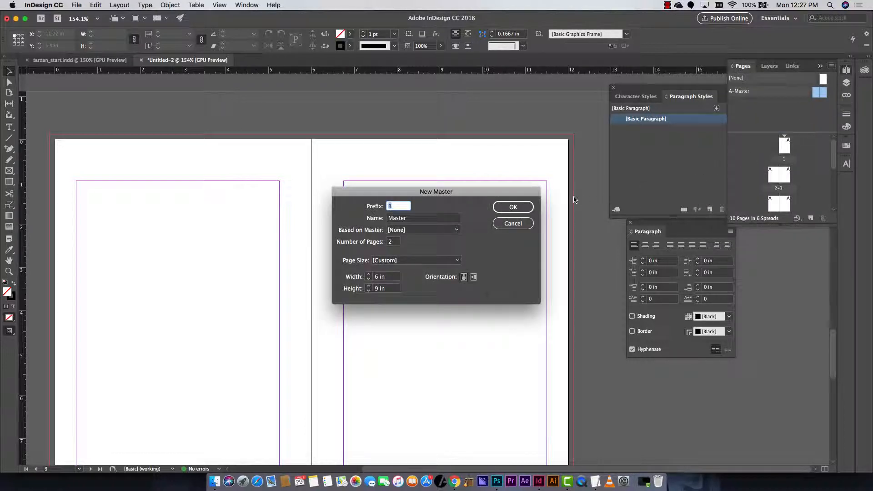
left_click(422, 219)
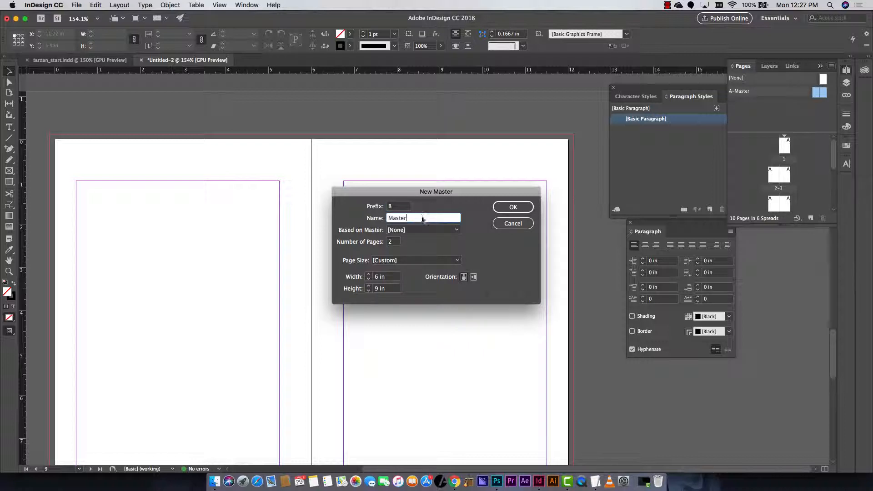
left_click_drag(423, 219, 371, 217)
type("ChapterOpen")
left_click(510, 207)
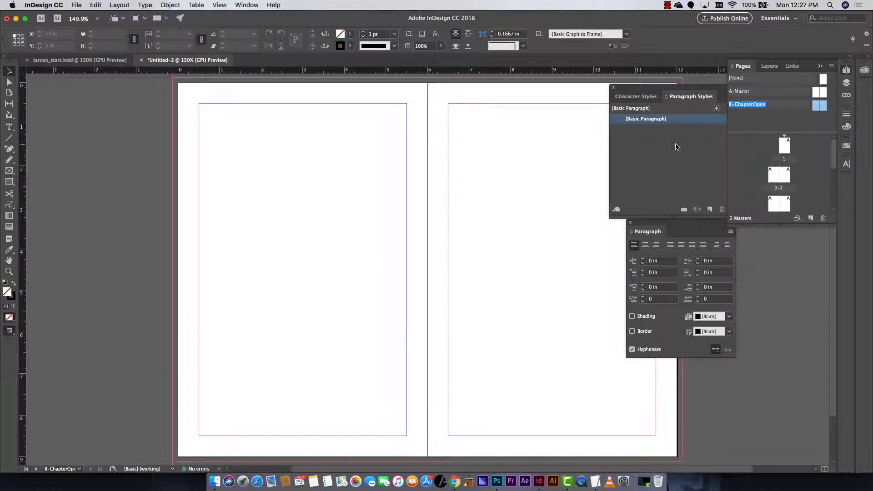
Set the top margin of the B-ChapterOpen spread to 2.0625 in
scroll(514, 177, "up", 2)
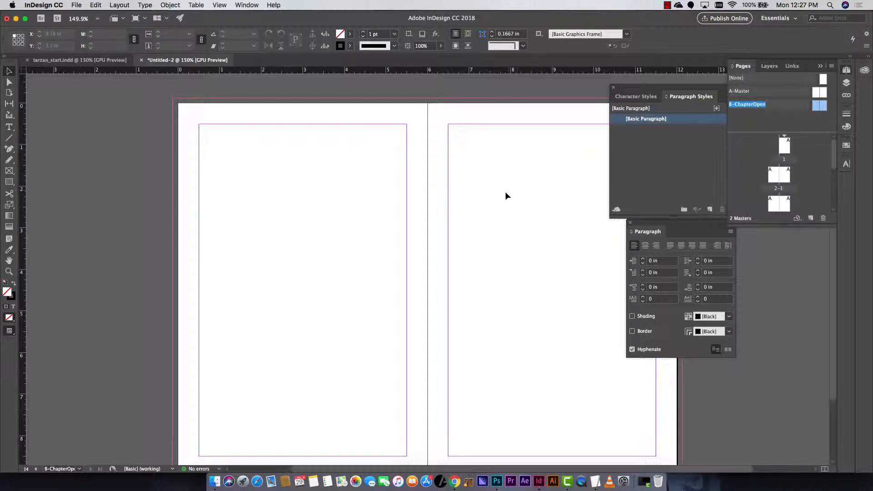
scroll(505, 196, "right", 4)
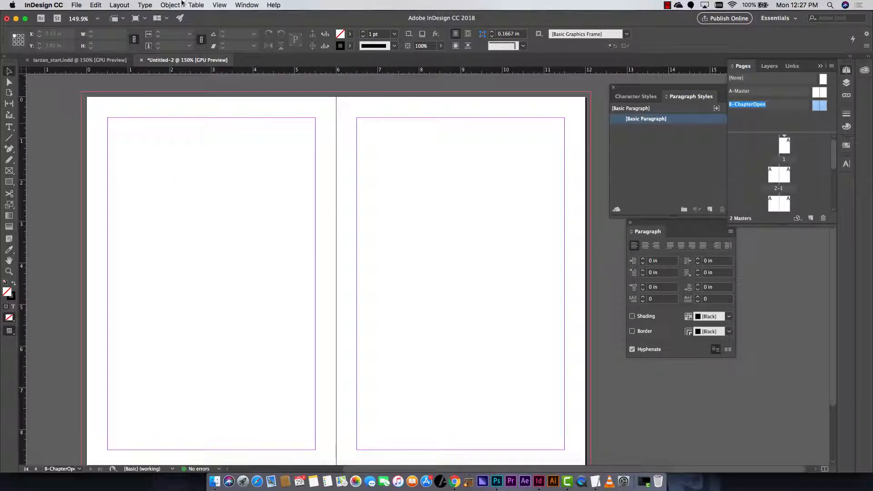
left_click(127, 5)
left_click(136, 23)
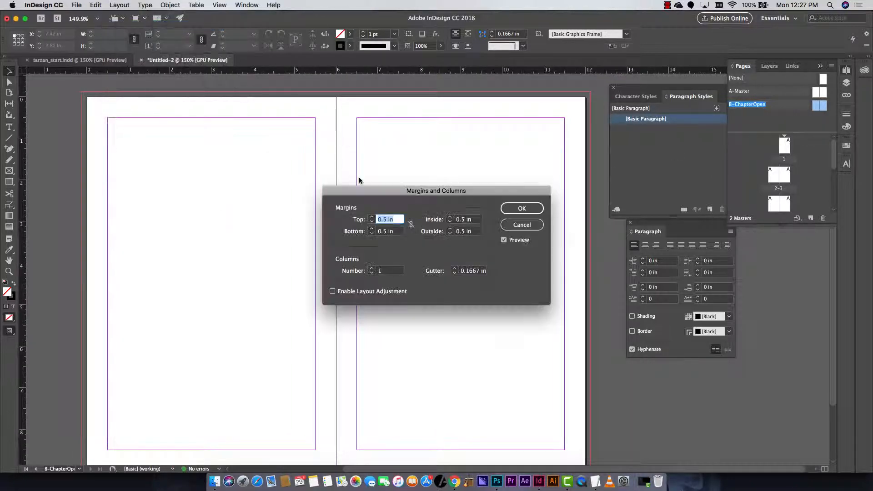
left_click(372, 218)
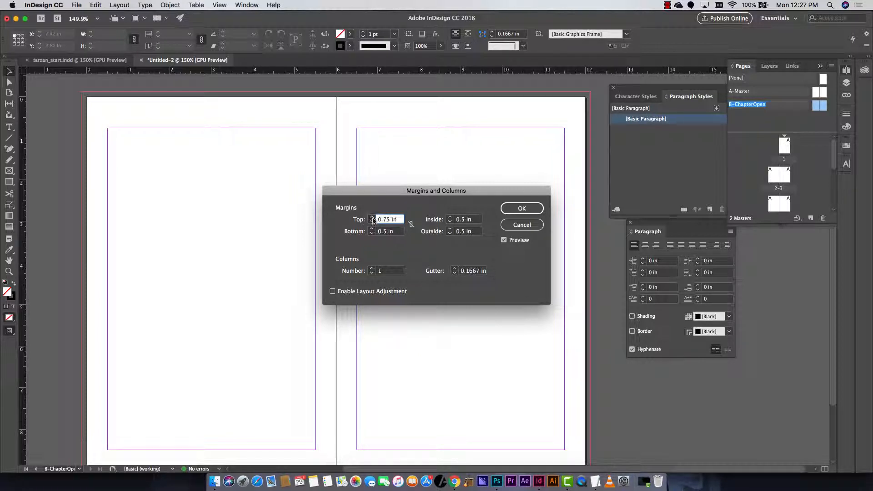
left_click(372, 217)
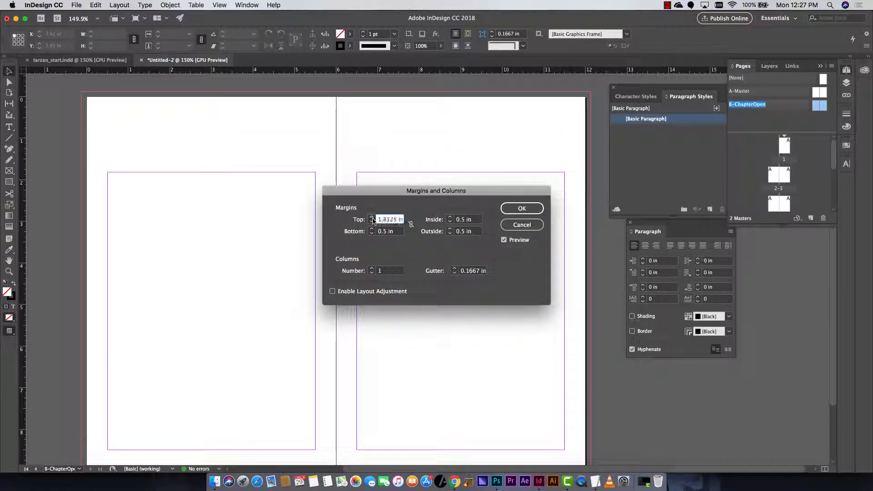
left_click(373, 222)
left_click(372, 218)
left_click(372, 218)
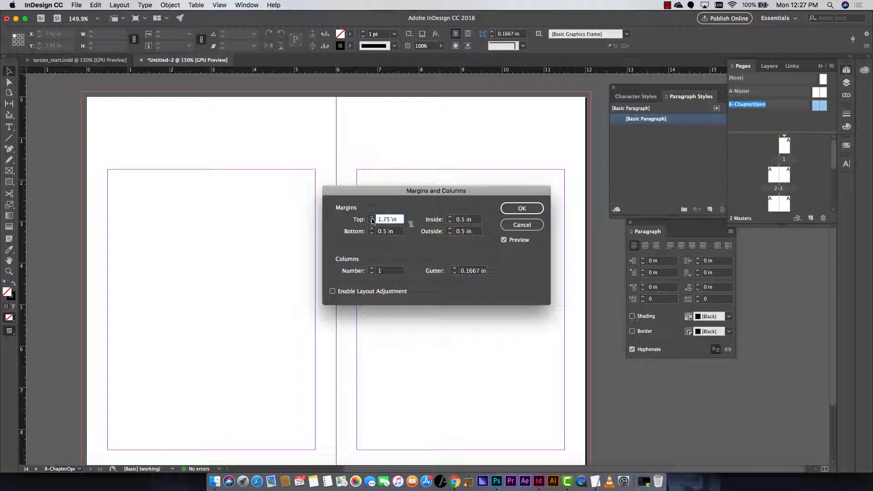
left_click(372, 218)
left_click(372, 218)
left_click(372, 218)
left_click(372, 218)
left_click(372, 218)
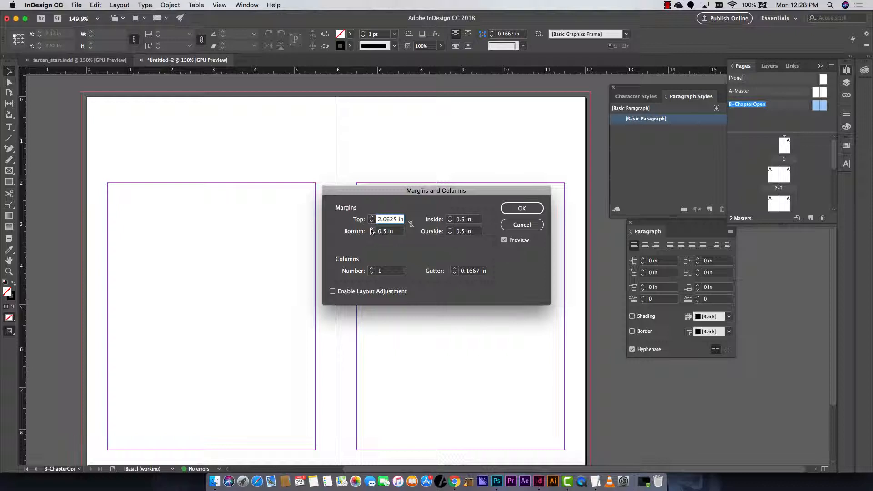
Try a bottom margin of 2.25 in on the B-ChapterOpen spread, return it to 0.5 in and apply the margins
left_click_drag(372, 229, 372, 230)
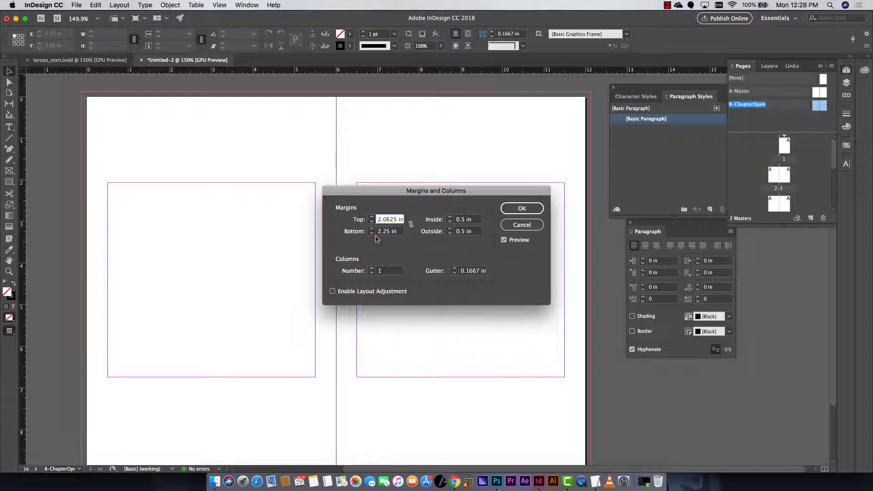
left_click_drag(390, 232, 372, 233)
type("1")
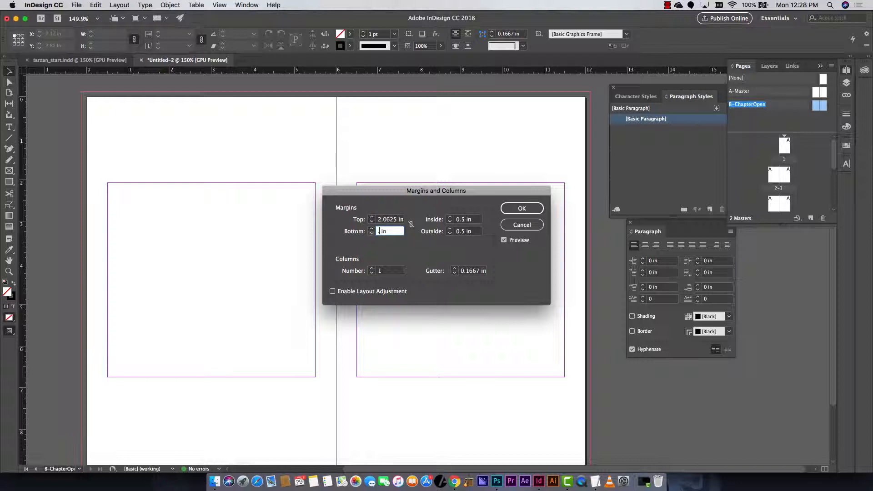
type(".5")
key("Tab")
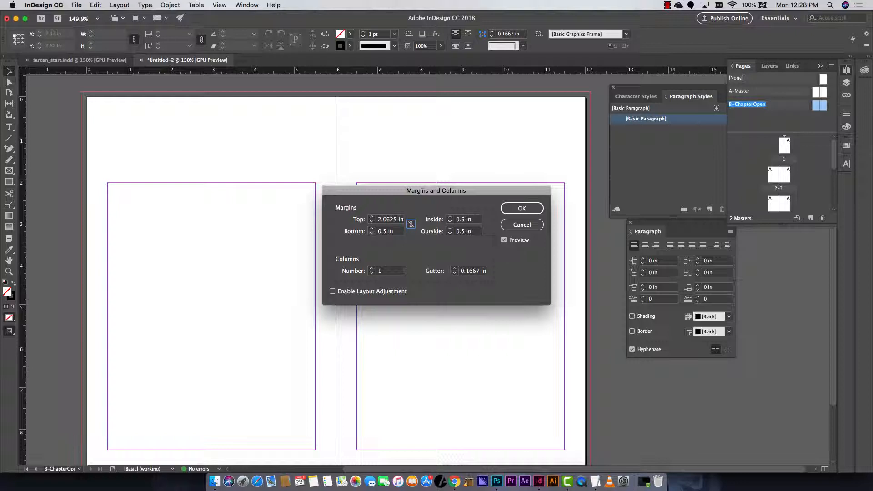
left_click(522, 209)
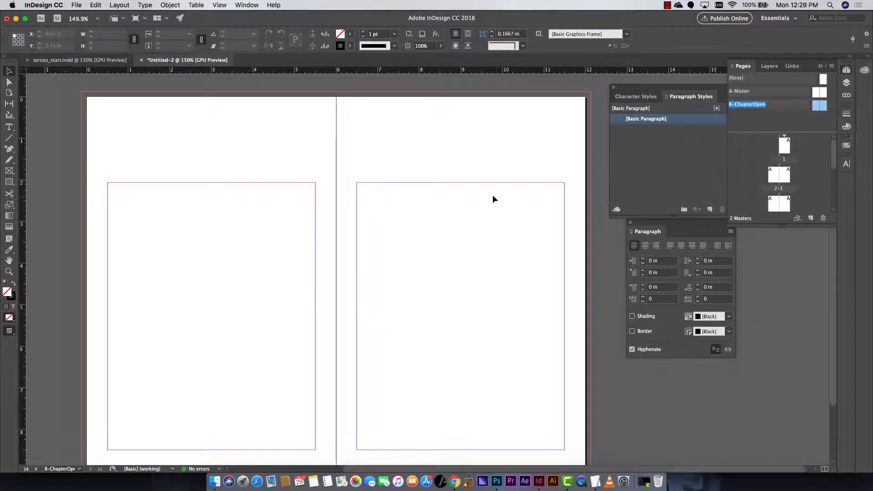
Set the inside margin of the B-ChapterOpen spread to 0.75 in
scroll(473, 206, "down", 3)
scroll(473, 206, "up", 5)
left_click(130, 4)
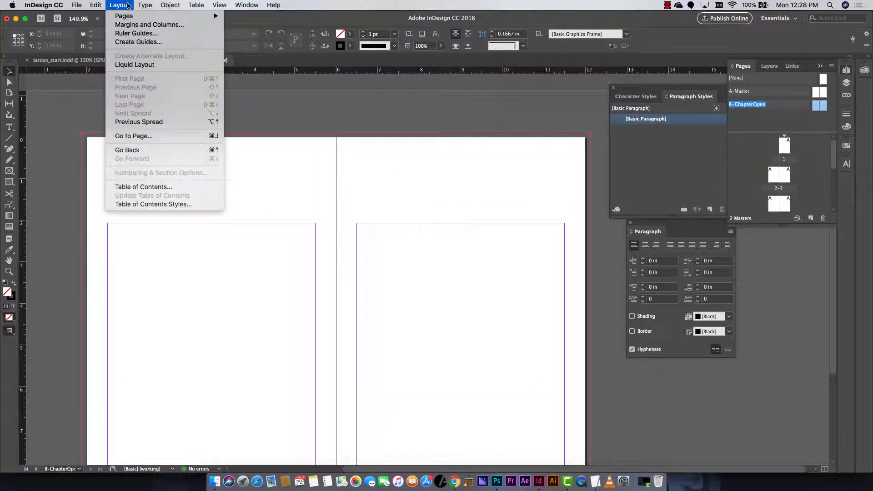
left_click(141, 24)
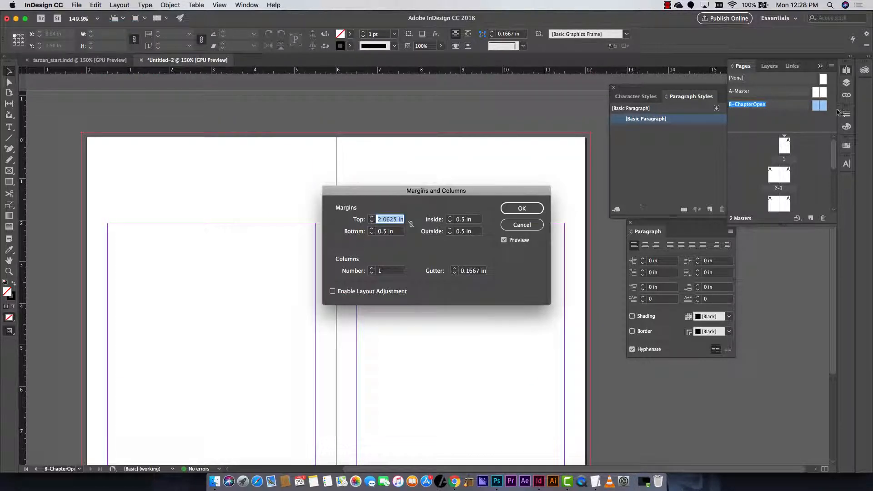
left_click(450, 218)
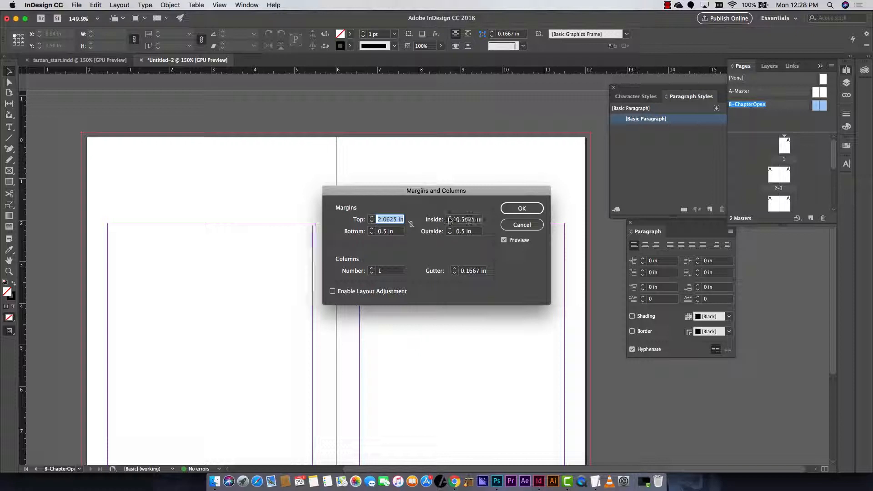
left_click(450, 218)
left_click(449, 218)
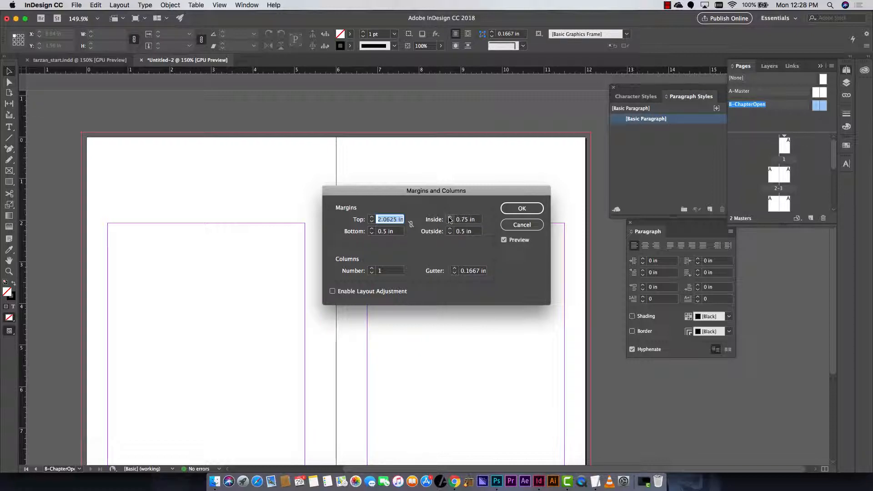
left_click(533, 211)
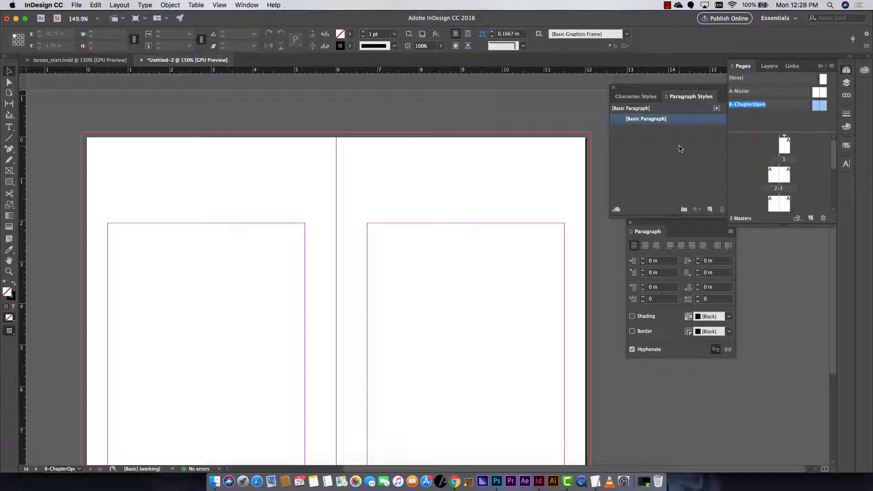
Save the document as tarzan01 in the ID03_glossyZine folder, in InDesign CC 2018 format
key("super+s")
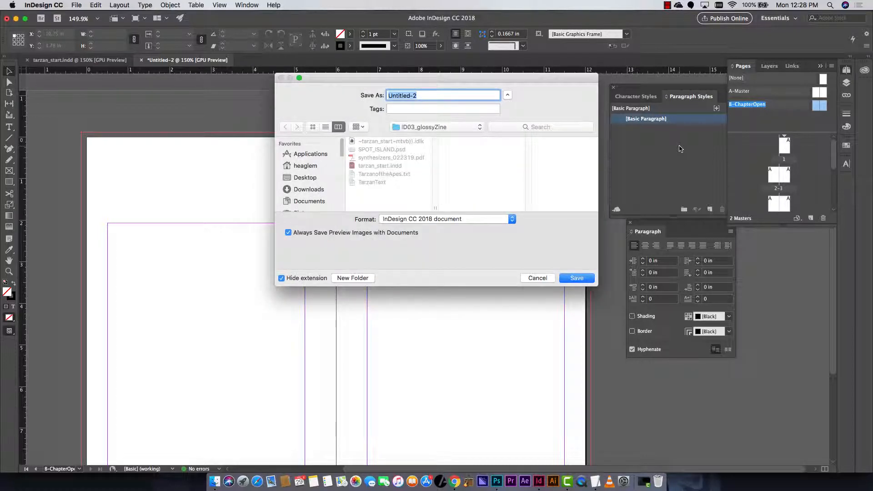
type("tarz")
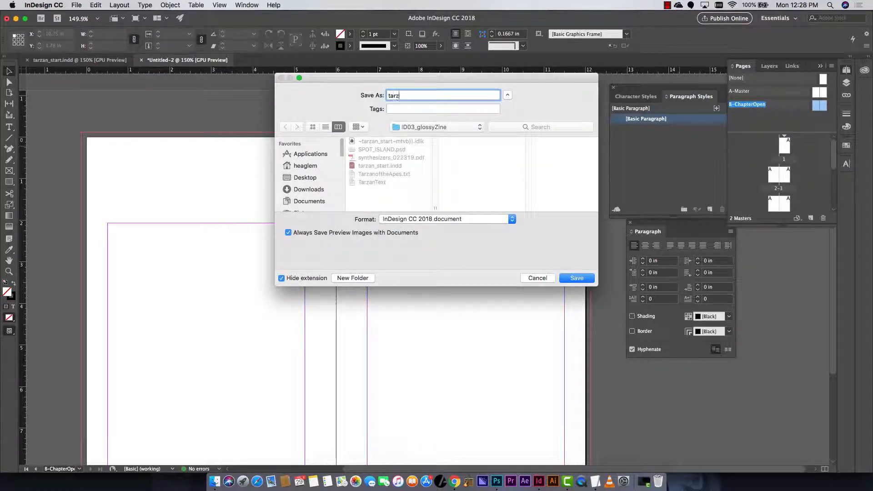
type("an01")
key("Return")
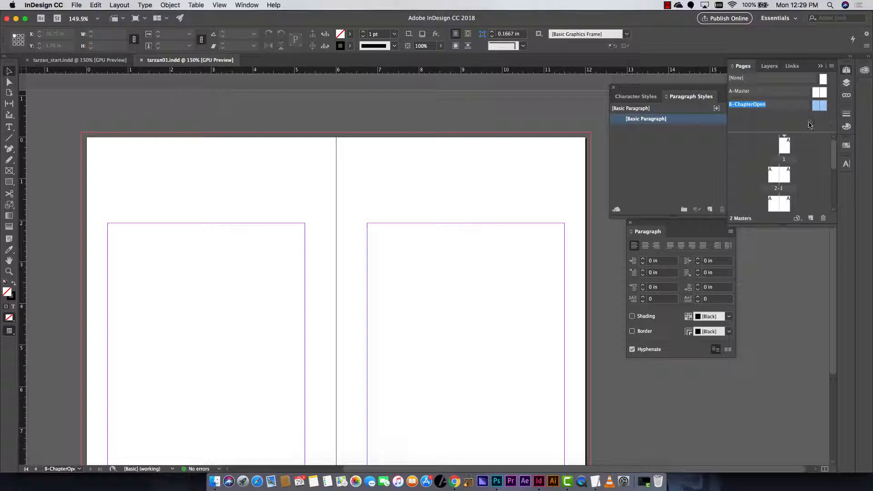
Try to apply the B-ChapterOpen master to page 1
left_click_drag(742, 105, 792, 147)
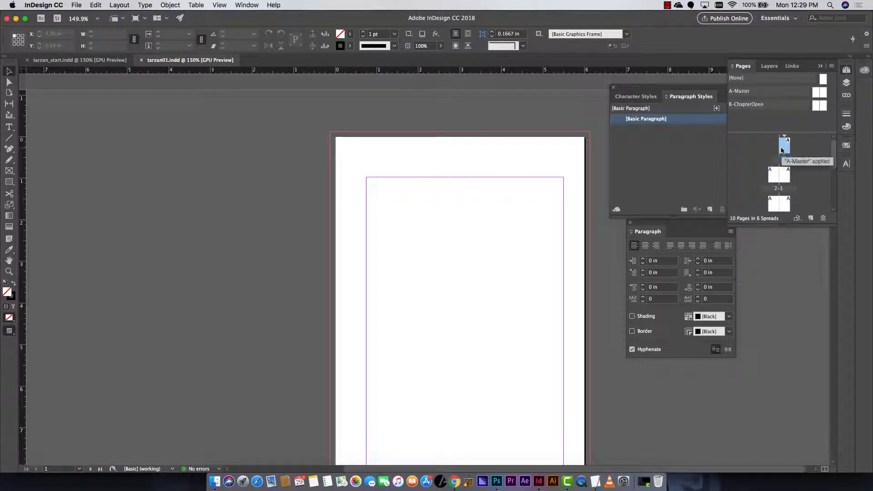
scroll(558, 279, "down", 4)
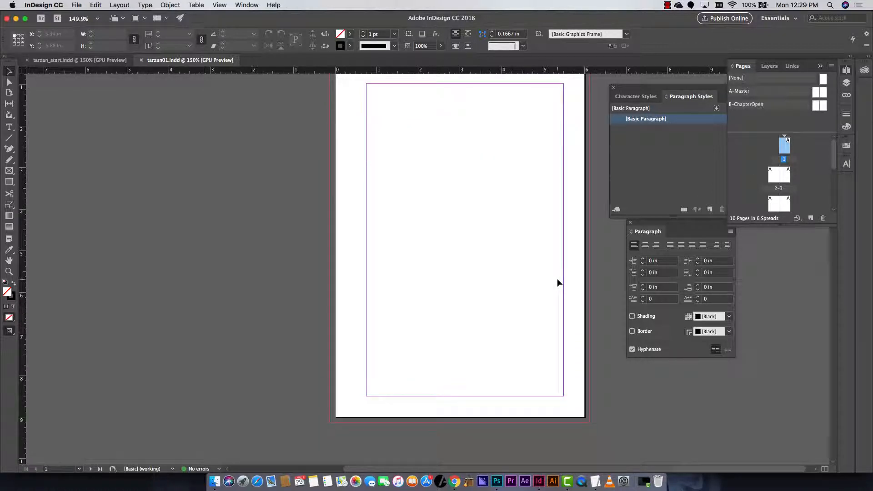
scroll(568, 282, "up", 2)
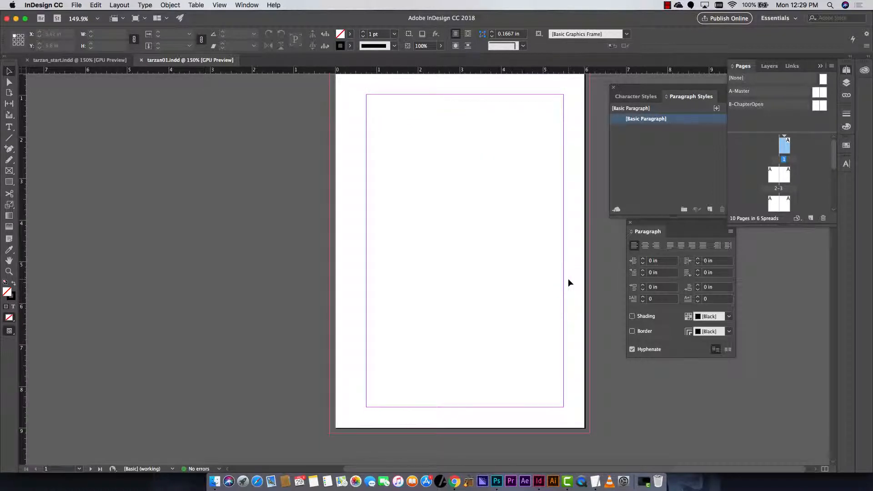
left_click(814, 113)
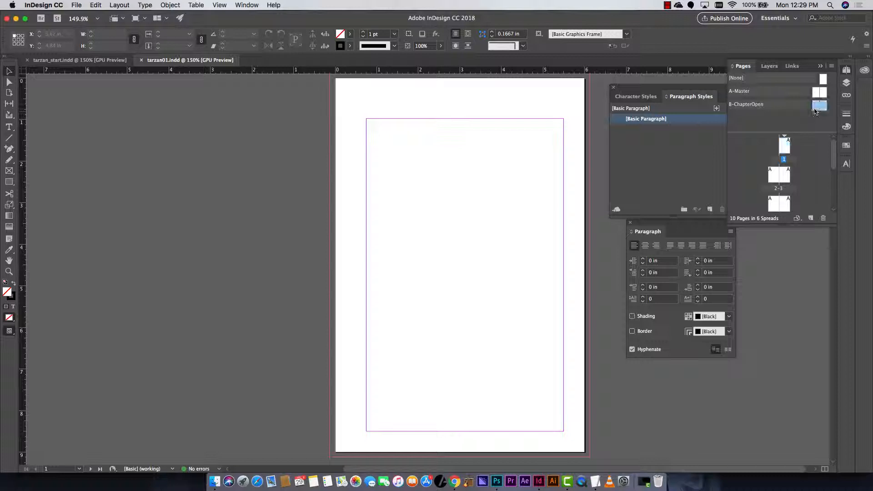
right_click(814, 112)
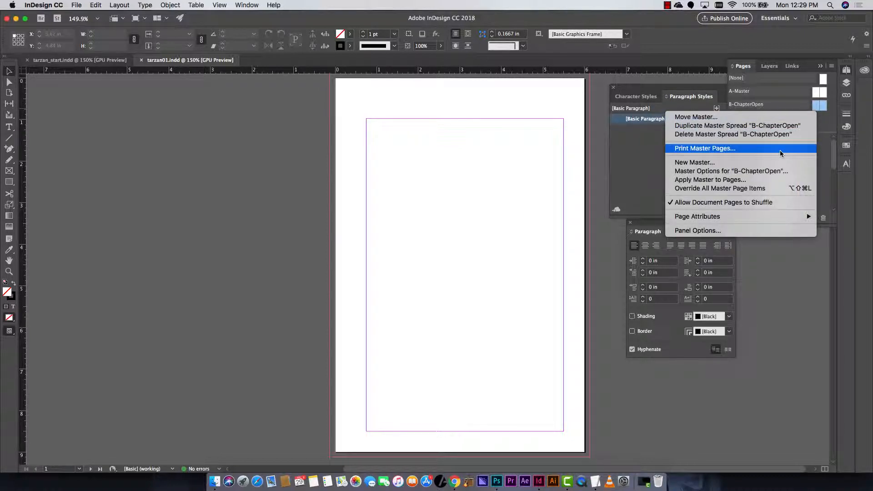
left_click(778, 181)
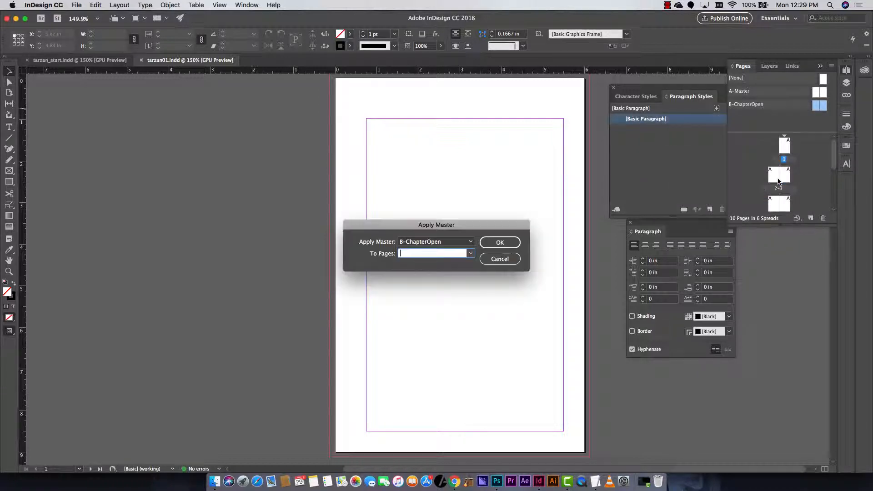
left_click(472, 253)
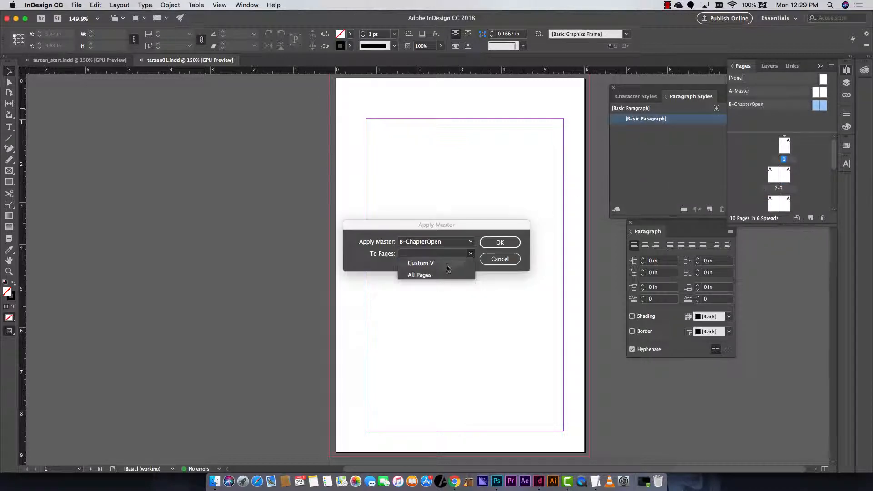
left_click(500, 243)
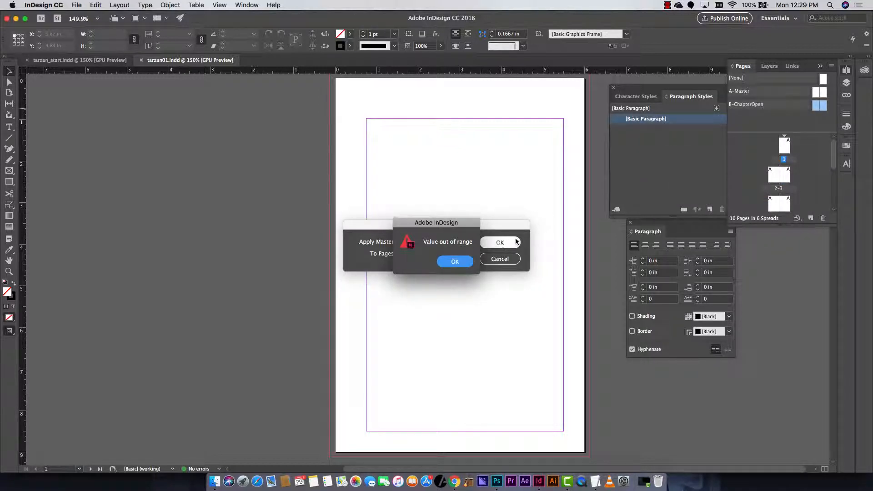
left_click(469, 264)
key("Escape")
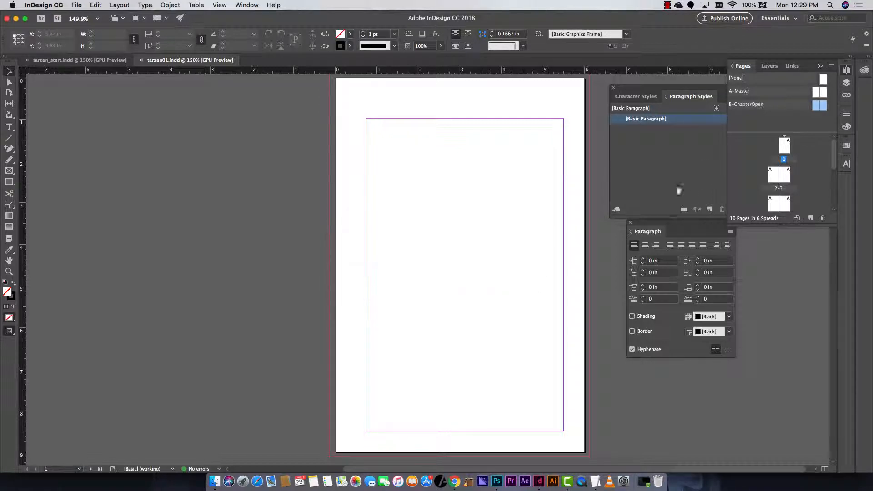
Apply the B-ChapterOpen master to page 1 with Apply Master to Pages
left_click(785, 146)
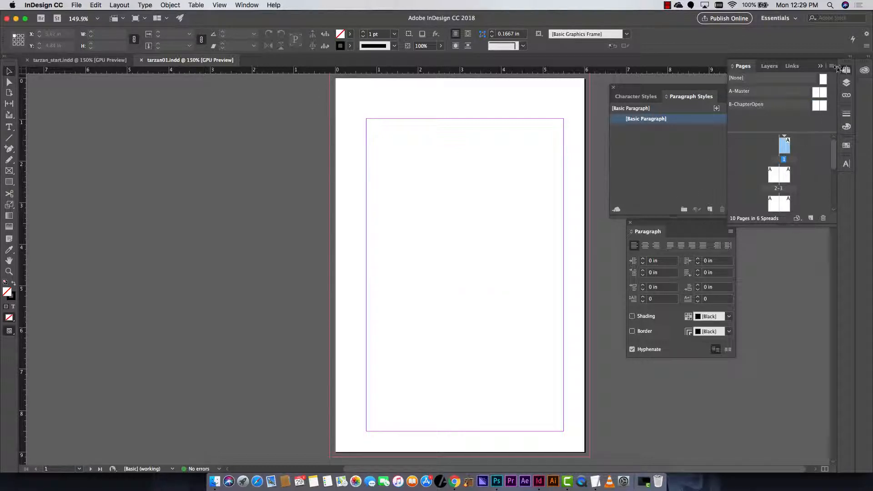
left_click(836, 67)
mouse_move(769, 160)
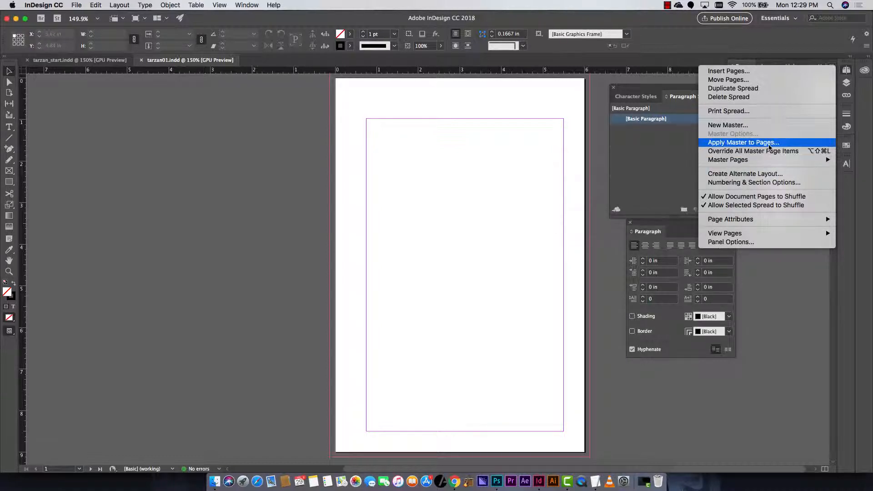
left_click(769, 143)
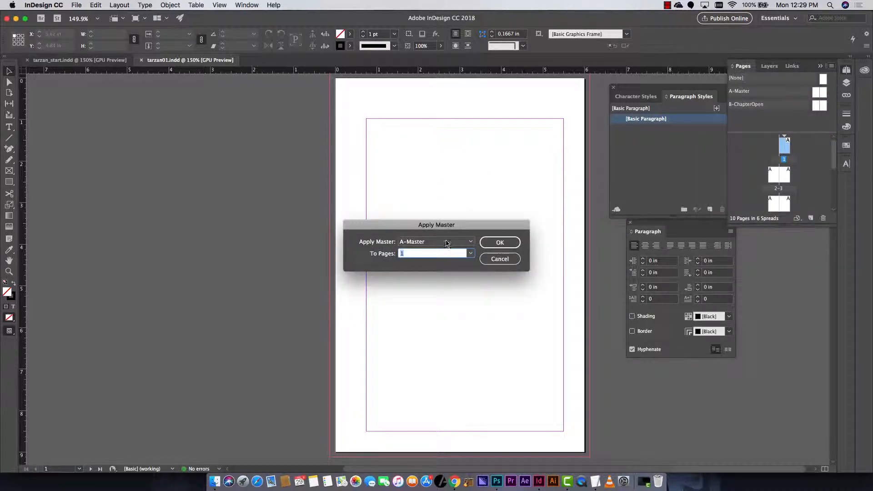
left_click(448, 241)
left_click(439, 267)
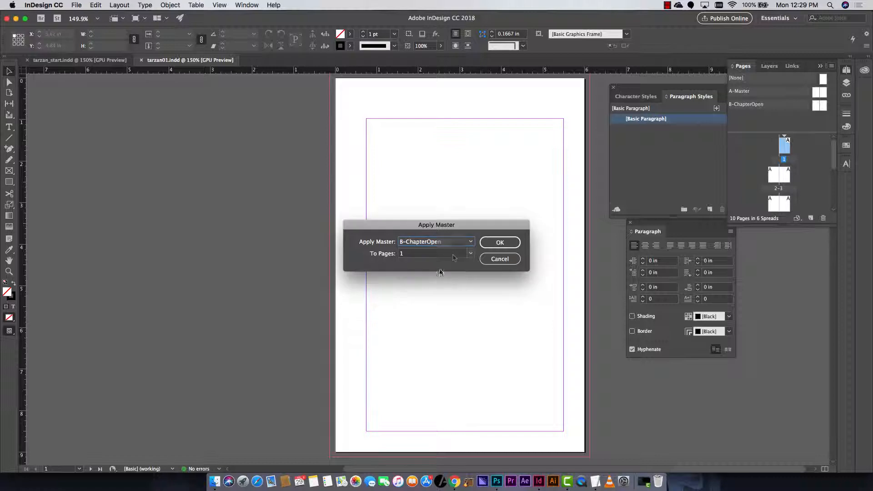
left_click(497, 242)
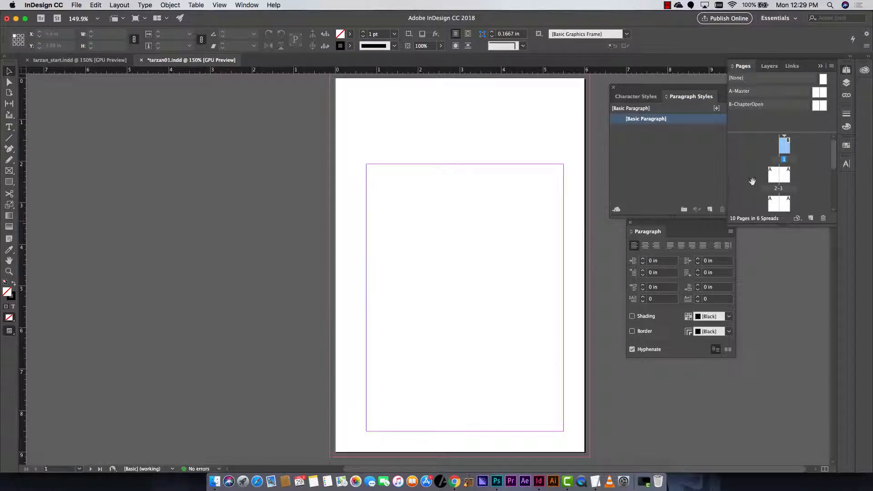
On A-Master's left page, draw a text frame about 0.62 × 0.42 in above the top margin near the outer corner
left_click(772, 179)
double_click(772, 179)
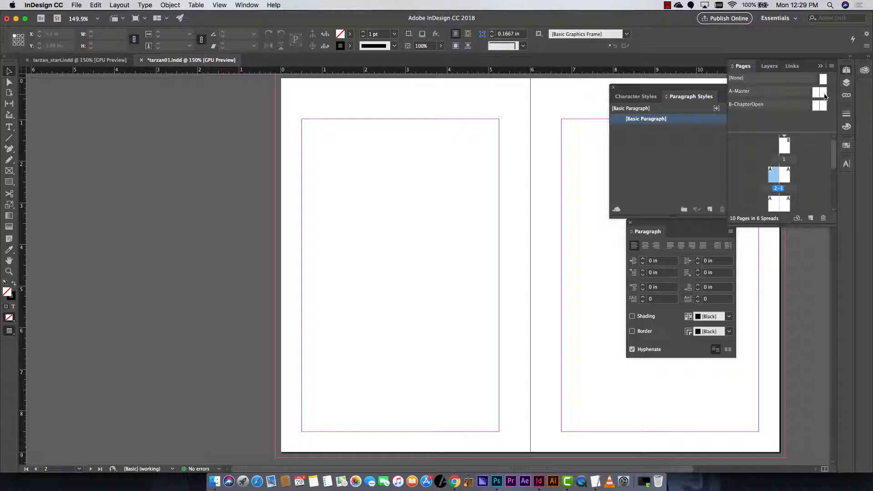
left_click_drag(510, 188, 349, 193)
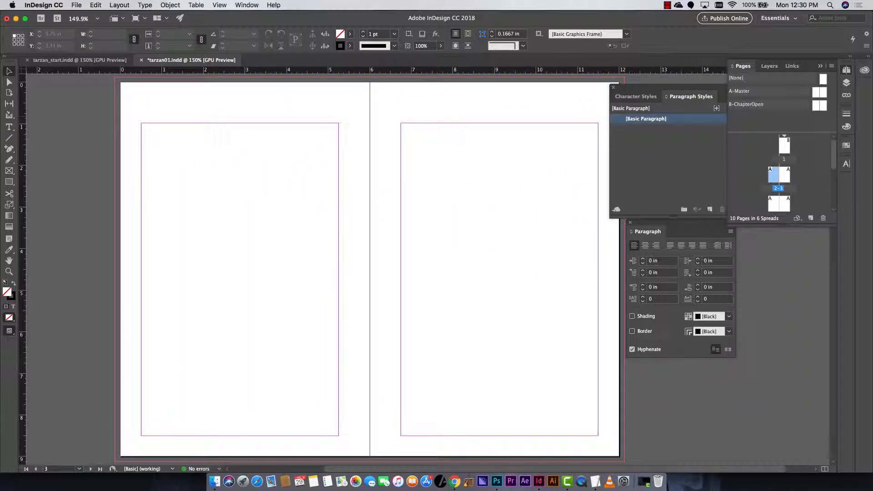
double_click(819, 93)
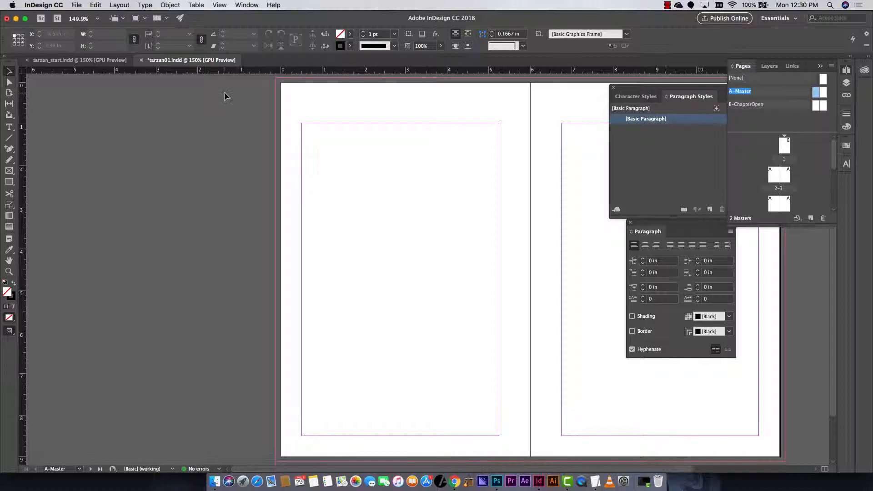
left_click(9, 127)
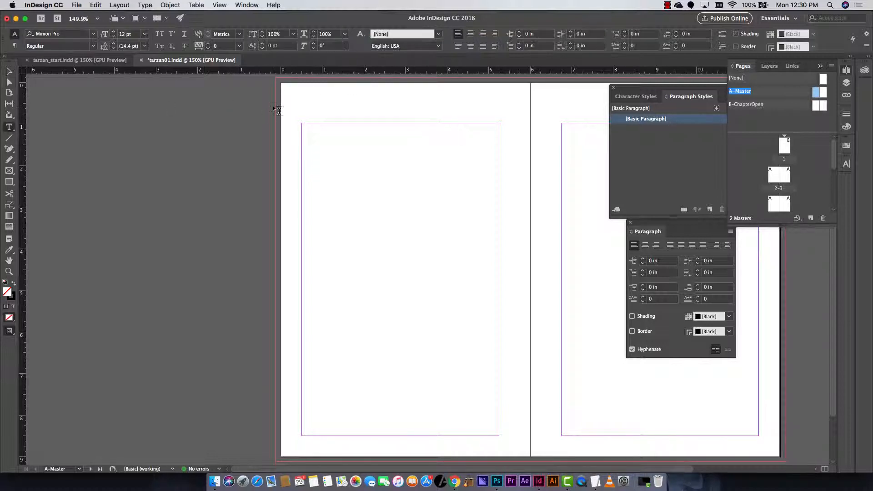
left_click_drag(293, 94, 319, 111)
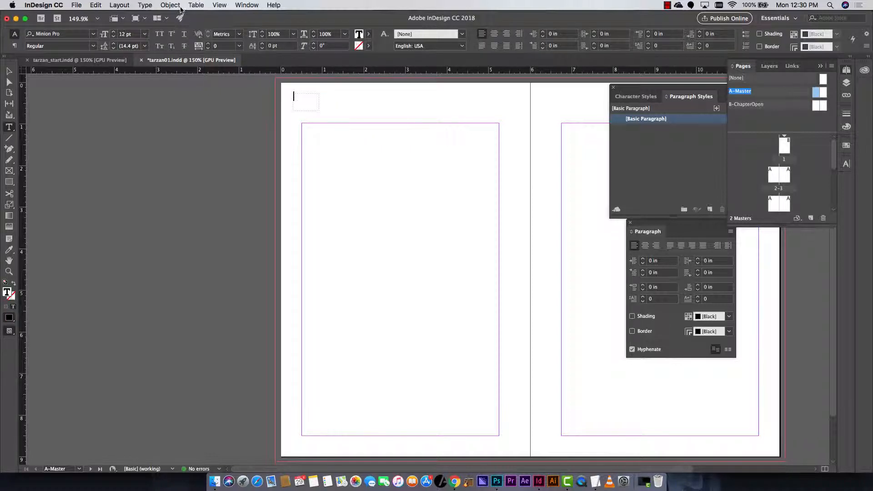
Insert a Current Page Number marker into the new text frame on A-Master
left_click(145, 5)
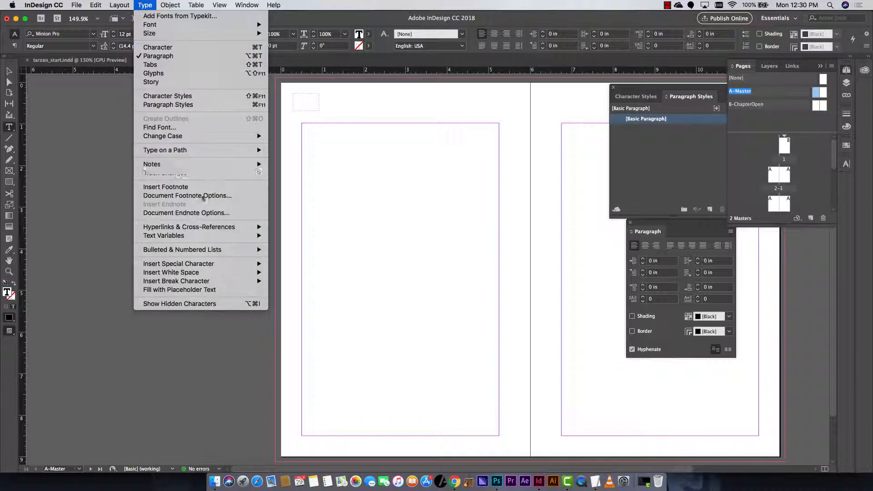
mouse_move(221, 264)
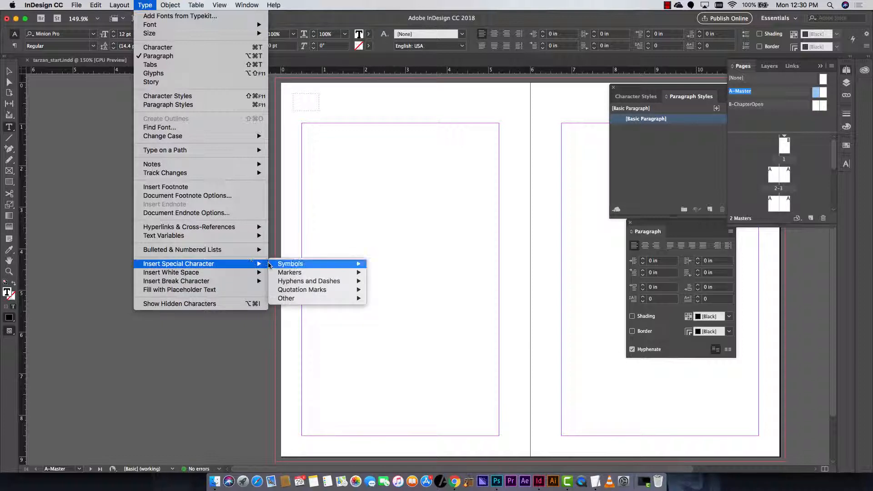
mouse_move(283, 274)
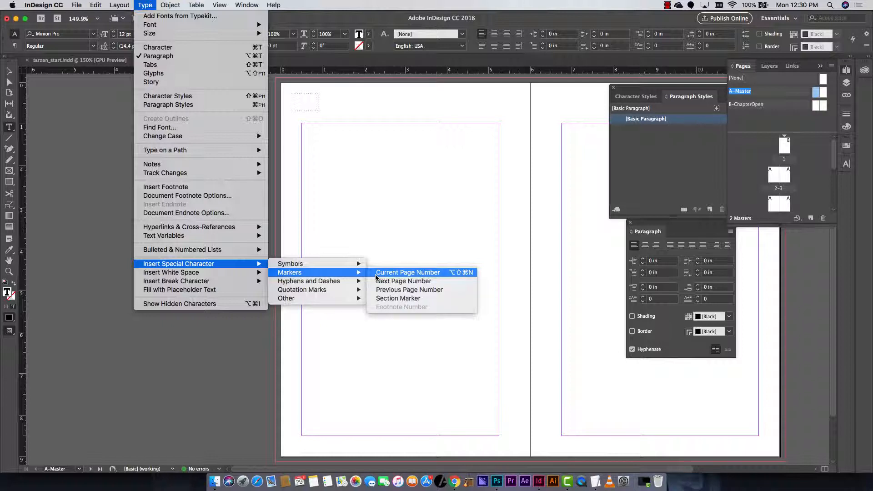
left_click(376, 275)
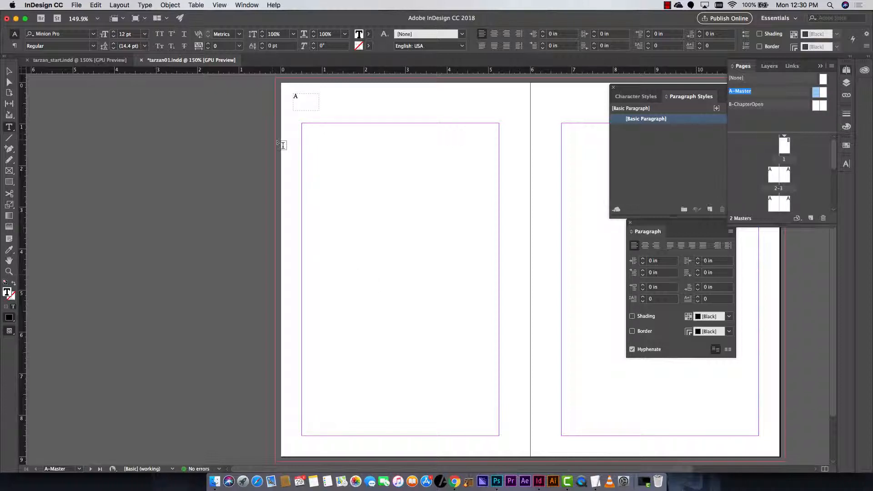
Format the page-number marker on A-Master in Futura Condensed Medium at 19 pt
left_click_drag(299, 94, 293, 95)
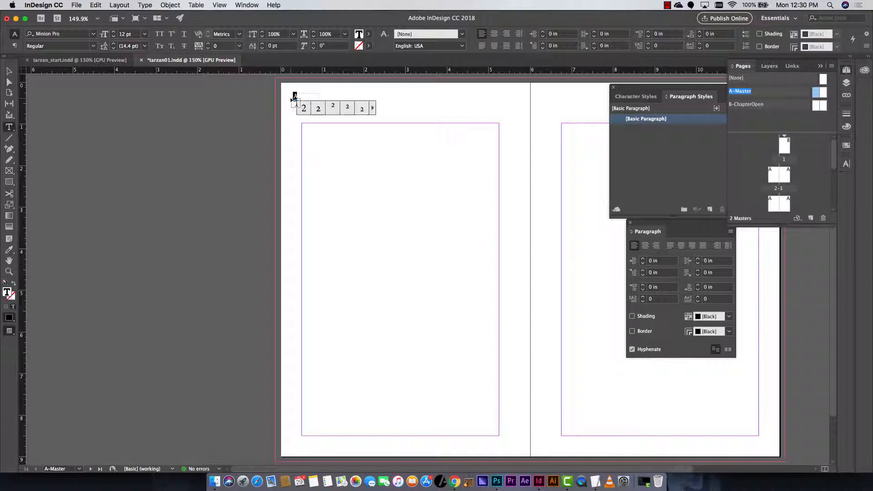
left_click(94, 34)
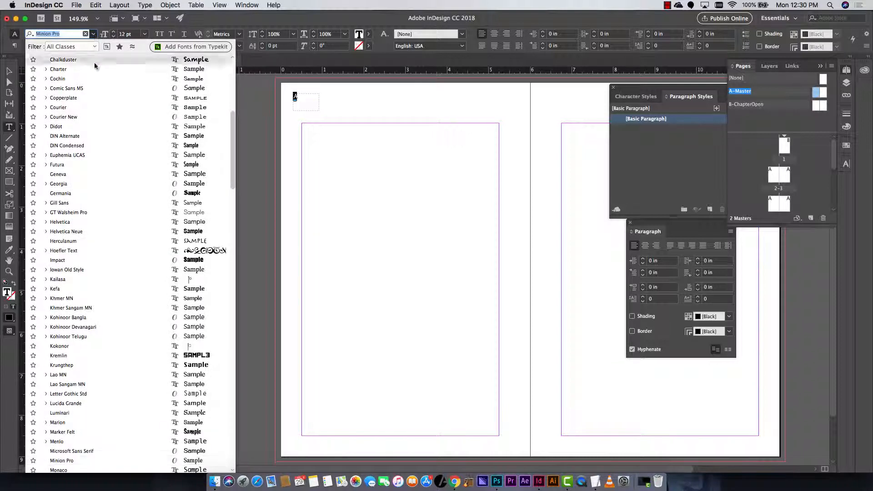
scroll(88, 73, "up", 10)
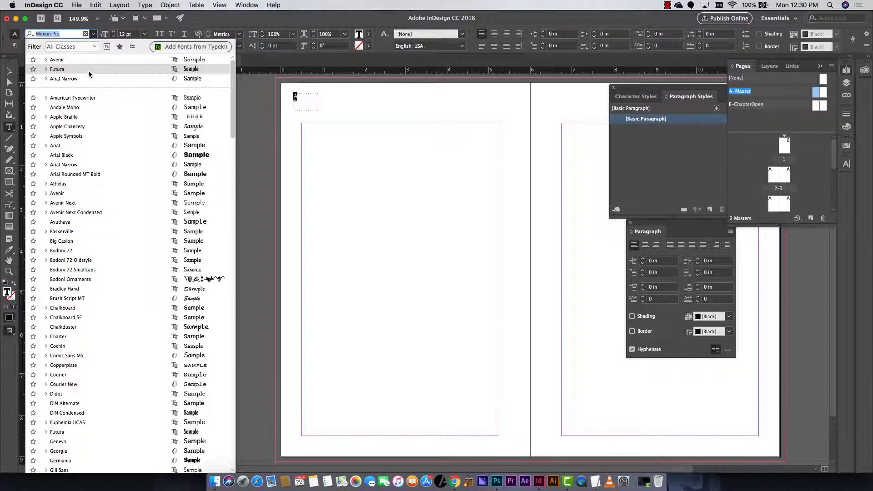
left_click(85, 68)
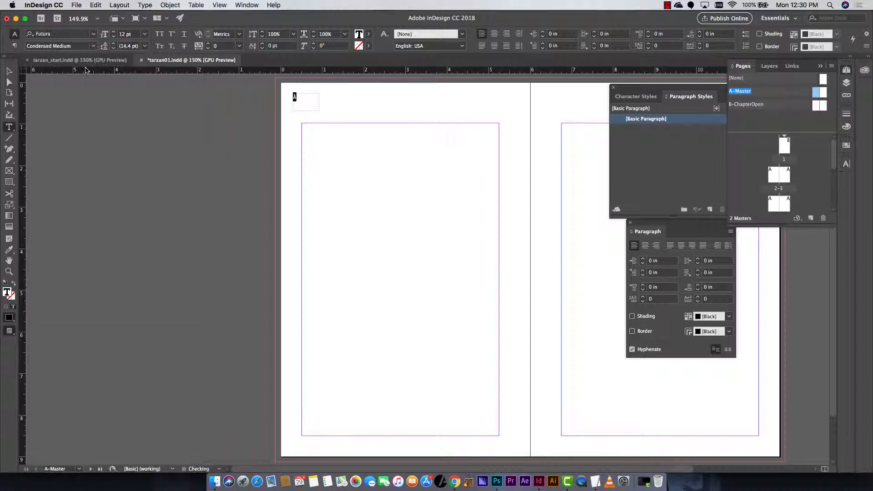
left_click(114, 33)
left_click(114, 32)
left_click(115, 32)
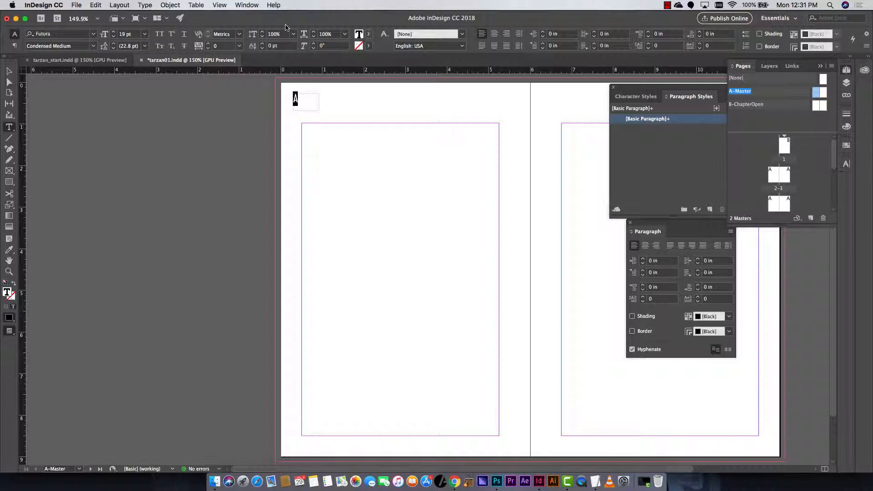
Examine the automatic page numbers on the document's left-hand pages and compare them with page 1
left_click(8, 71)
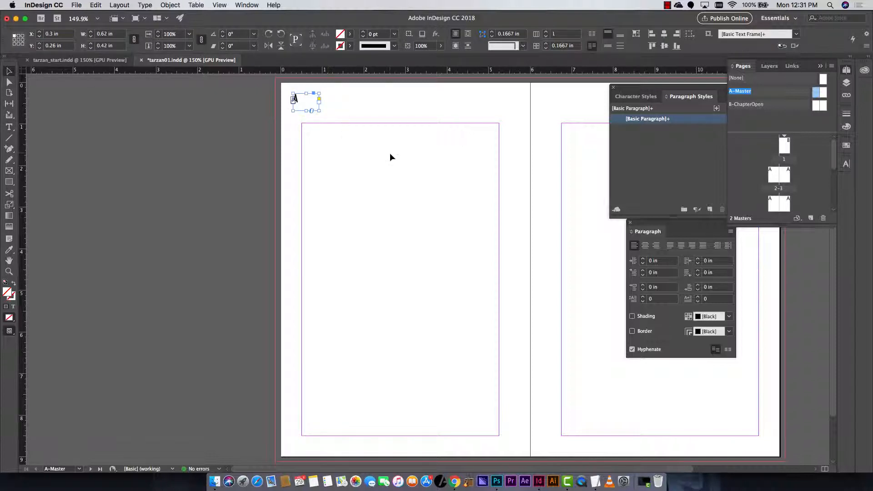
double_click(779, 179)
scroll(390, 181, "down", 8)
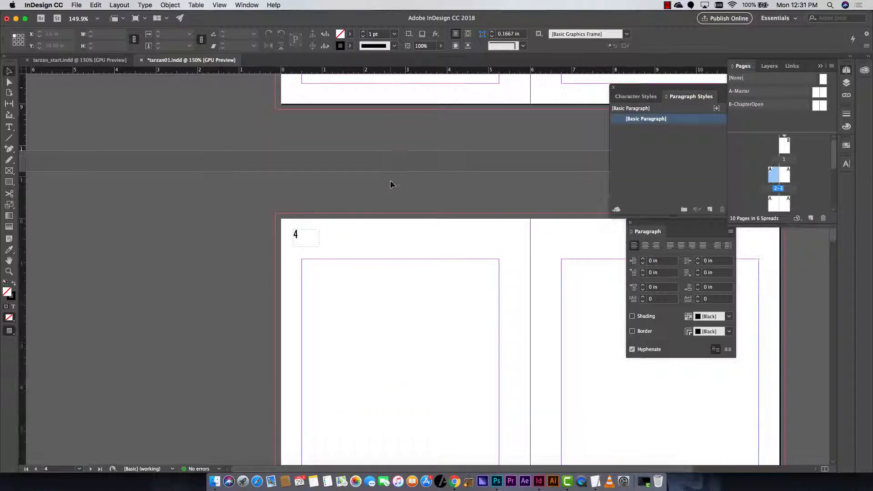
scroll(391, 179, "down", 5)
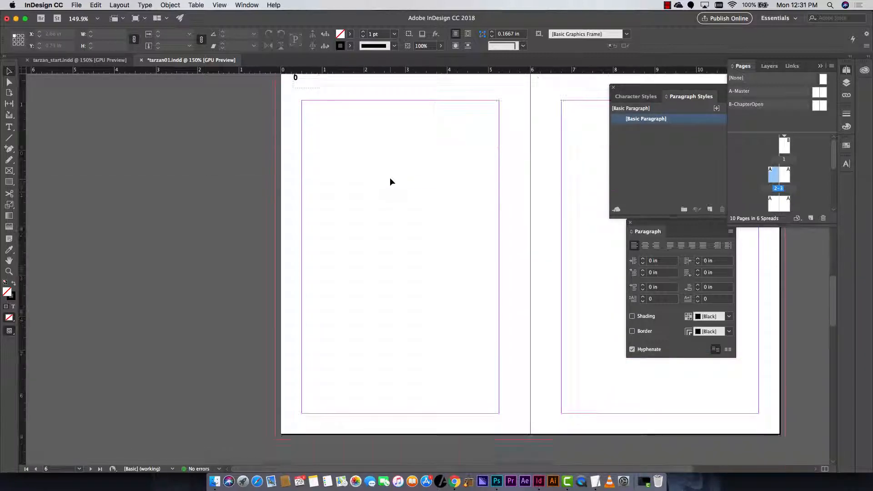
scroll(389, 182, "up", 15)
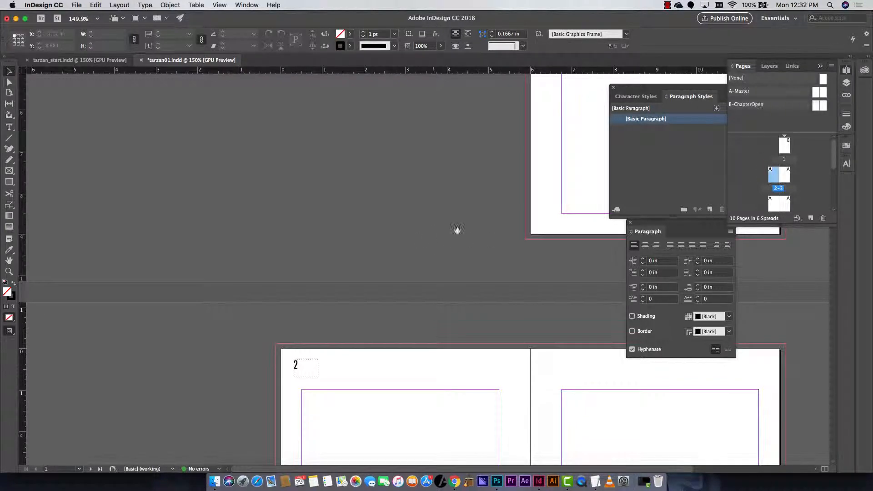
scroll(456, 232, "right", 5)
scroll(232, 257, "up", 2)
scroll(273, 254, "left", 2)
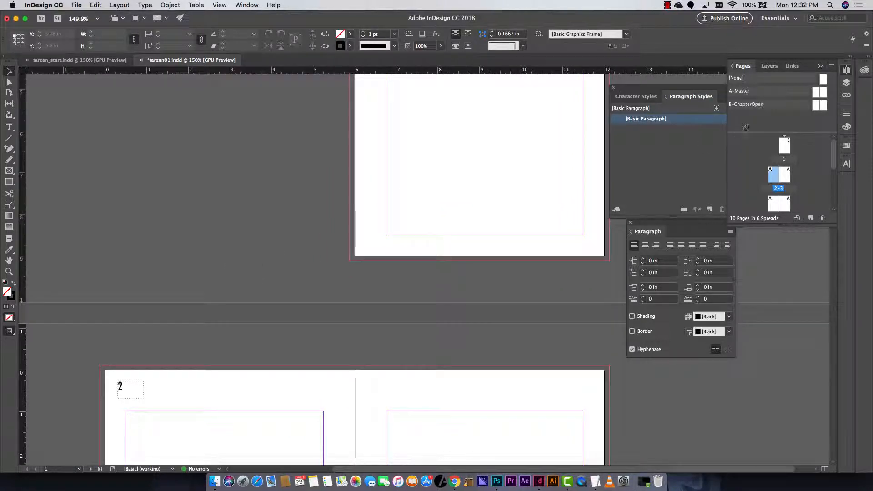
Duplicate the page-number frame from A-Master's left page and place the copy above the right page's top margin near the outer corner
double_click(824, 93)
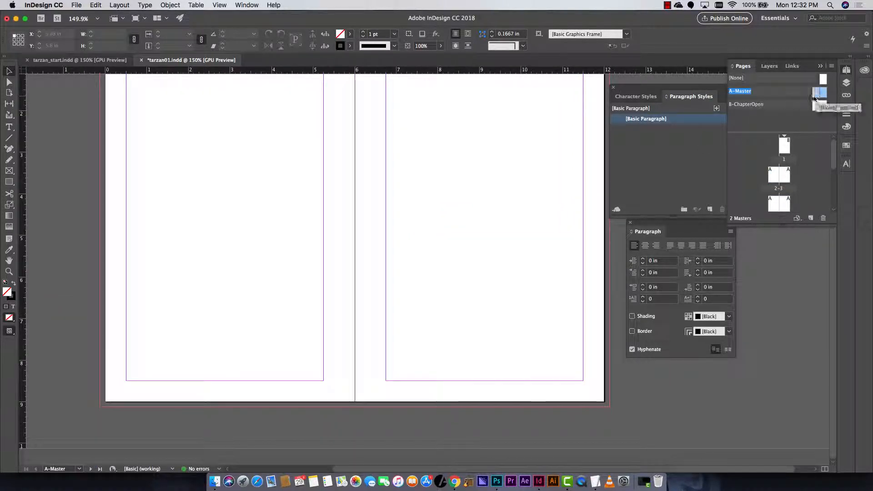
scroll(428, 209, "up", 7)
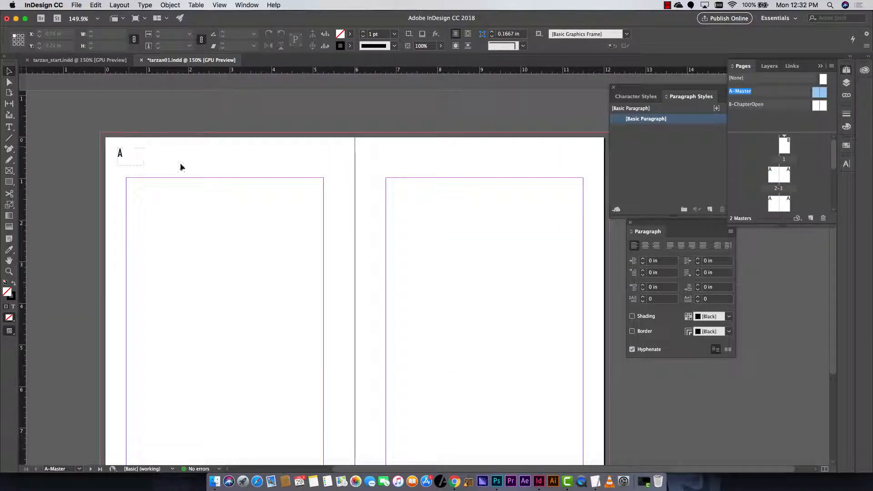
left_click(139, 152)
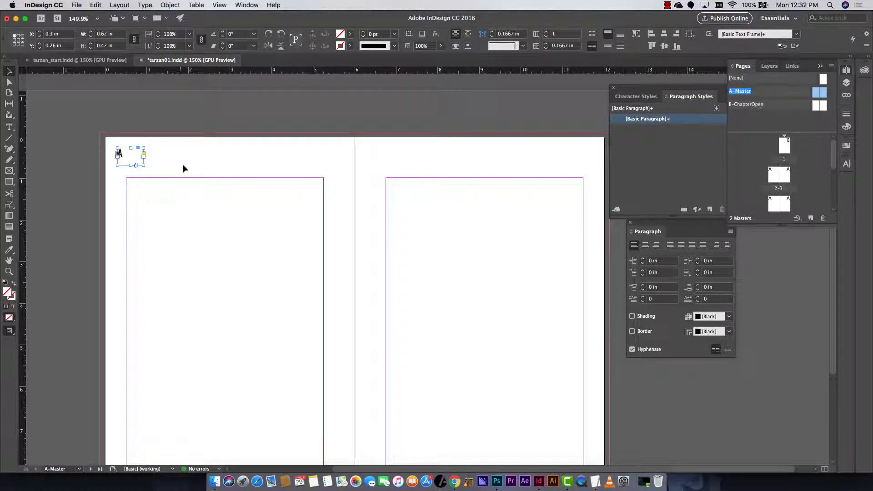
left_click_drag(131, 156, 425, 277)
scroll(337, 244, "down", 2)
scroll(337, 244, "right", 2)
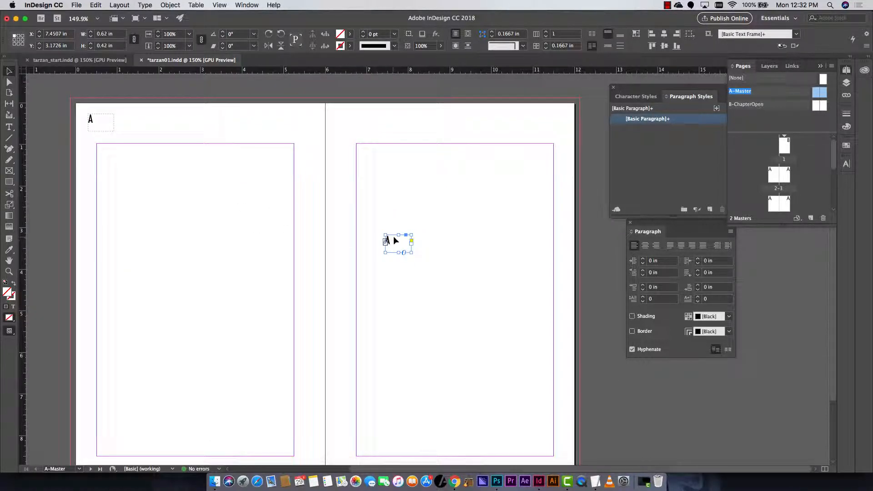
left_click_drag(394, 236, 548, 117)
Right-align the copied page-number marker and nudge its frame slightly toward the spine, to about X 11.06 in
double_click(548, 118)
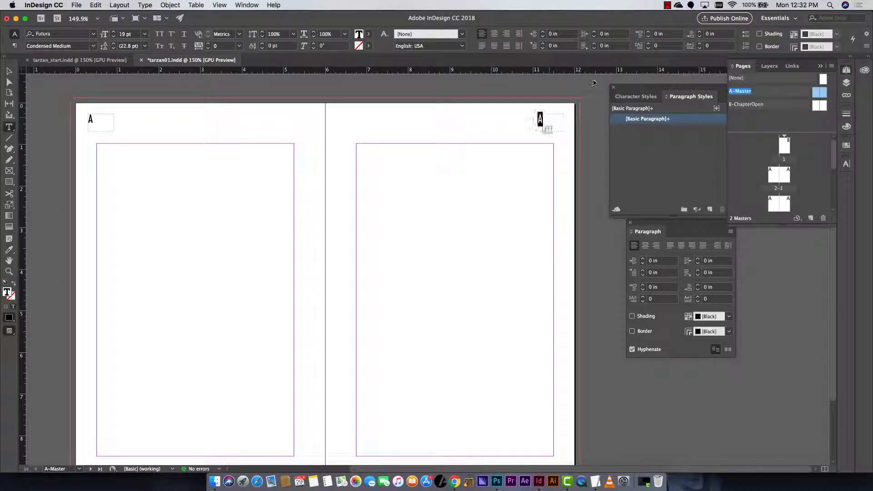
left_click(506, 35)
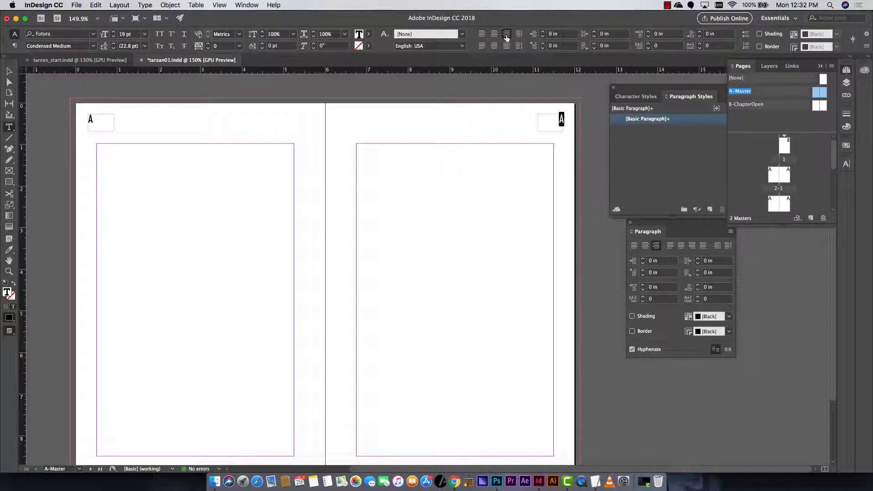
left_click(9, 71)
key("Left")
key("Left")
key("Left")
key("Left")
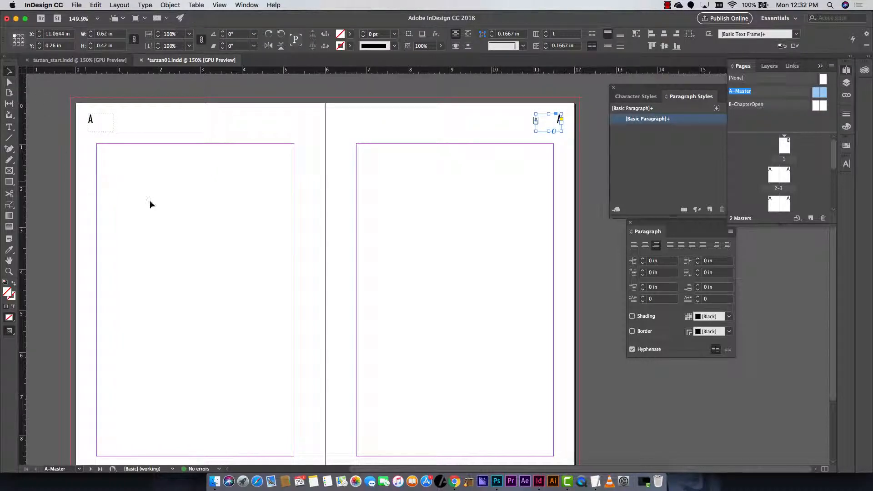
left_click(333, 206)
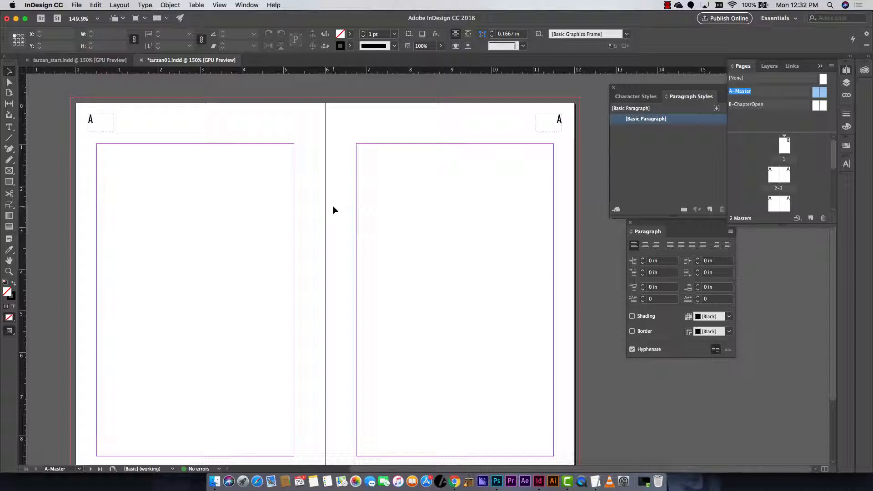
Place SPOT_ISLAND.psd on A-Master's right page, scaled to about 1.58 × 0.78 in and positioned over the page number in the upper outer corner
key("cmd+d")
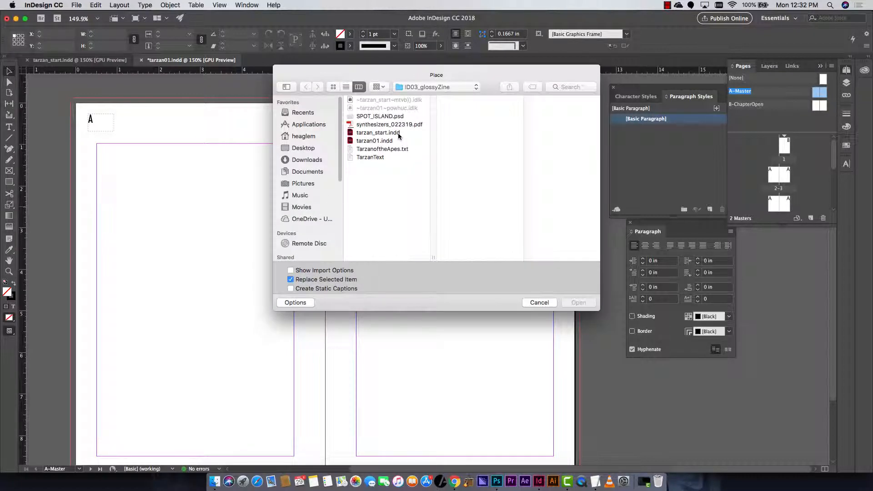
left_click(396, 117)
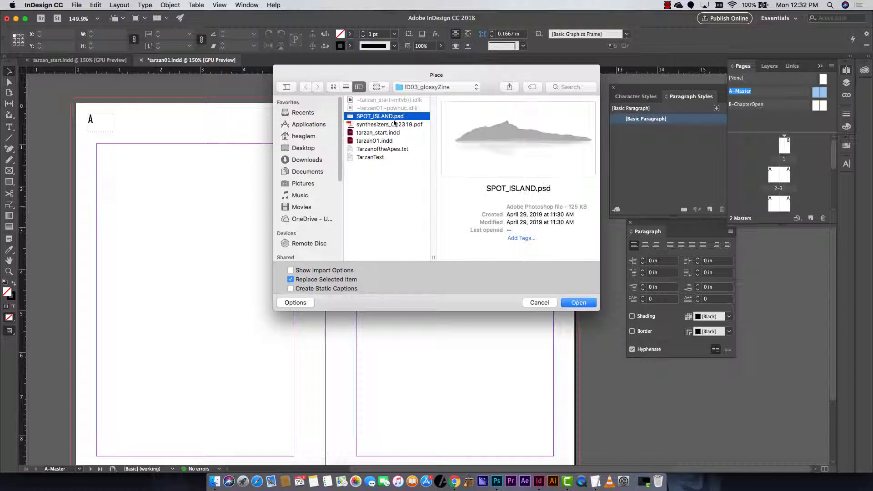
left_click(584, 302)
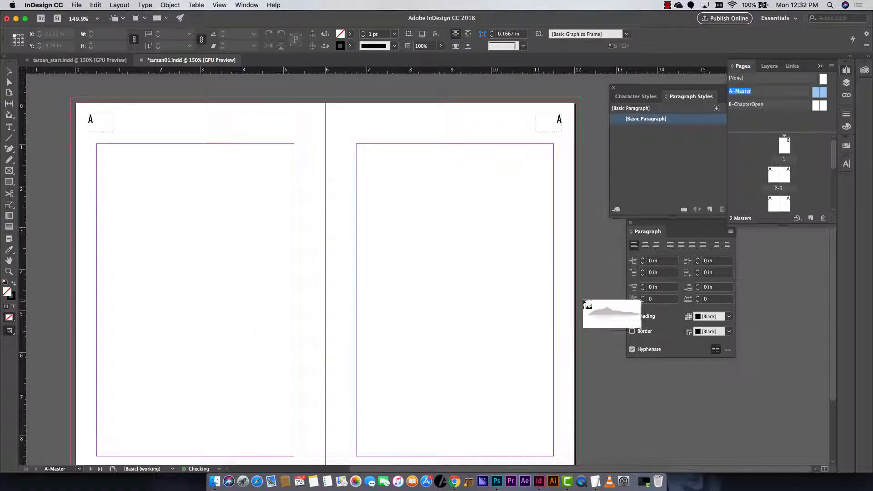
left_click(429, 162)
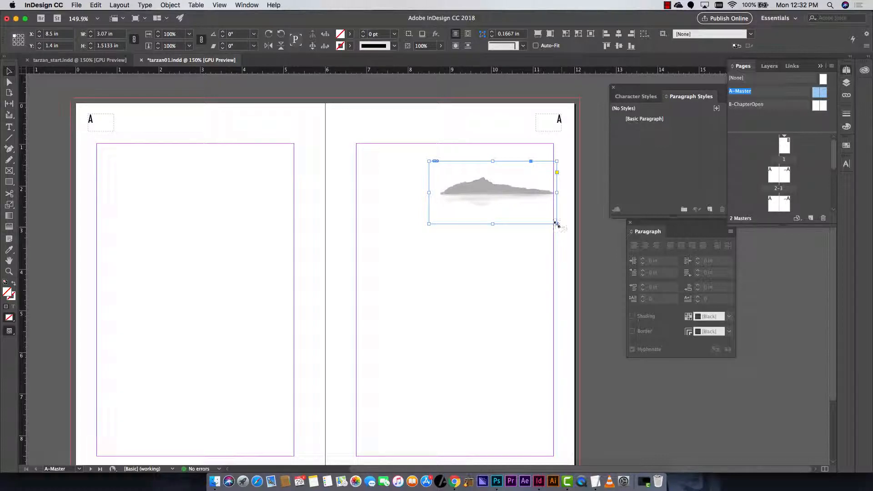
left_click_drag(556, 224, 561, 122)
Send the island image on A-Master's right page behind the page number
key("super+equal")
key("super+equal")
key("super+equal")
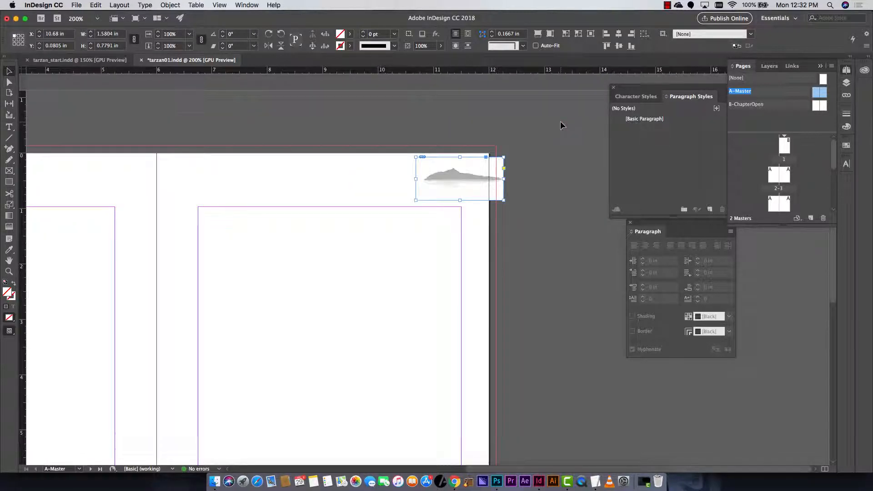
left_click(428, 267)
right_click(476, 258)
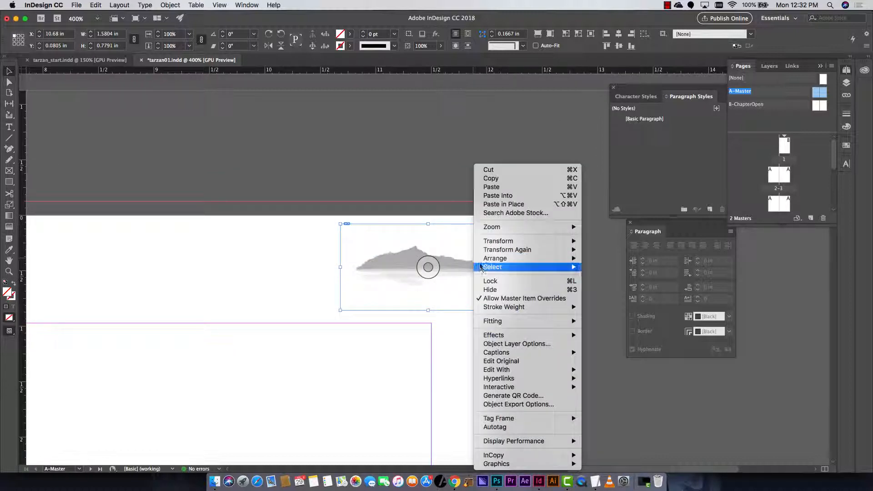
left_click(417, 183)
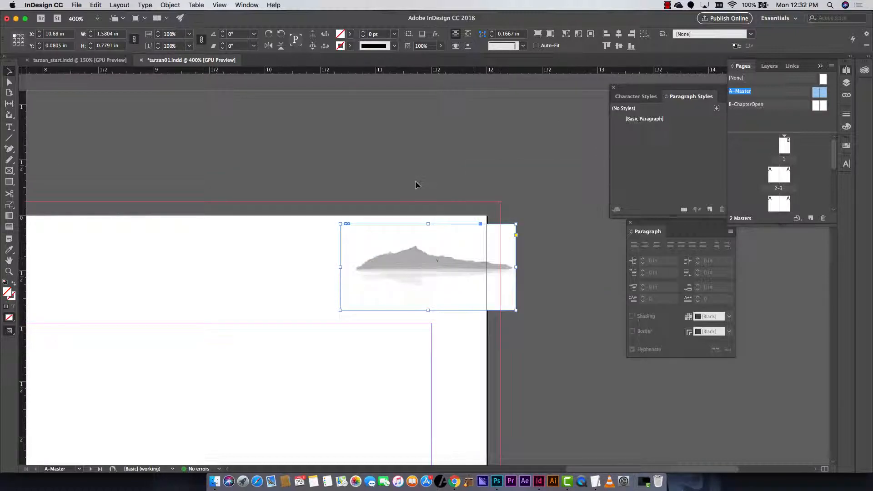
key("super+shift+bracketleft")
Flip the island image horizontally and move it back behind the right page number, flush with the page's outer edge
left_click(424, 265)
right_click(387, 260)
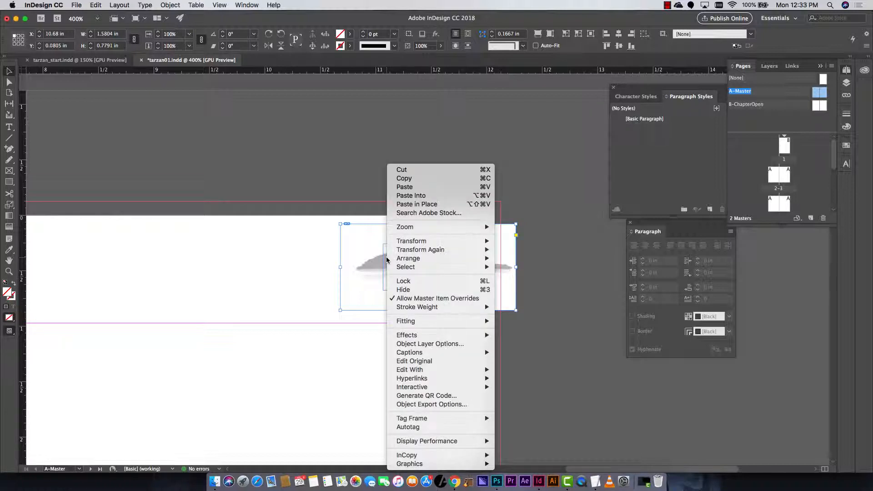
mouse_move(439, 242)
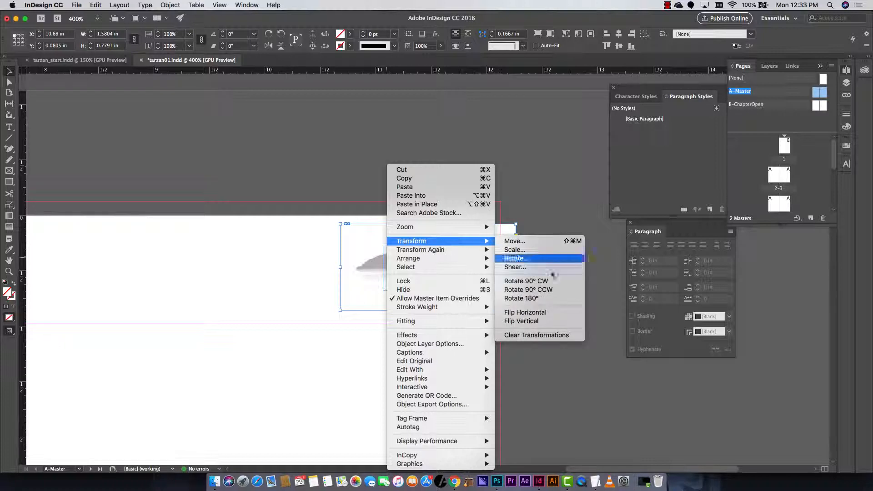
left_click(526, 312)
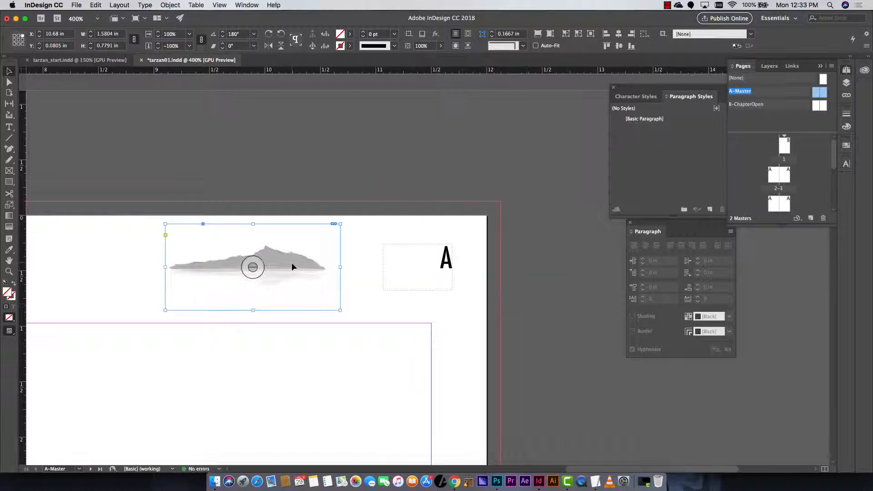
left_click_drag(292, 267, 436, 271)
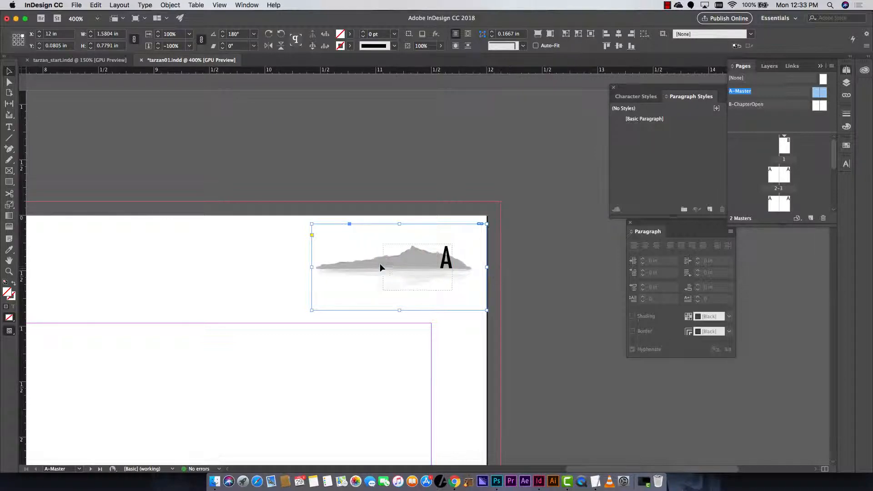
Trim the island image's frame to 1.535 in wide at the outer page edge and position it about 0.08 in below the page top
left_click_drag(380, 264, 372, 257)
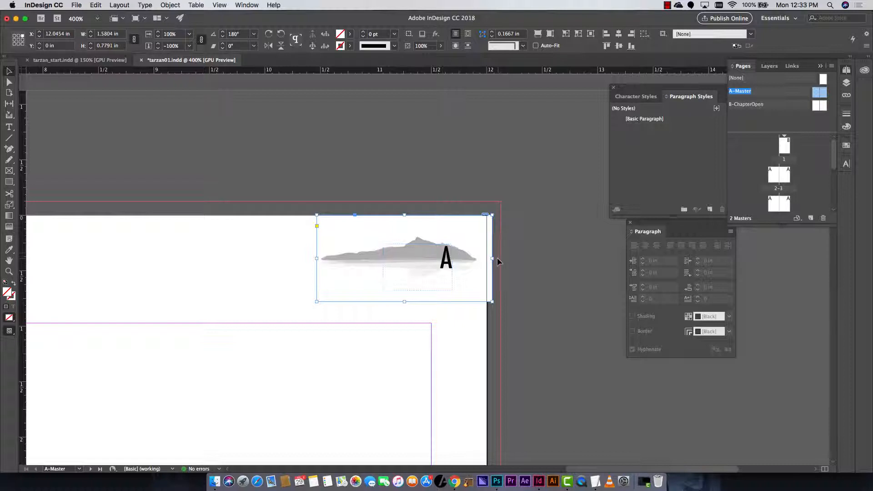
mouse_move(492, 259)
left_mouse_down()
mouse_move(521, 259)
mouse_move(487, 260)
left_mouse_up()
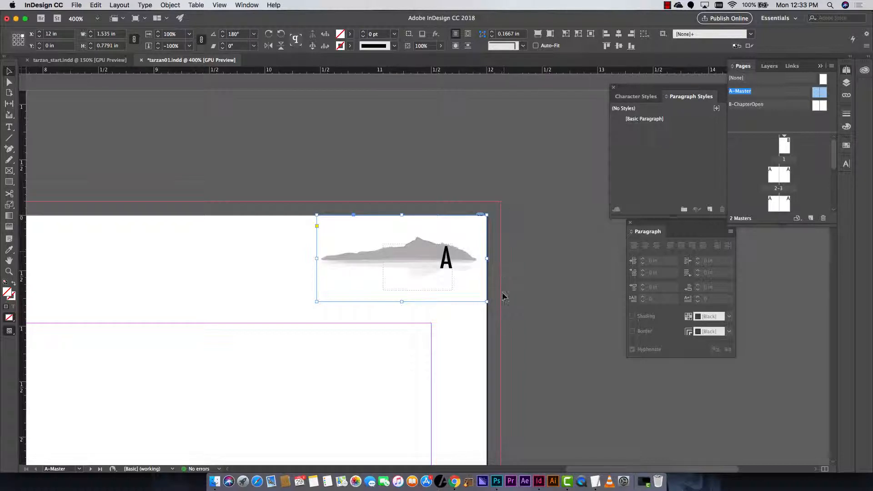
double_click(412, 260)
left_click(363, 242)
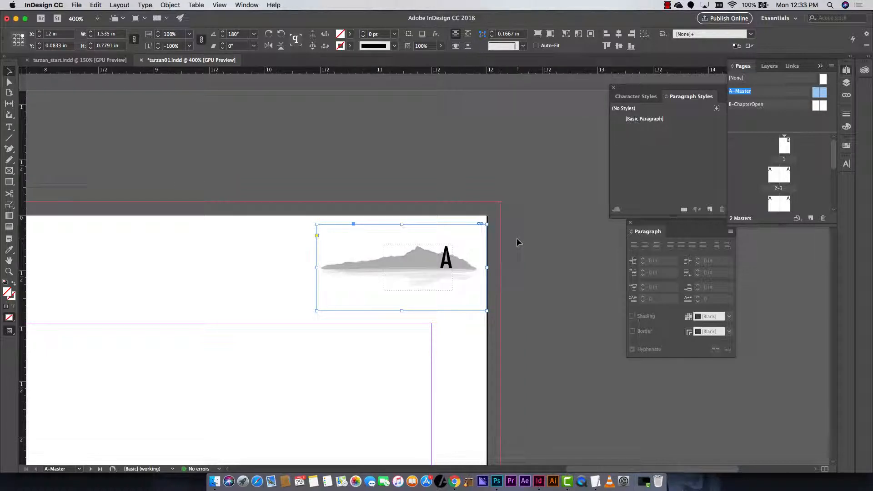
Paste a copy of the island image and move it near the page number on A-Master's left page
key("super+v")
left_click_drag(421, 360, 569, 353)
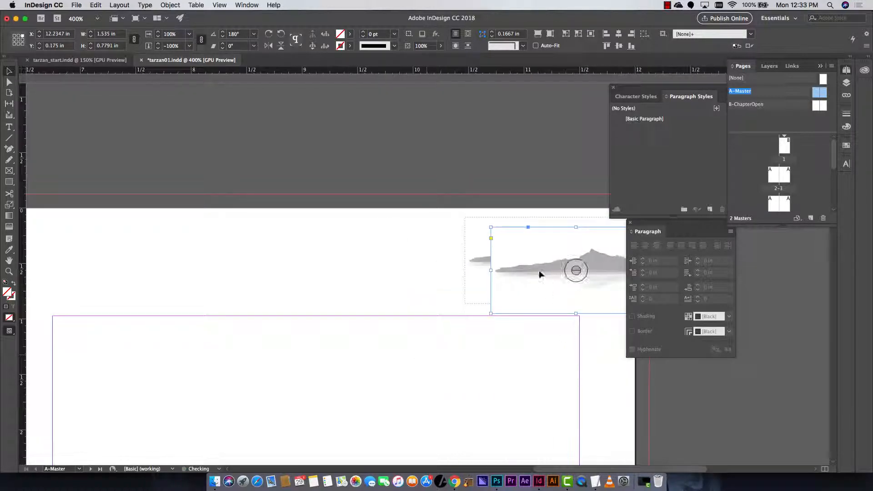
left_click_drag(533, 277, 149, 262)
left_click_drag(180, 318, 519, 322)
left_click_drag(523, 268, 160, 282)
left_click_drag(267, 328, 581, 319)
left_click_drag(465, 272, 414, 289)
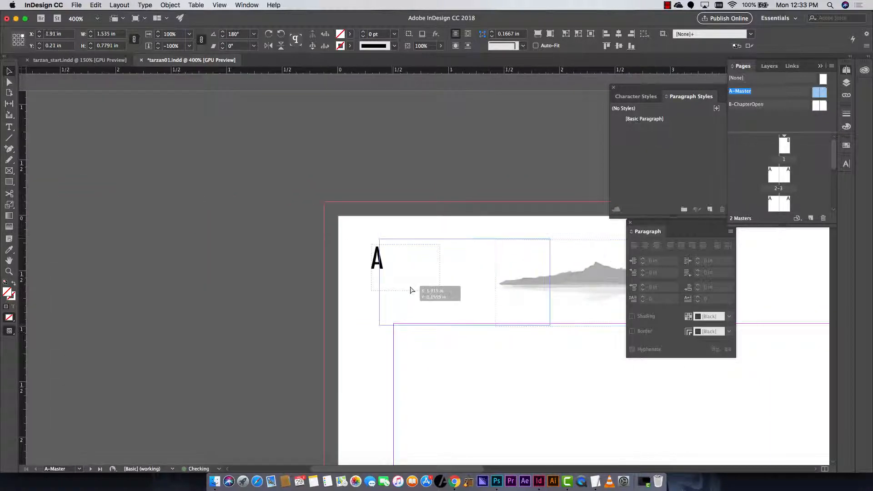
Flip the copied island image horizontally and position it behind the left page number at about X 0.08 in, Y 0.09 in
right_click(429, 293)
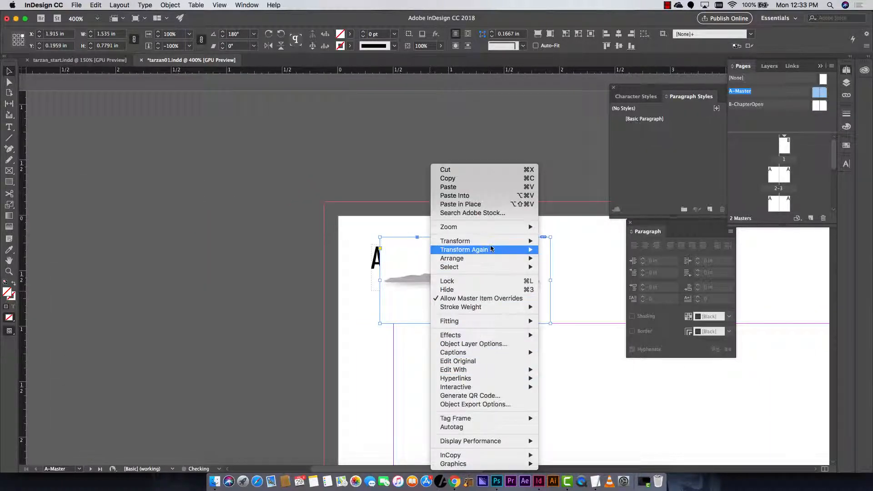
mouse_move(491, 249)
mouse_move(464, 241)
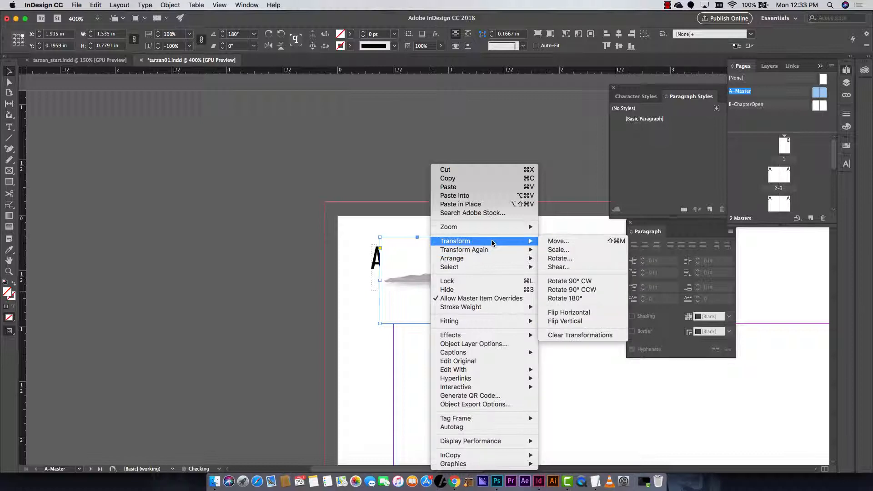
left_click(571, 312)
left_click_drag(623, 278, 473, 271)
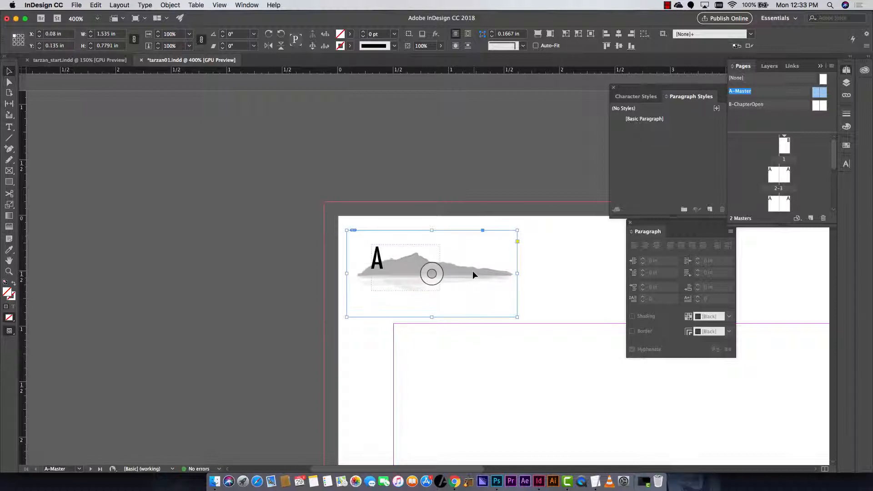
key("Up")
key("Up")
key("Up")
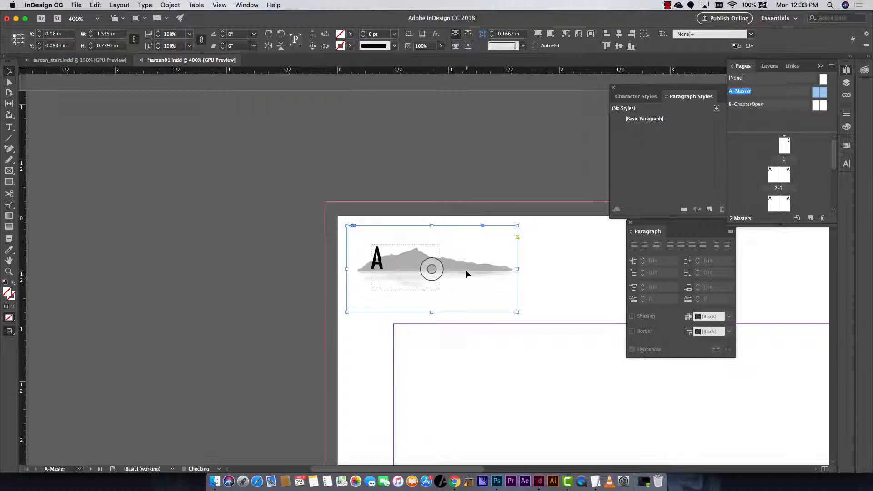
Examine the page numbers and island artwork on A-Master and on the document spreads from page 2 to page 7
left_click_drag(560, 356, 366, 342)
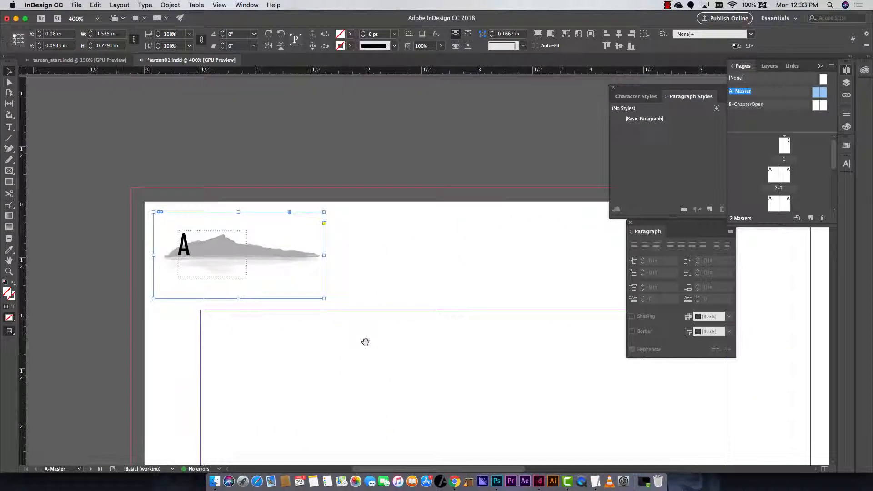
key("super+minus")
key("super+minus")
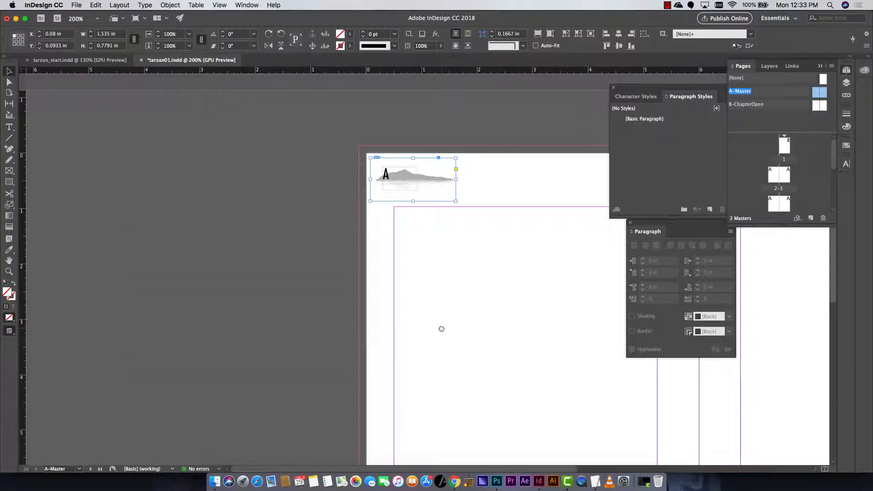
left_click_drag(442, 329, 386, 335)
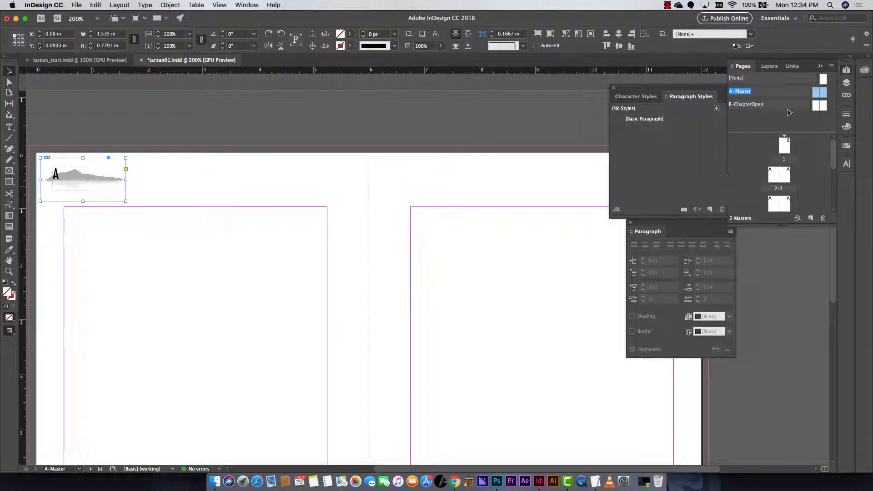
double_click(783, 175)
scroll(389, 266, "down", 5)
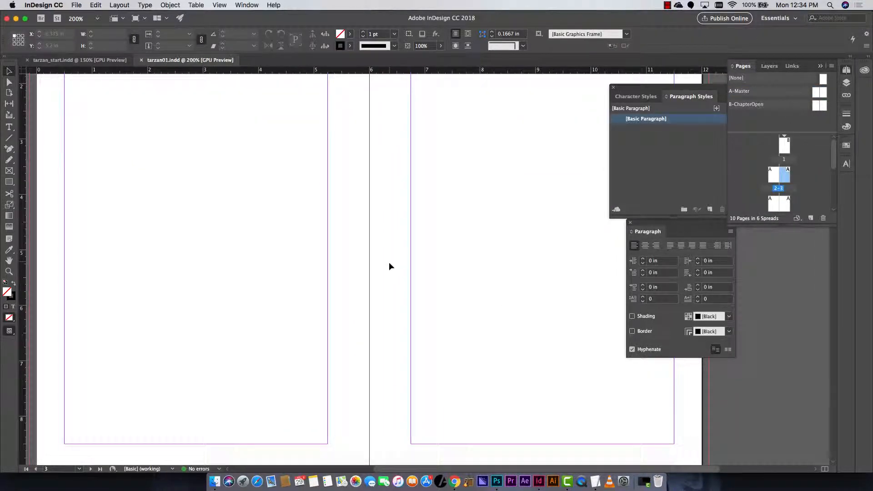
scroll(389, 267, "down", 10)
scroll(444, 307, "right", 5)
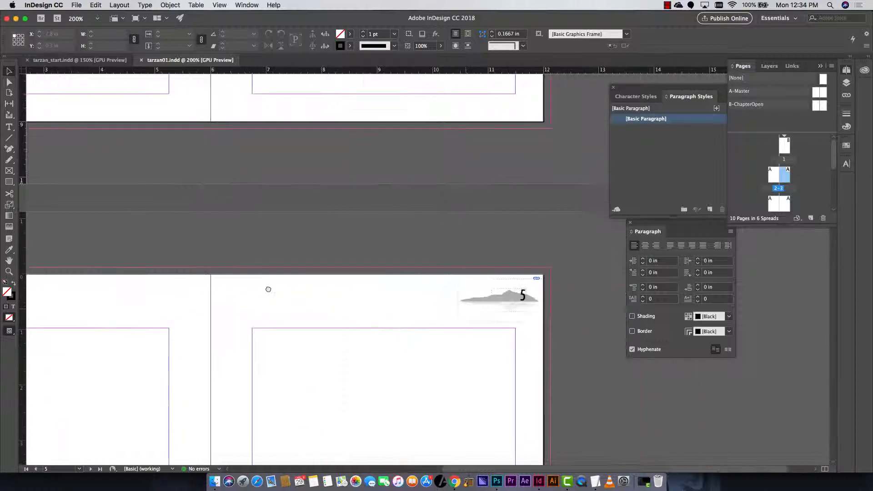
scroll(269, 289, "left", 3)
scroll(309, 318, "left", 4)
scroll(308, 318, "up", 3)
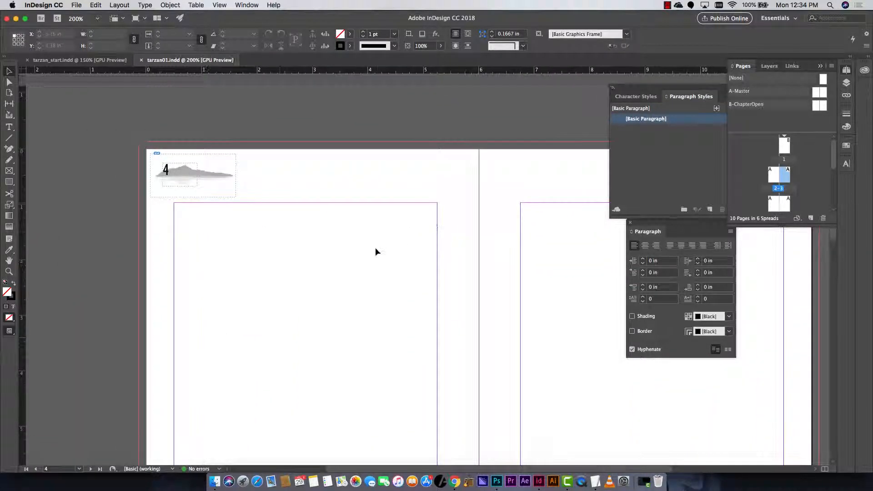
scroll(376, 251, "down", 10)
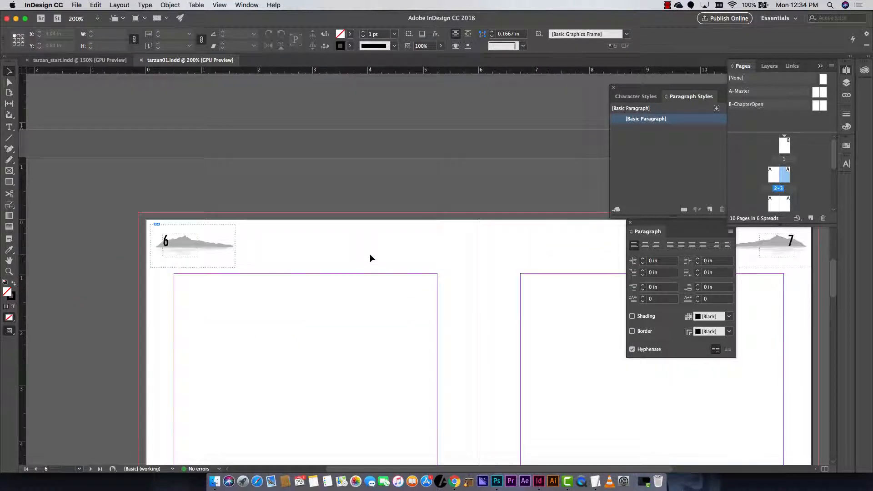
Review the numbered spreads from page 6 back to page 2 and the blank page 1
scroll(369, 253, "down", 3)
scroll(370, 253, "up", 6)
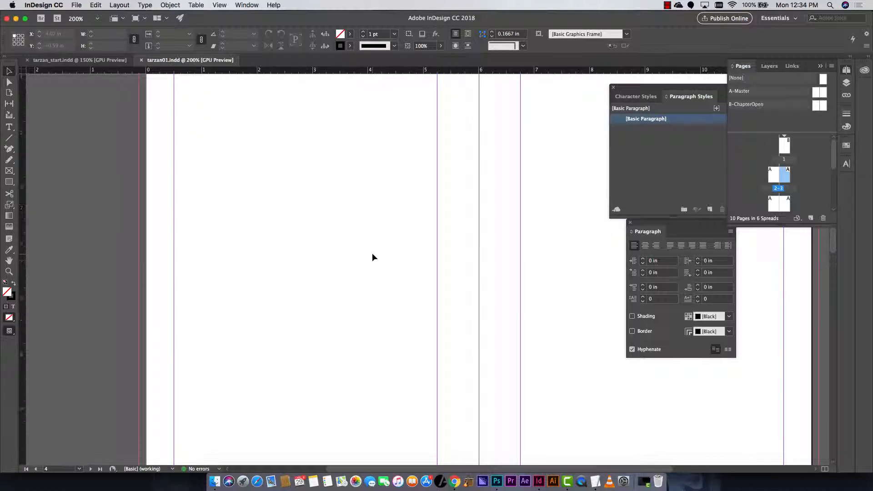
scroll(373, 257, "down", 3)
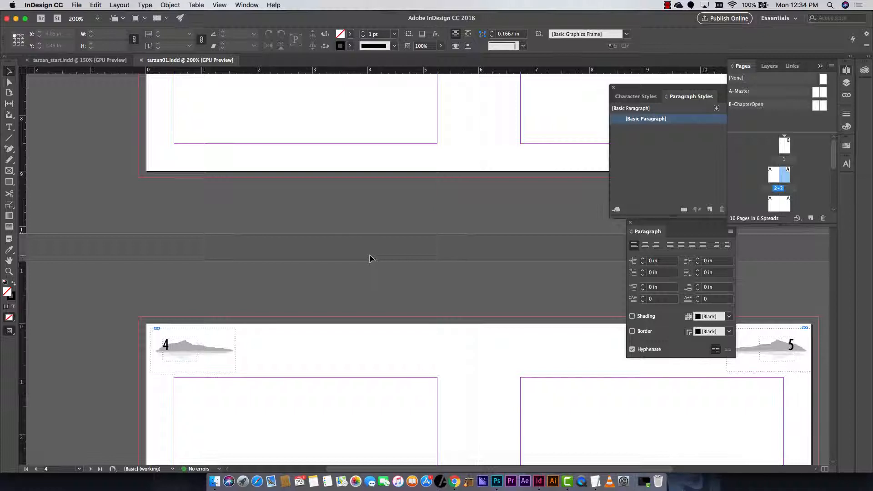
scroll(429, 260, "up", 15)
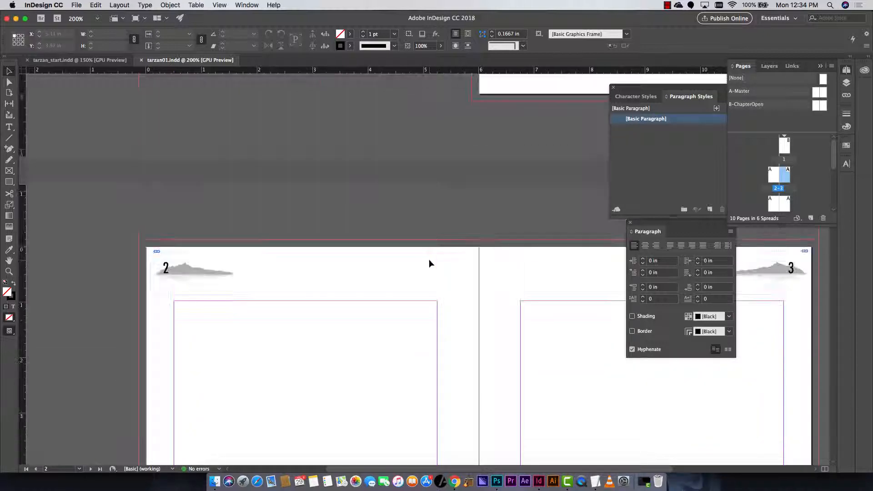
scroll(462, 250, "up", 5)
scroll(457, 250, "right", 6)
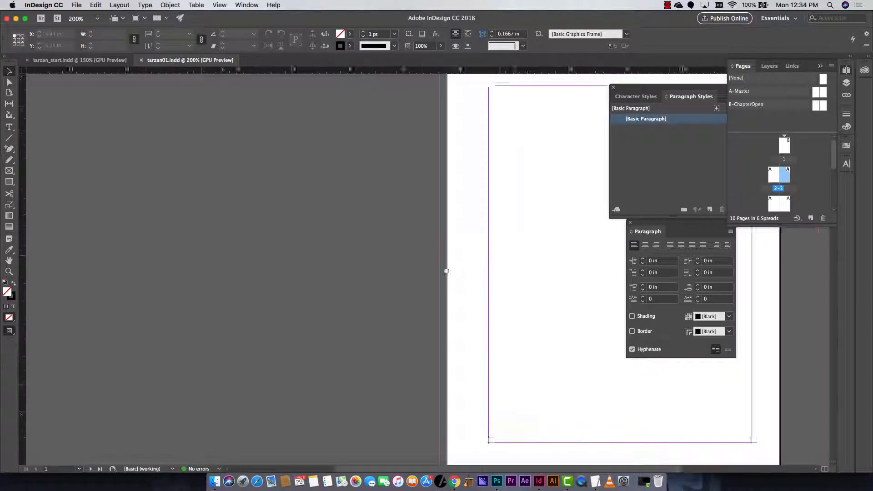
scroll(336, 285, "down", 4)
scroll(345, 240, "left", 1)
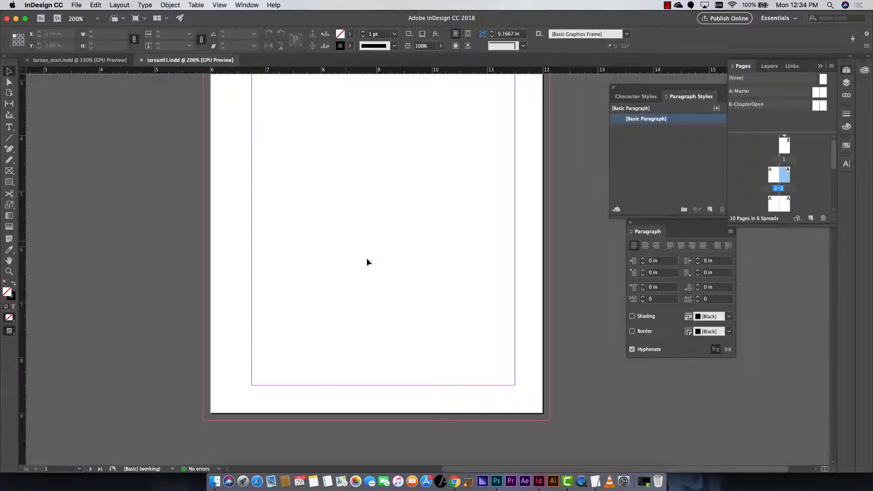
Add a text frame about 3.585 in wide and 1.2 in high on page 1 containing "TARZAN OF THE APES"
scroll(366, 262, "up", 3)
scroll(368, 319, "right", 1)
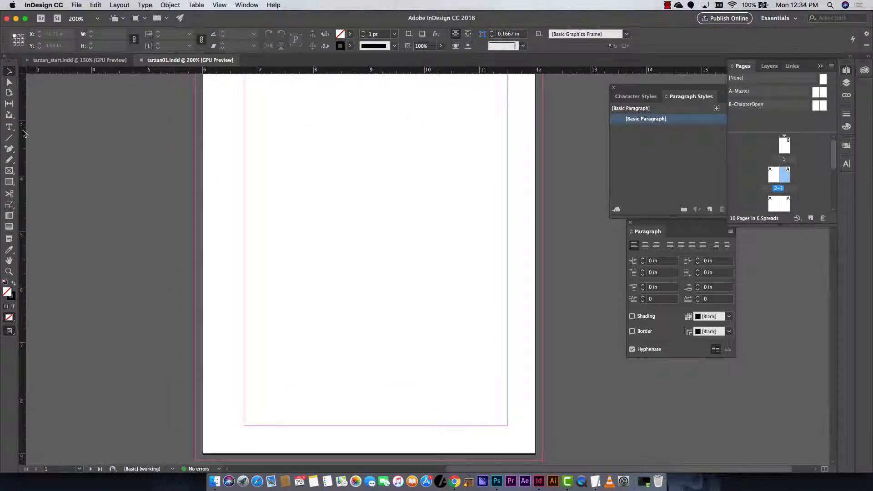
left_click(10, 127)
left_click_drag(279, 148, 477, 214)
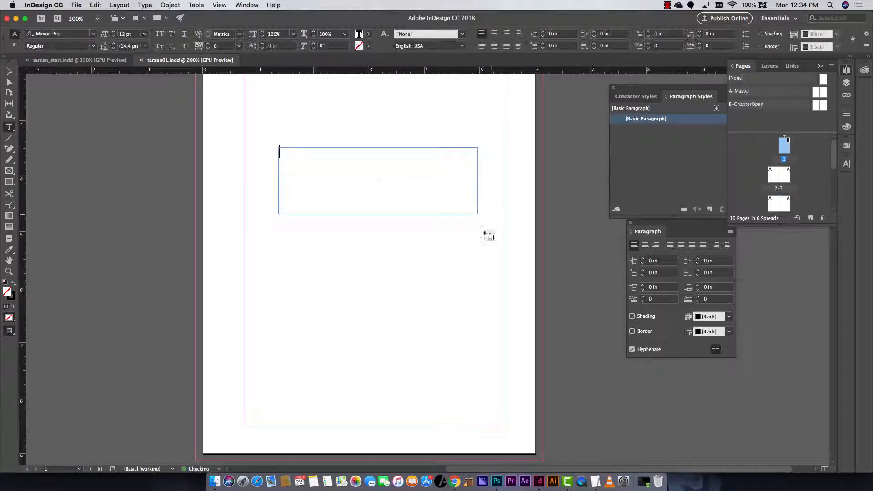
type("TARZA")
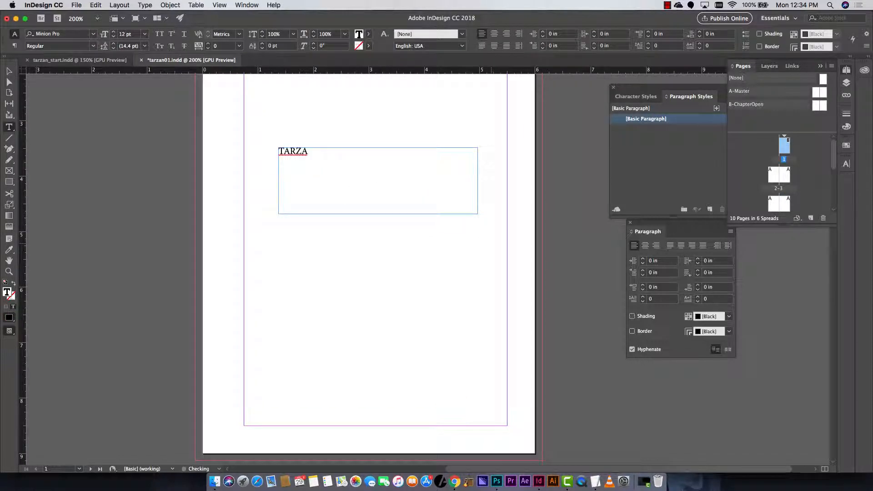
type("N OF THE APES")
Set the title text on page 1 in the Avenir font with the Black style
triple_click(374, 156)
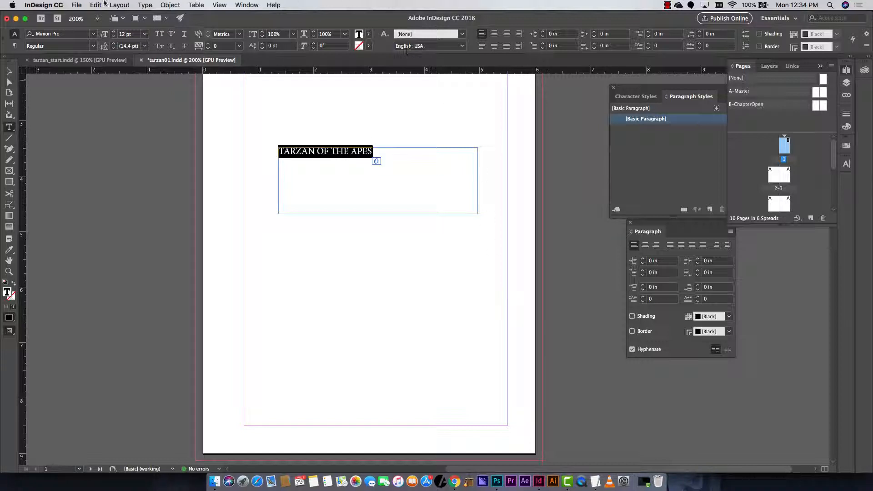
left_click(92, 36)
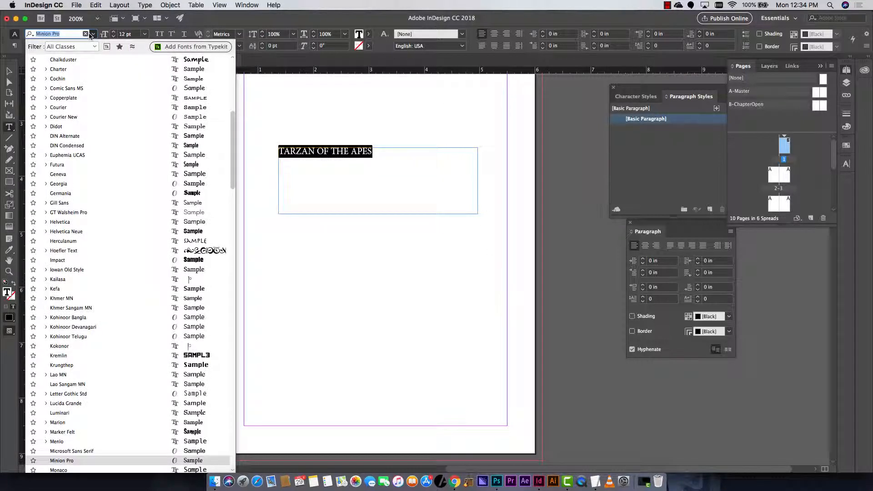
scroll(77, 62, "up", 10)
left_click(76, 69)
left_click(92, 46)
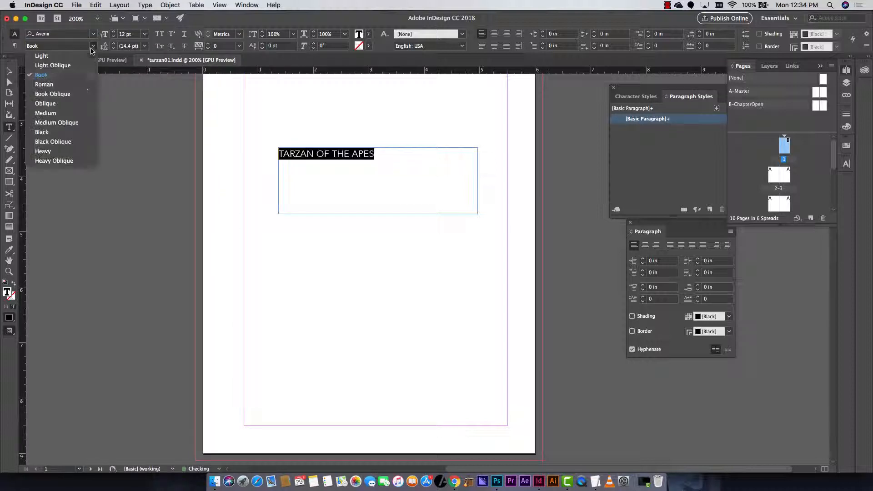
left_click(75, 133)
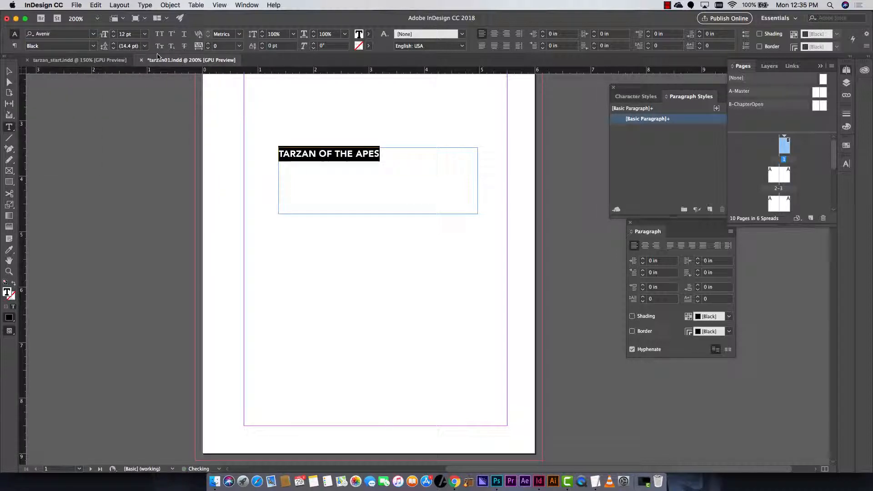
Set the title's font size to 23 pt
left_click(113, 37)
left_click(113, 37)
left_click(113, 37)
left_click(114, 36)
left_click(112, 32)
left_click(113, 32)
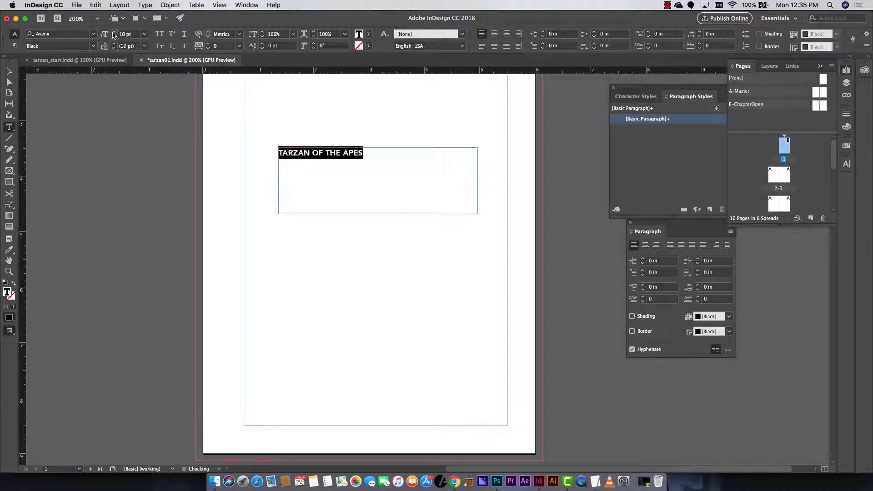
left_click(113, 32)
left_click(113, 32)
left_click(112, 32)
left_click(113, 32)
left_click(113, 31)
left_click(113, 31)
left_click(113, 32)
left_click(113, 33)
left_click(113, 32)
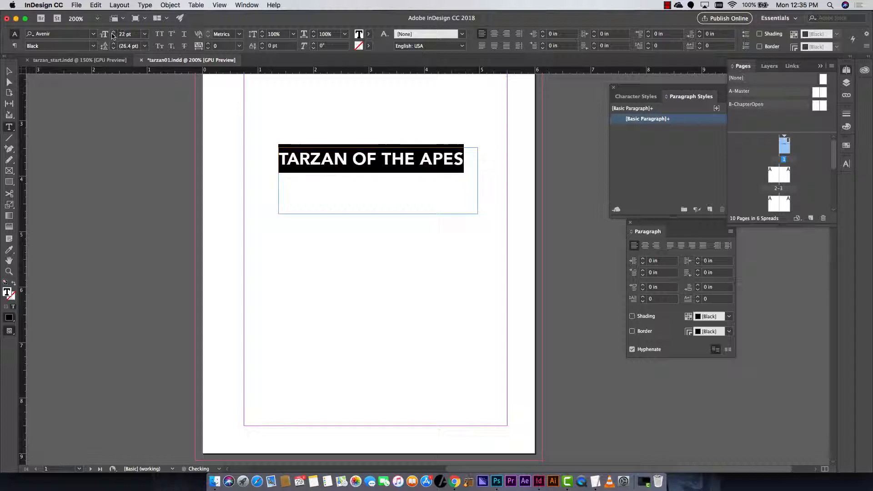
left_click(114, 32)
Widen the title's text frame to both side margins, 4.75 in wide, and centre-align the title in it
left_click(9, 72)
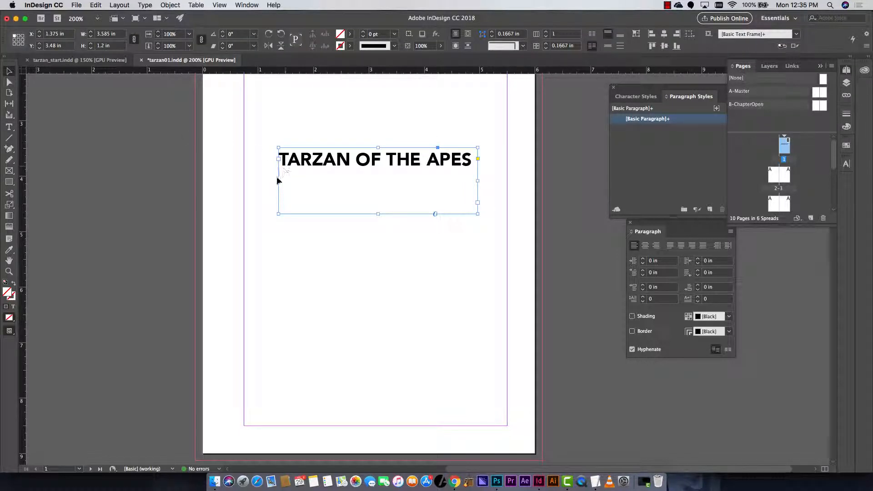
left_click_drag(279, 181, 244, 181)
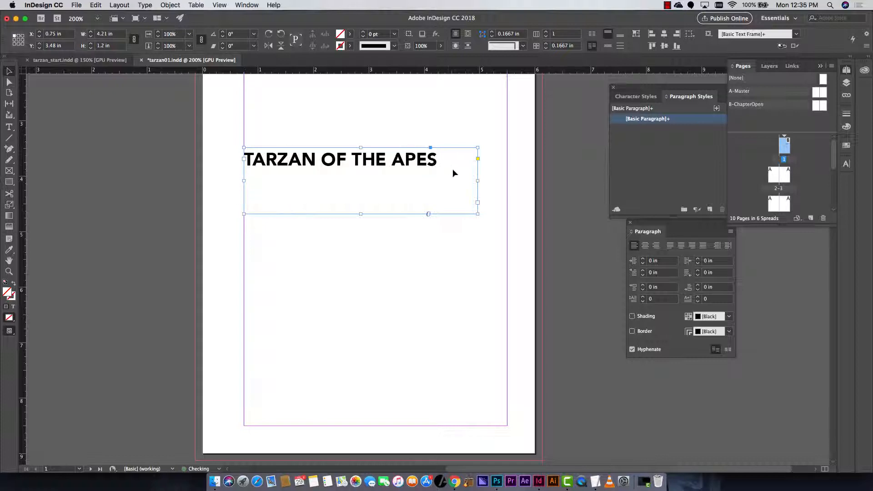
left_click_drag(477, 182, 506, 183)
double_click(434, 162)
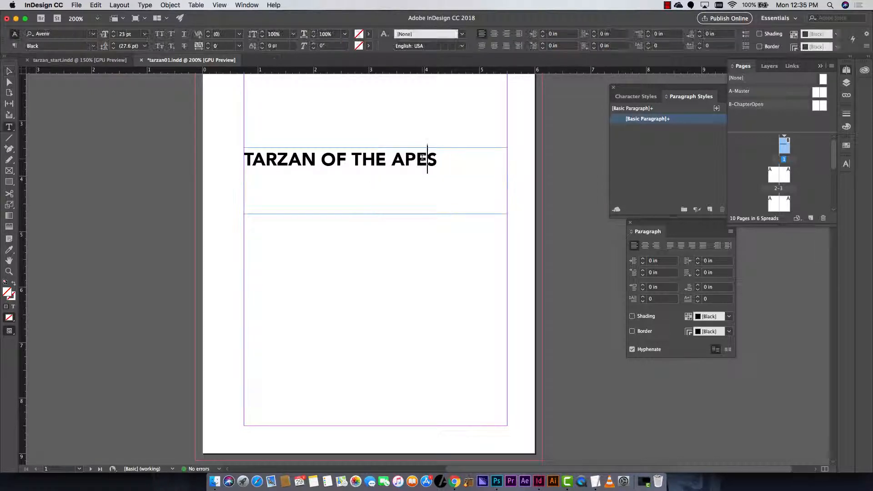
key("super+a")
left_click(495, 34)
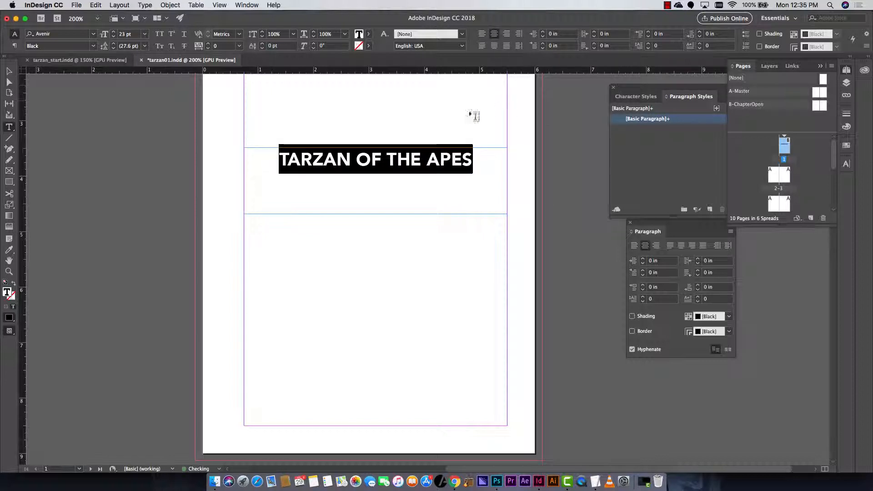
Lengthen the title's text frame to about 2.24 in high and fit the frame to its content
left_click(8, 71)
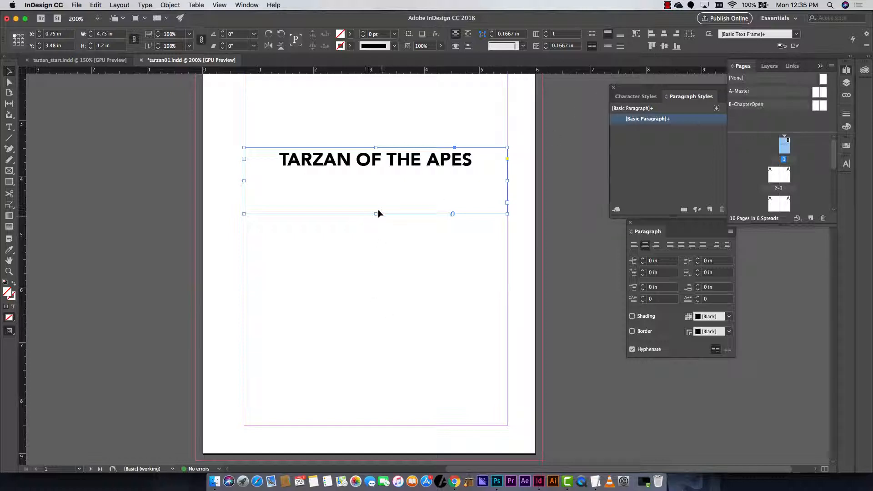
left_click_drag(378, 213, 384, 272)
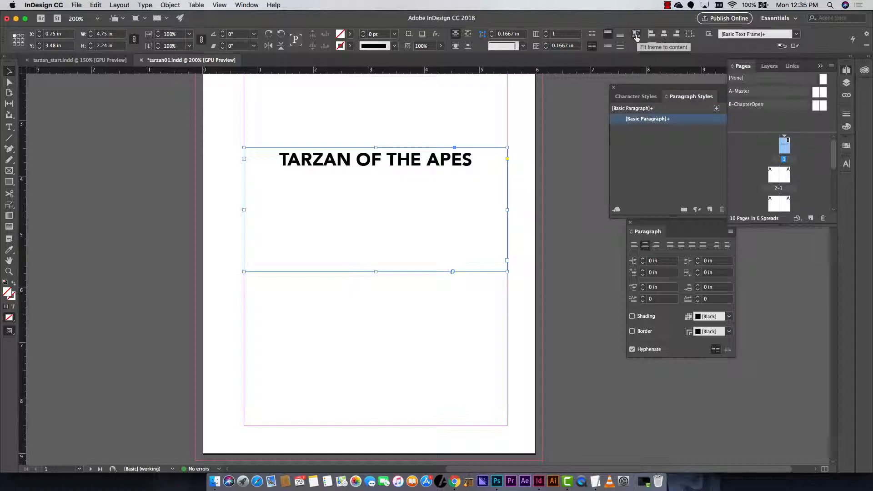
left_click(637, 35)
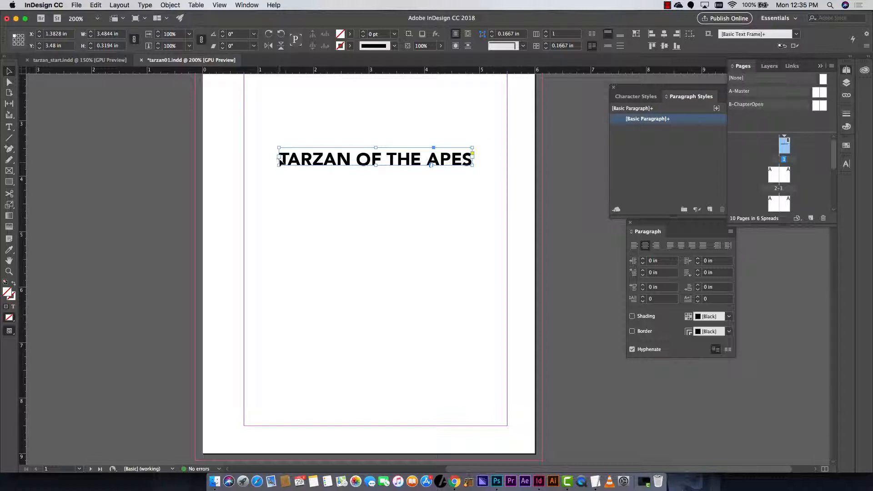
key("super+minus")
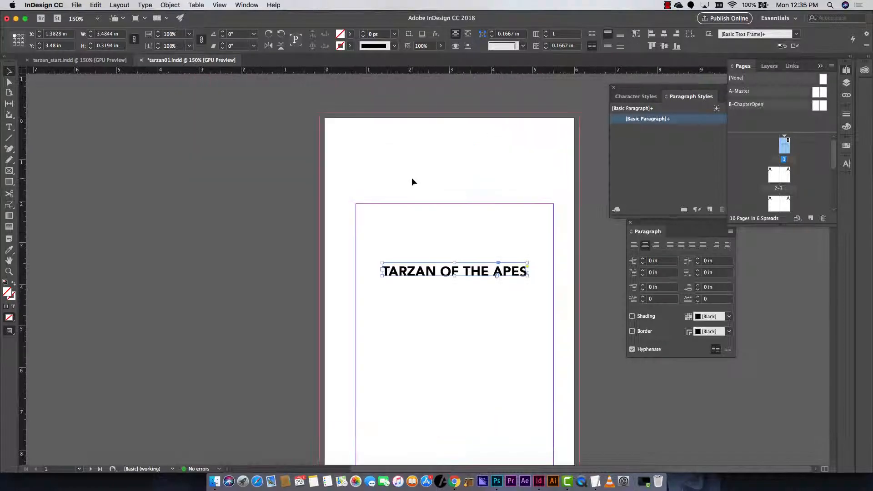
left_click_drag(380, 299, 381, 213)
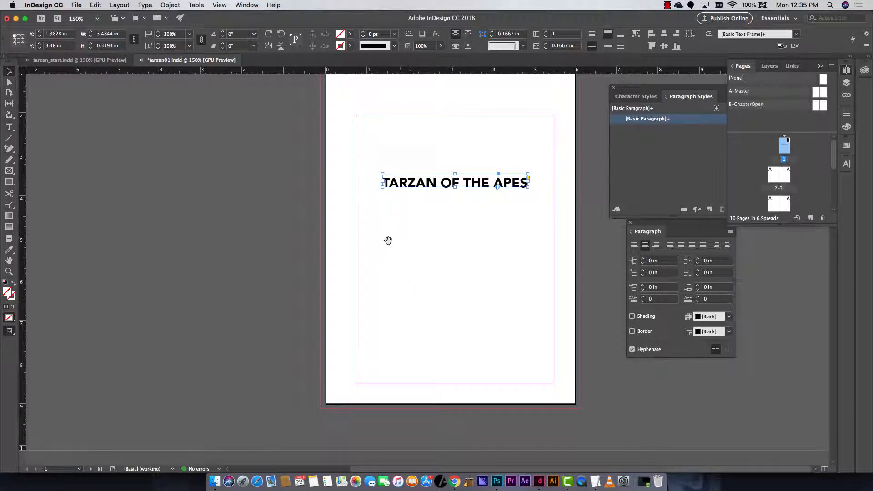
left_click_drag(400, 270, 398, 121)
left_click_drag(394, 254, 392, 73)
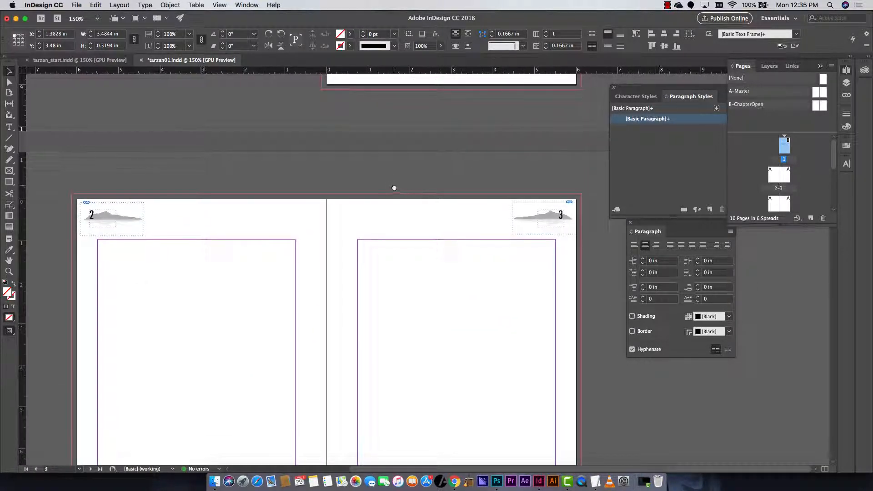
left_click_drag(394, 189, 377, 150)
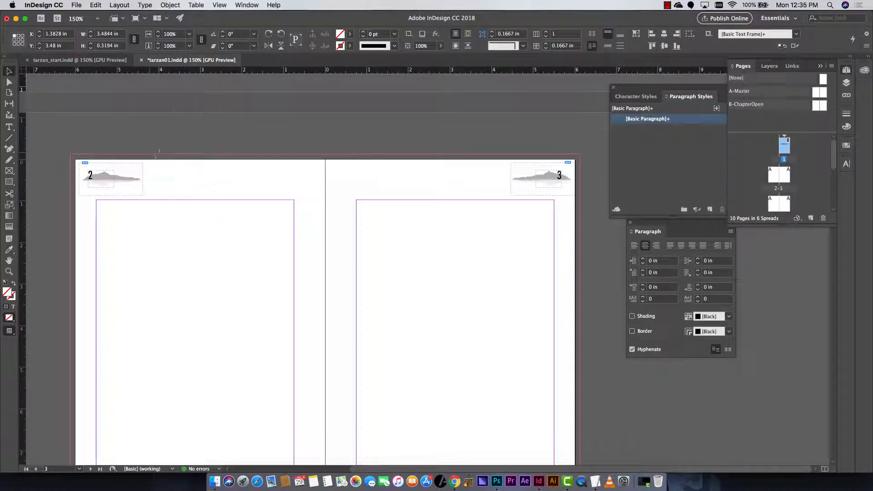
Switch to the tarzan_start document and lengthen the body text frame on page 6 to about 14.98 in high
left_click(105, 59)
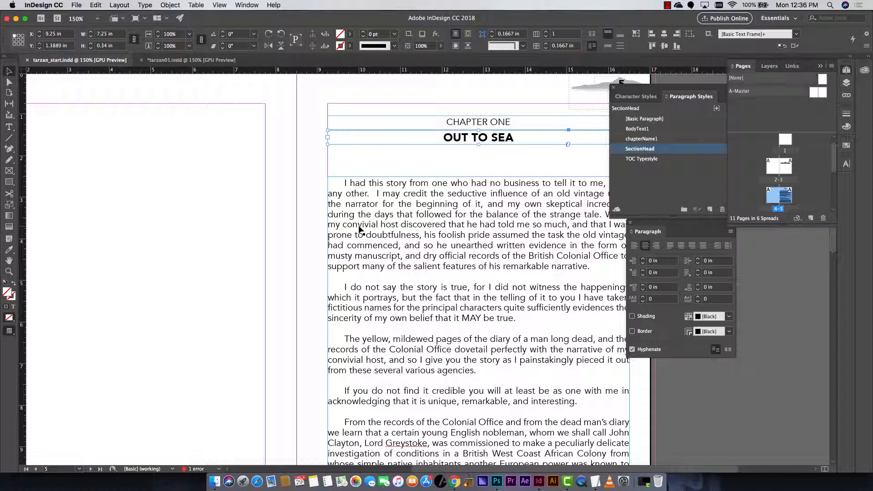
scroll(280, 337, "down", 15)
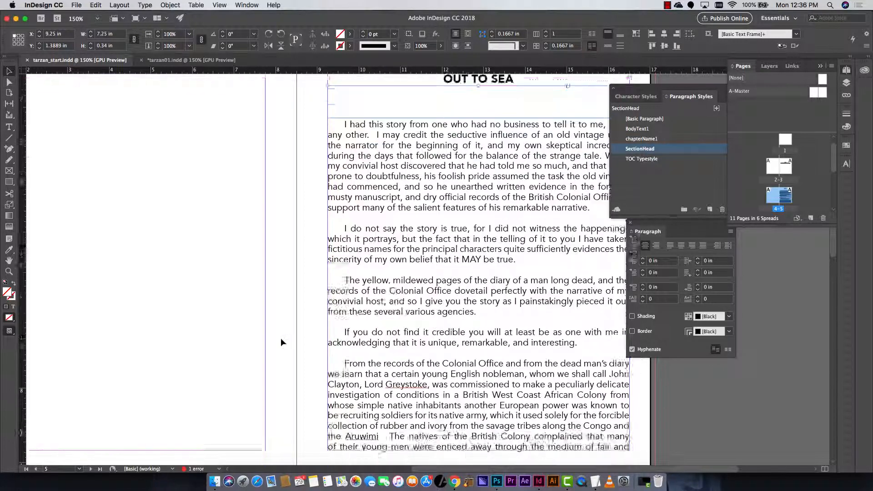
scroll(300, 309, "left", 5)
scroll(301, 309, "down", 2)
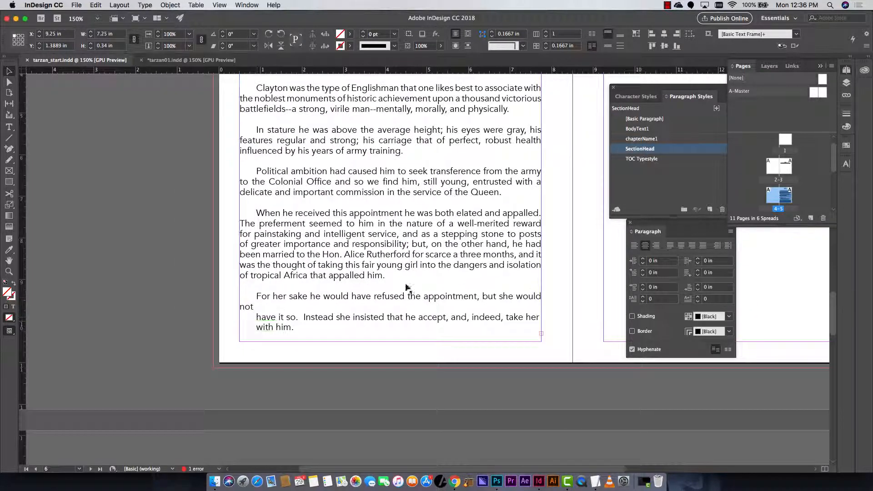
left_click(361, 342)
left_click_drag(389, 340, 431, 382)
scroll(438, 282, "up", 5)
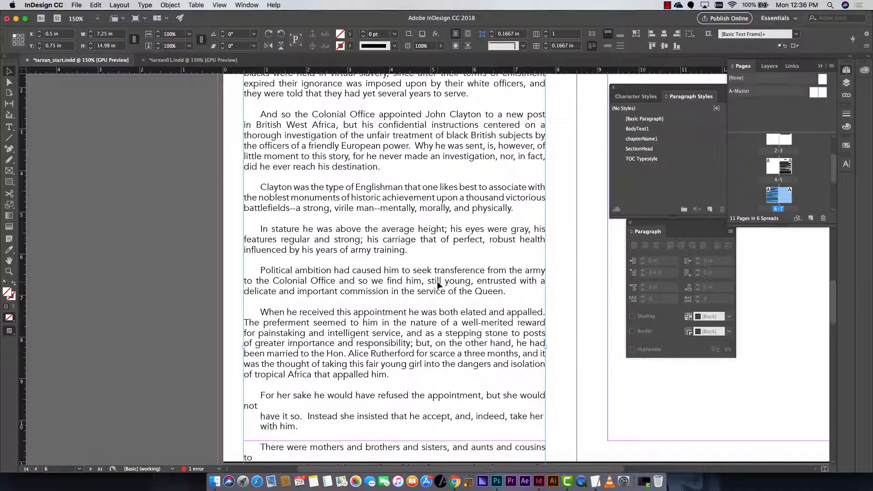
scroll(438, 284, "up", 4)
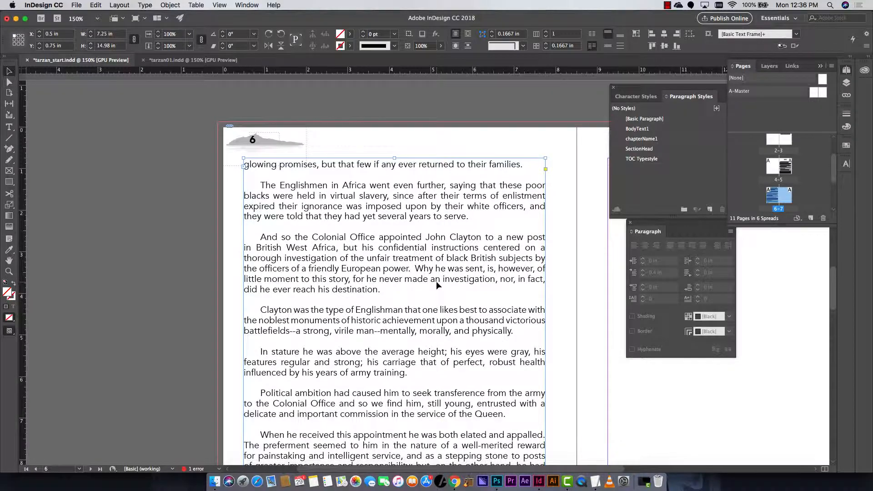
scroll(436, 285, "up", 3)
scroll(435, 282, "down", 7)
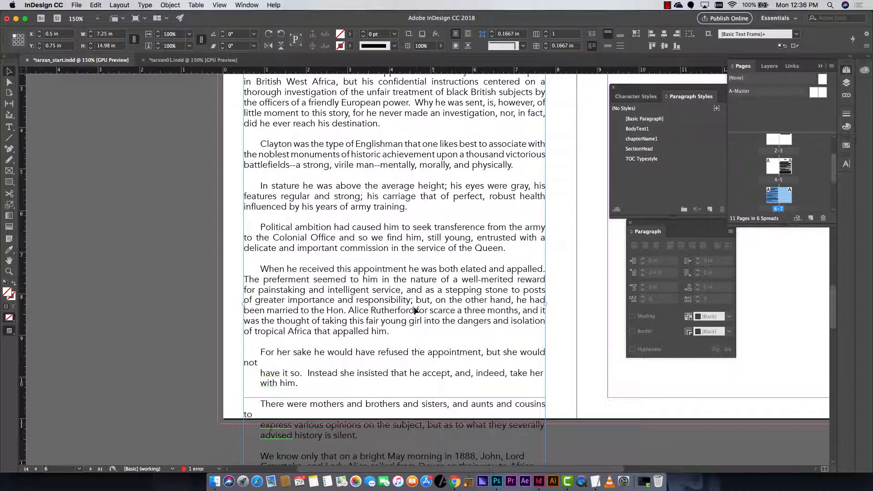
double_click(387, 334)
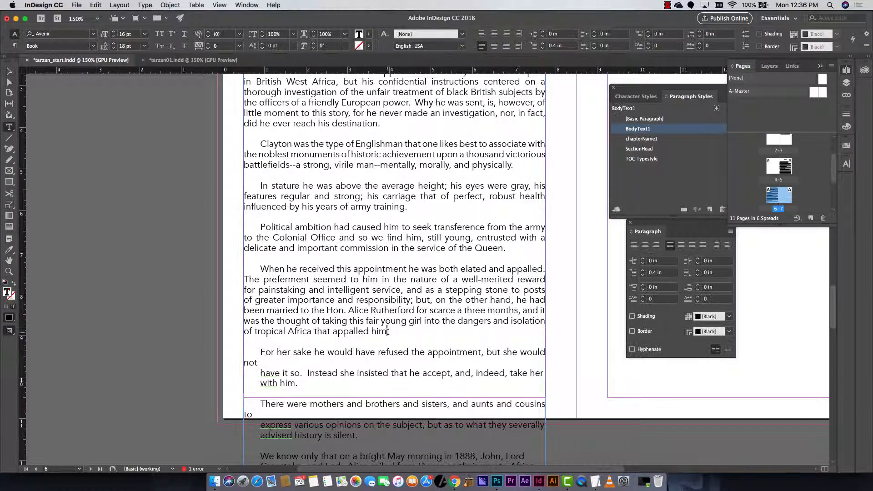
left_click_drag(388, 332, 650, 272)
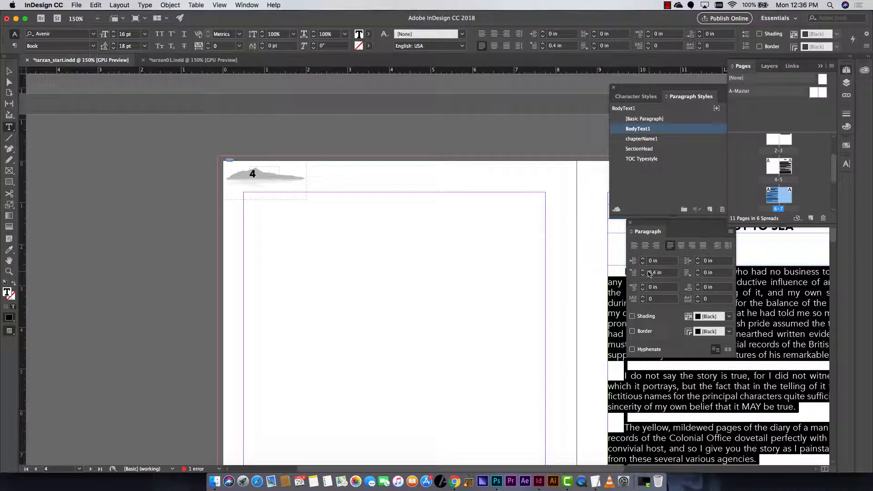
left_click(9, 71)
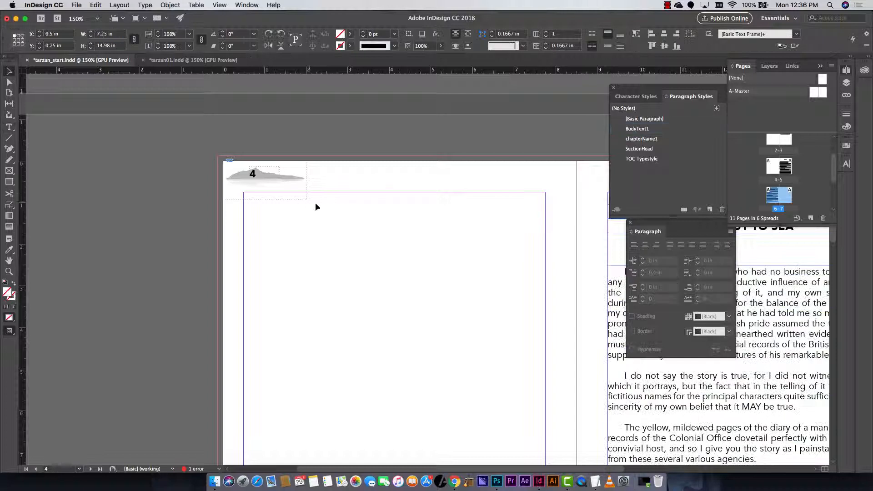
Select all of the chapter one body text starting on page 5, and switch to the tarzan01 document
left_click_drag(384, 223, 208, 212)
double_click(451, 262)
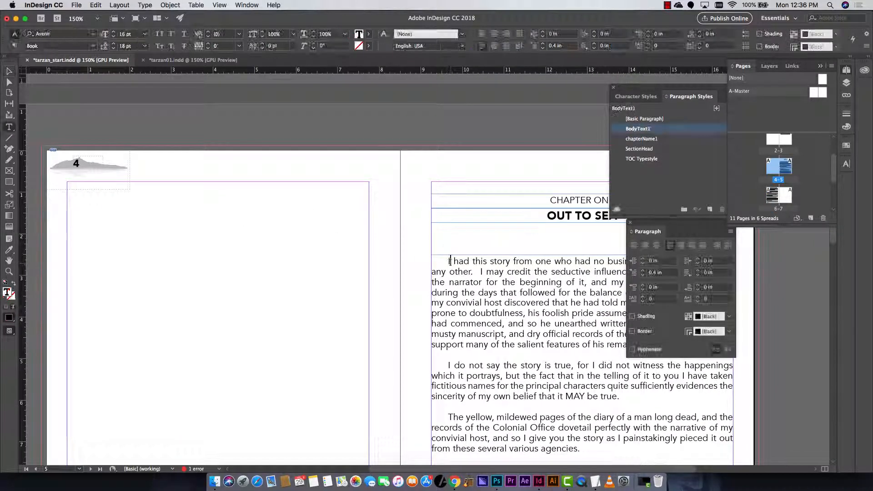
key("super+a")
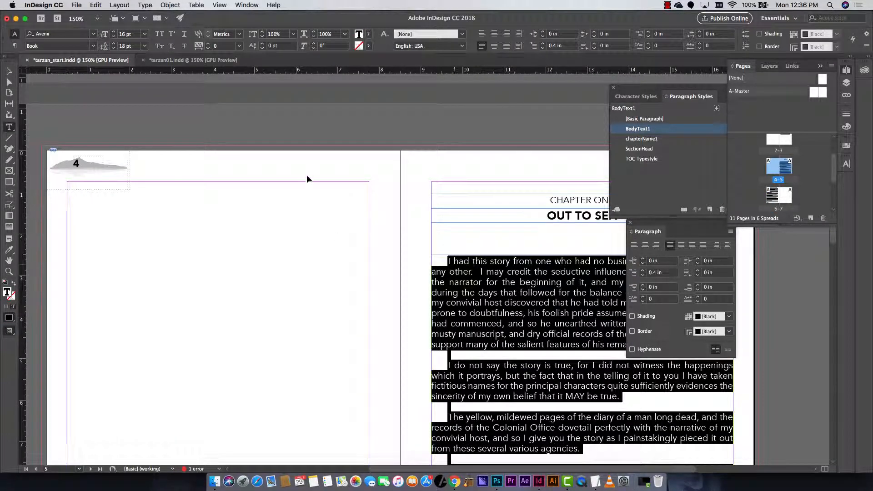
left_click(209, 60)
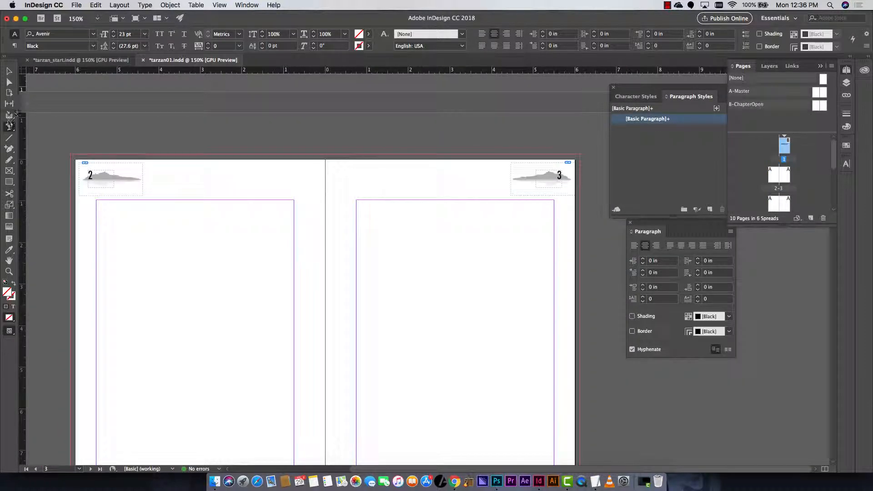
left_click(10, 127)
left_click_drag(359, 243, 556, 416)
scroll(540, 390, "down", 2)
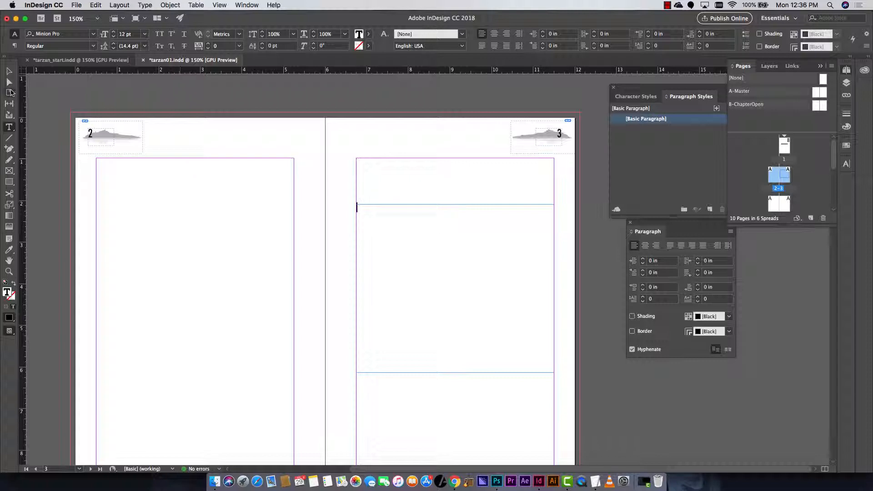
left_click(9, 71)
left_click(425, 165)
Apply the B-ChapterOpen master to page 5
scroll(471, 281, "down", 10)
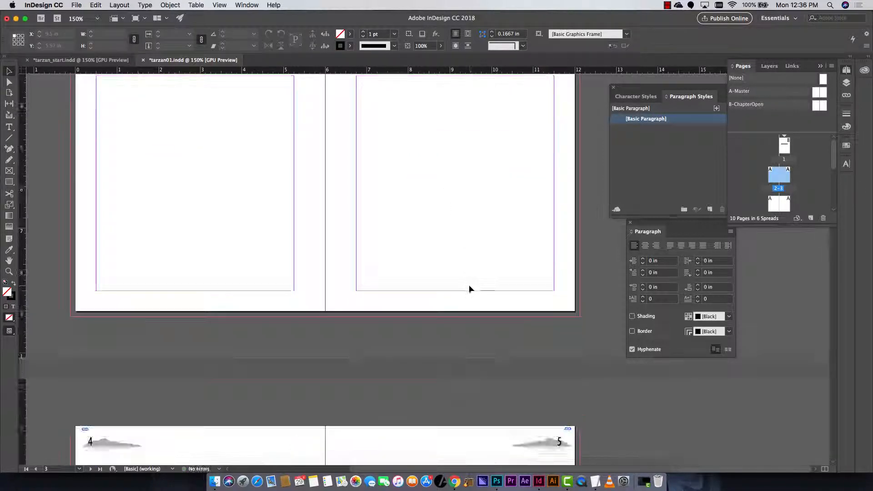
scroll(468, 285, "up", 15)
scroll(474, 289, "down", 5)
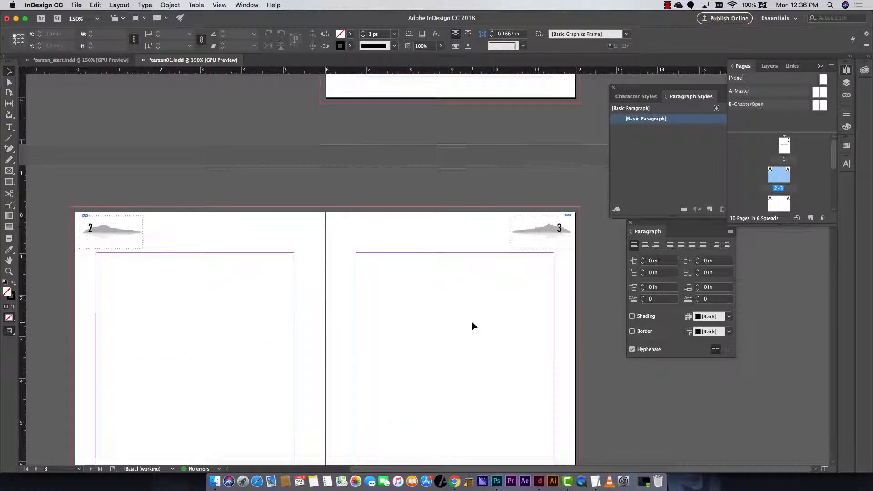
scroll(473, 326, "down", 20)
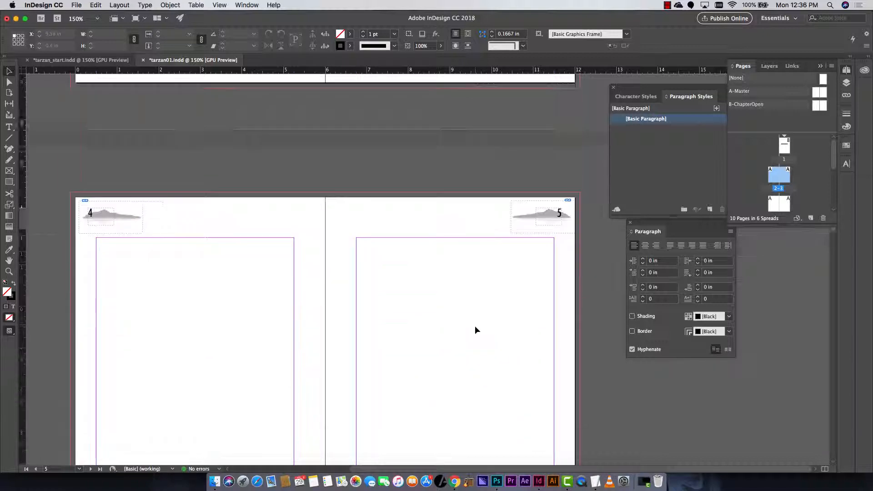
scroll(475, 325, "down", 2)
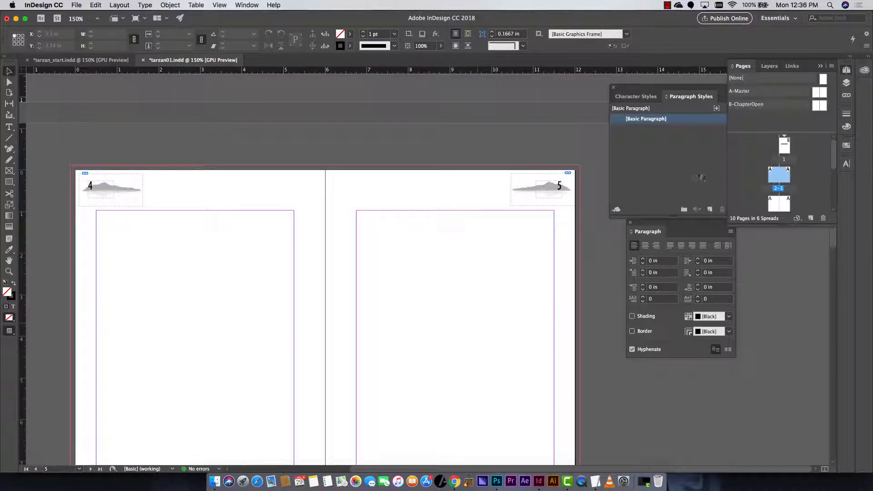
scroll(794, 197, "down", 2)
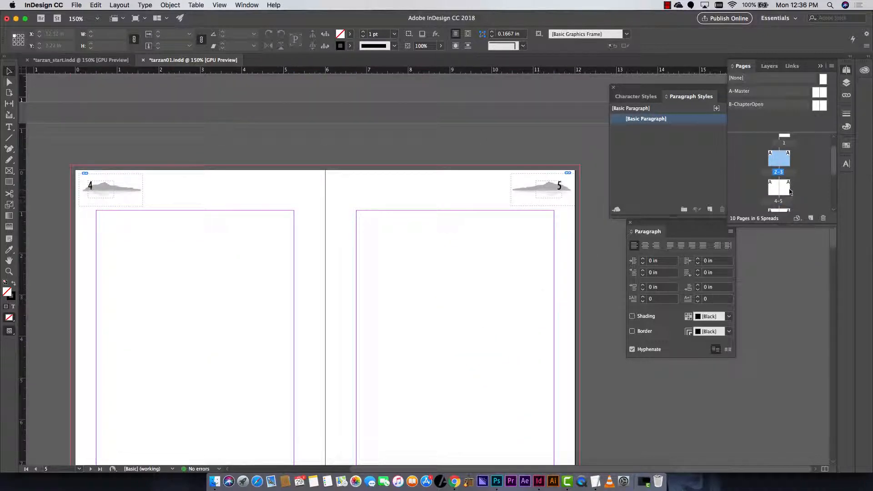
left_click(789, 193)
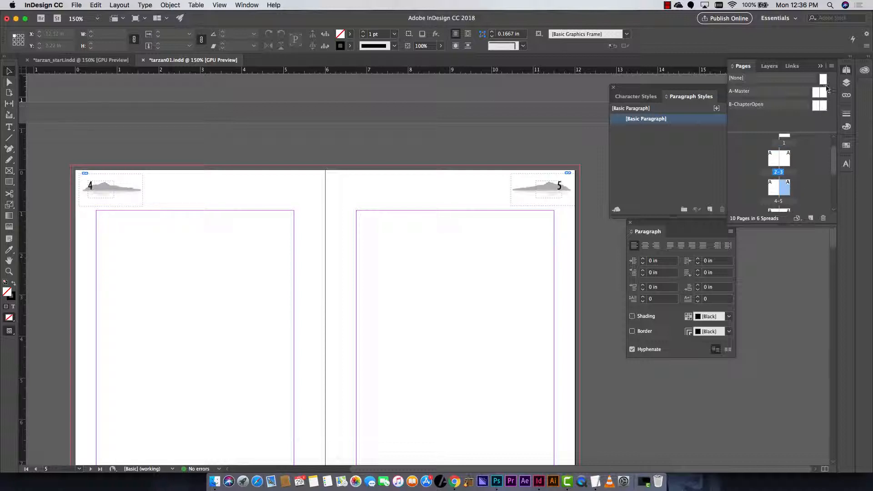
left_click(833, 69)
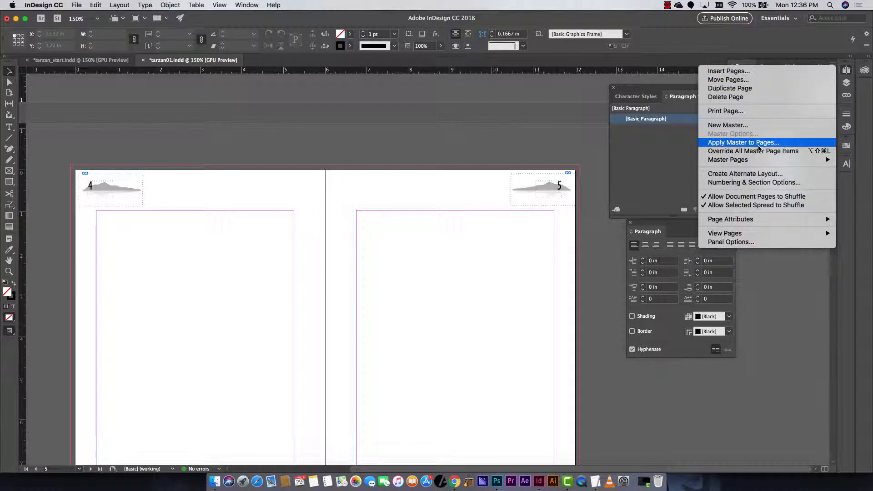
left_click(741, 142)
left_click(436, 241)
left_click(427, 275)
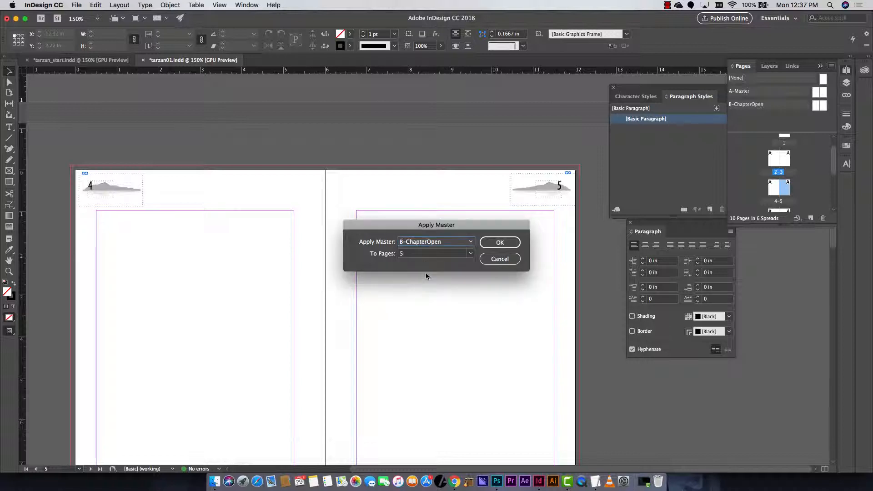
left_click(484, 245)
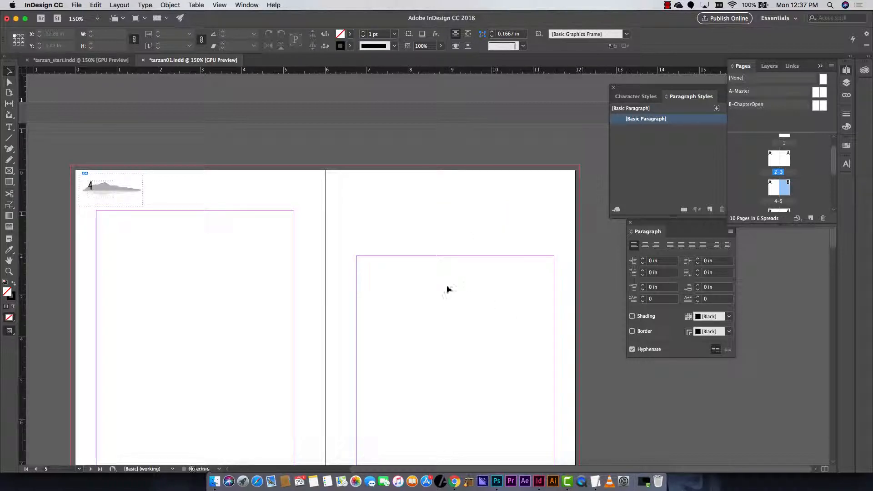
Draw a text frame about 4.75 × 0.78 in at page 5's upper margin and enter the chapter title OUT TO SEA
left_click(9, 127)
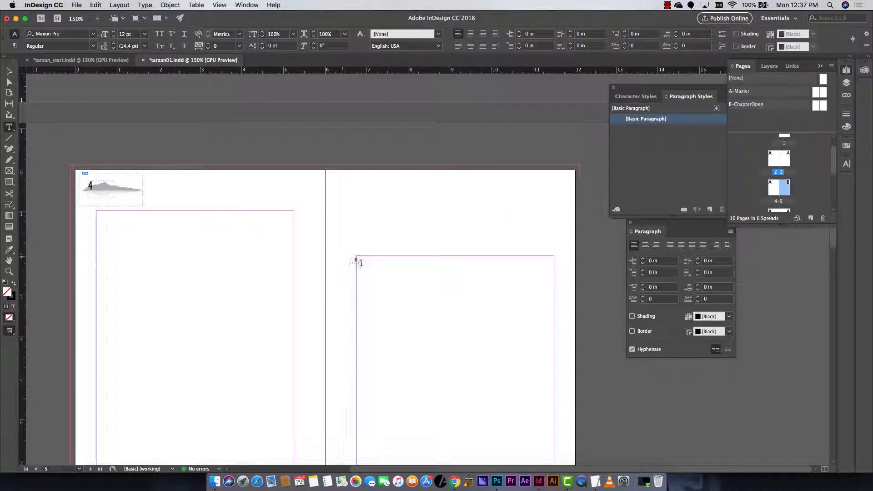
left_click_drag(364, 262, 556, 288)
scroll(505, 342, "down", 5)
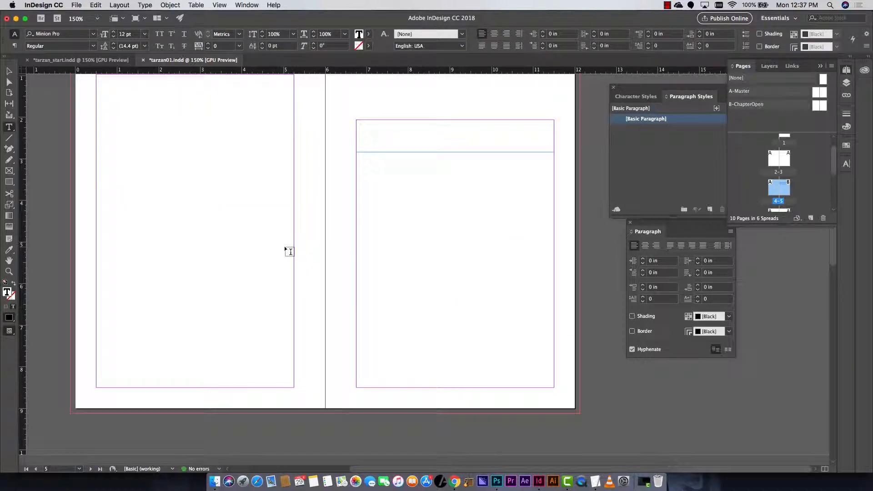
left_click(80, 60)
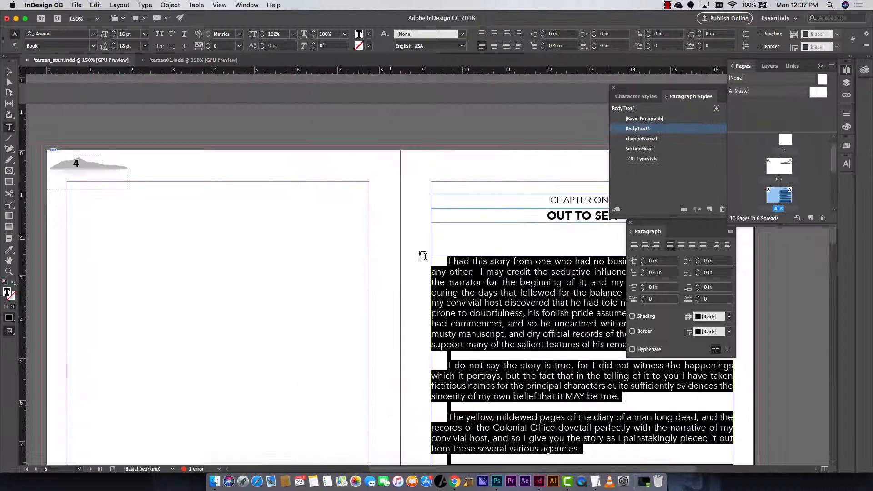
left_click(193, 60)
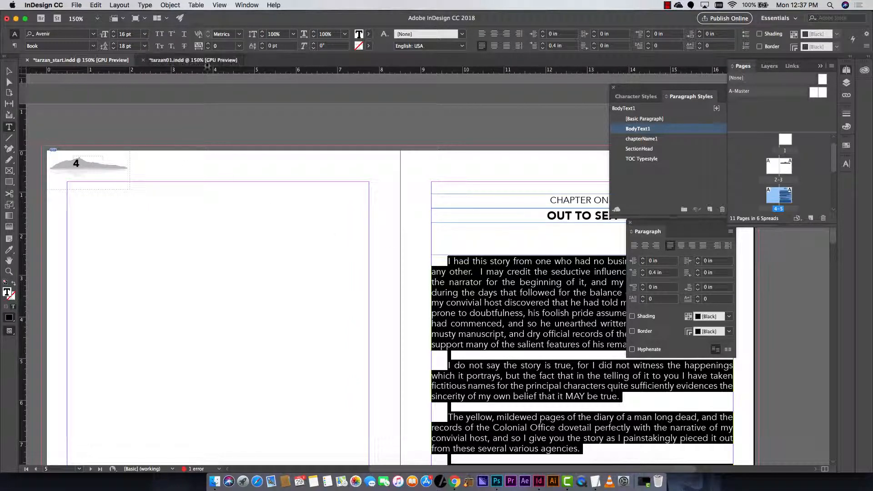
left_click(450, 149)
type("OUT TO SESA")
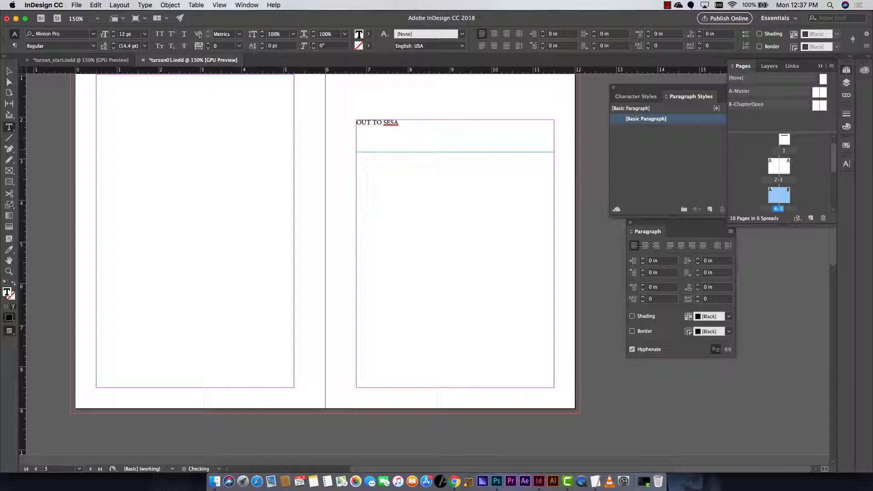
key("BackSpace")
Draw a text frame about 4.75 × 5.18 in below the chapter title, down to the lower margin, and place TarzanoftheApes.txt in it
left_click(9, 71)
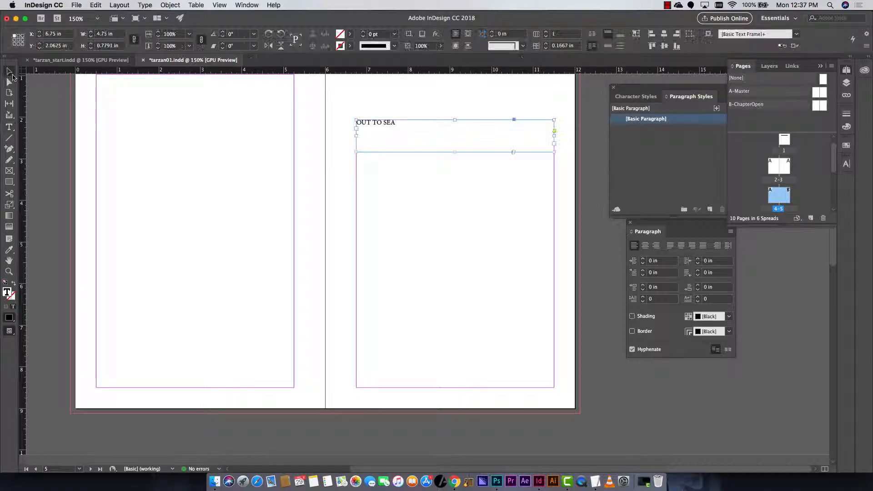
left_click(9, 127)
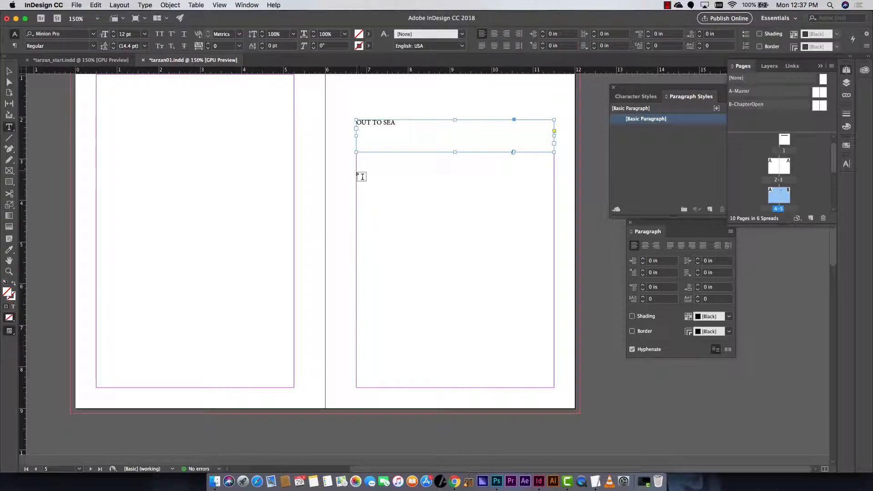
left_click_drag(358, 172, 554, 387)
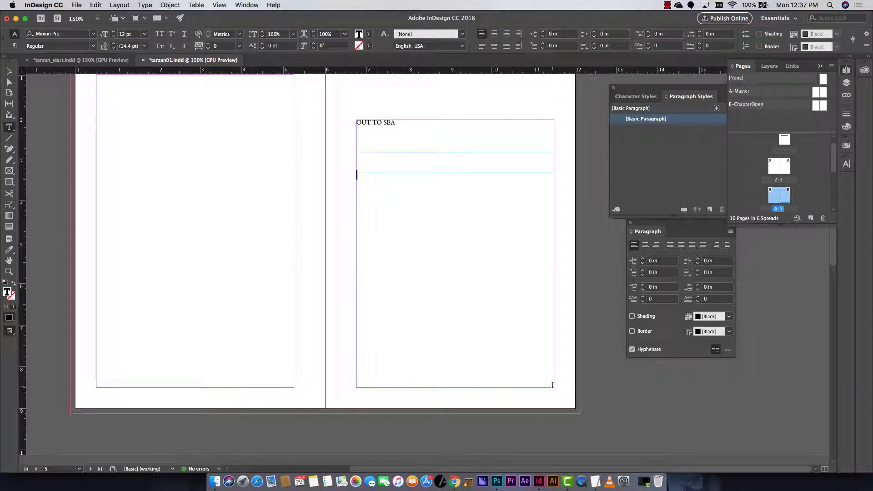
key("super+d")
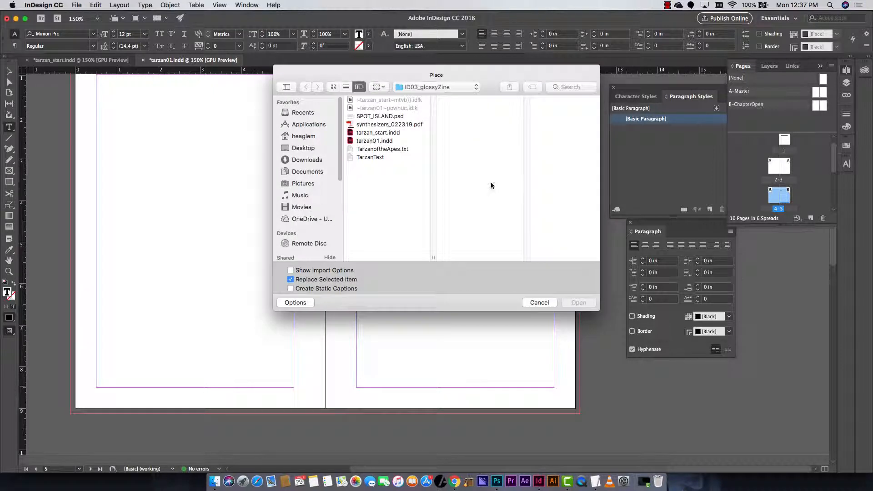
left_click(394, 151)
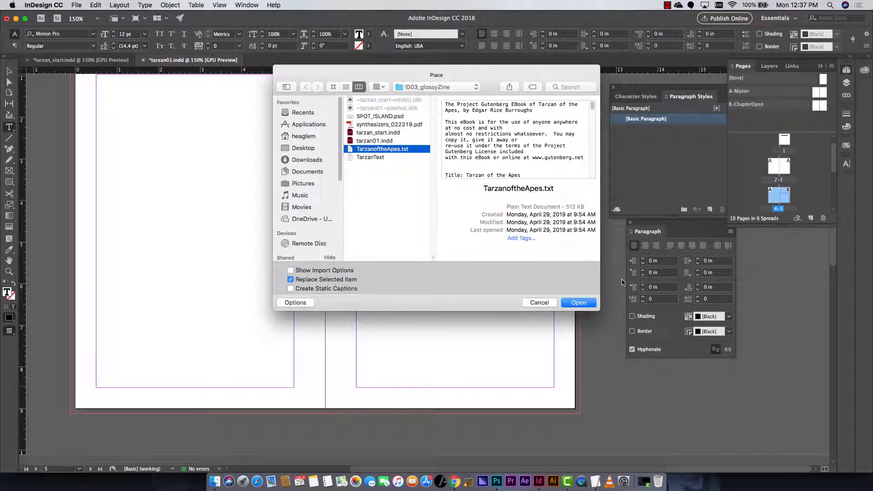
left_click(580, 302)
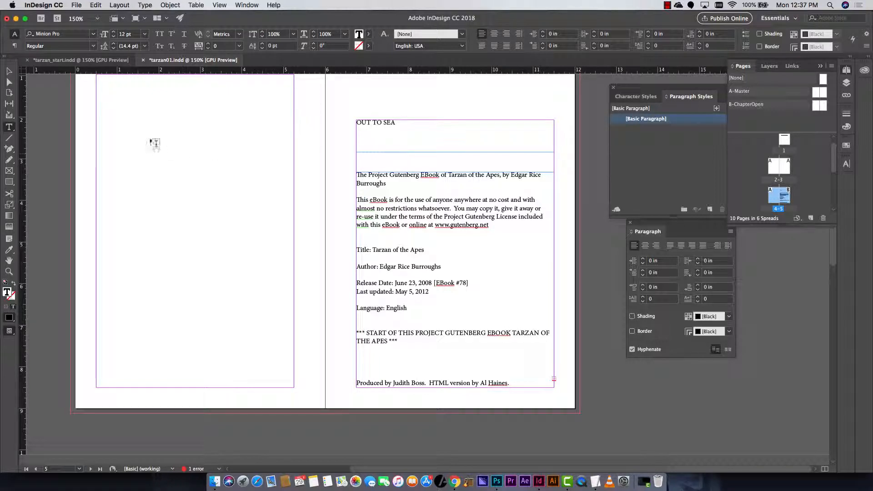
Thread the overset text from page 5 onto page 6 and extend the new frame up to the upper margin, 7.525 in high
left_click(9, 71)
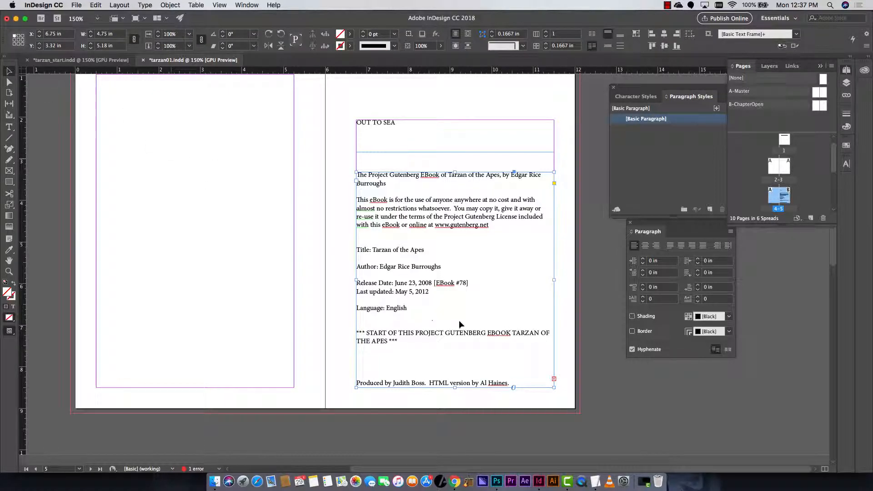
left_click(554, 379)
scroll(478, 351, "down", 10)
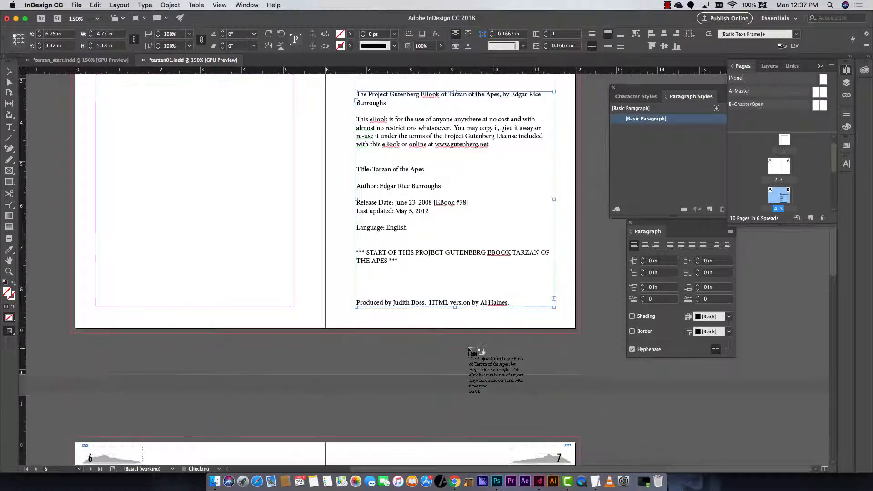
left_click(143, 125)
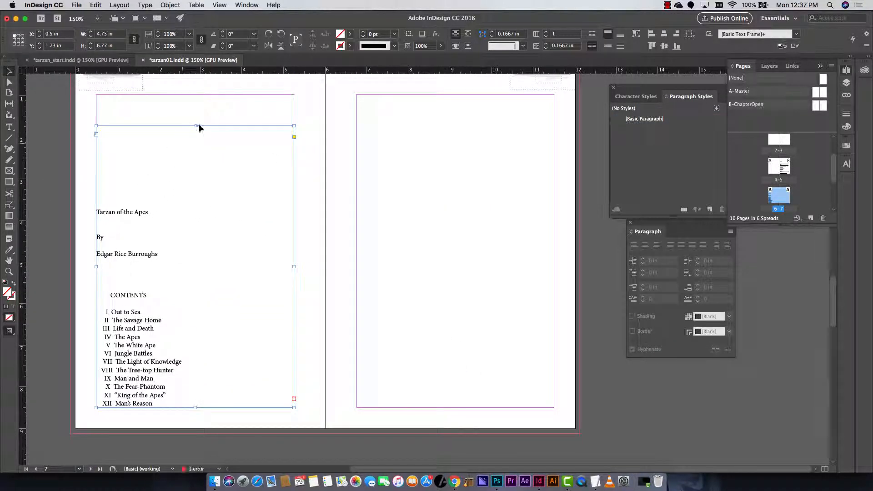
left_click_drag(197, 125, 195, 94)
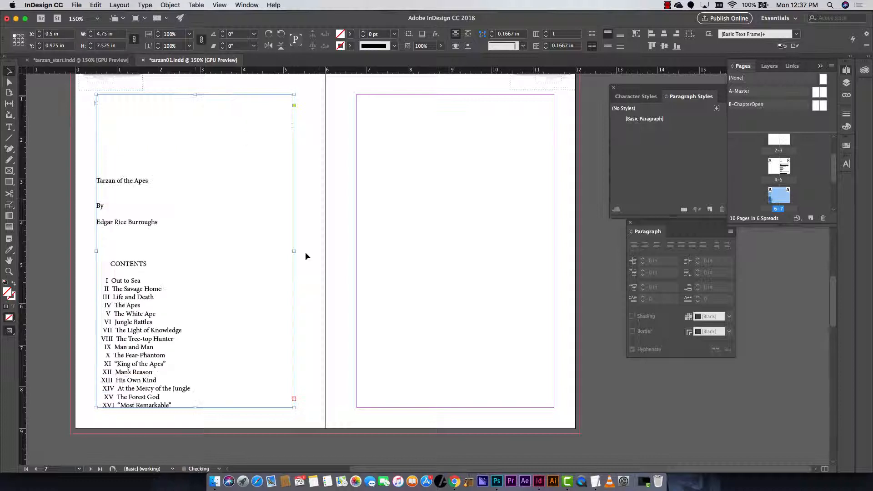
Continue the threaded text onto page 7 and extend its frame up near the upper margin, about 7.47 in high
left_click(294, 399)
left_click(370, 186)
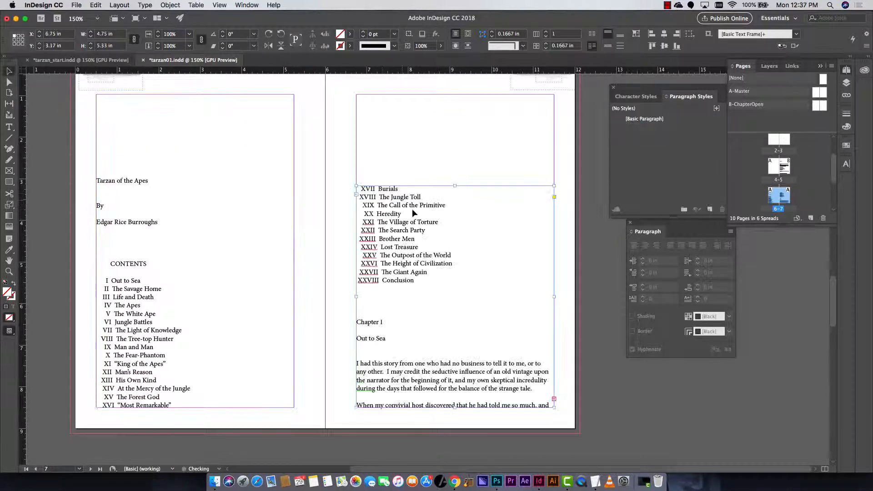
left_click_drag(455, 186, 455, 96)
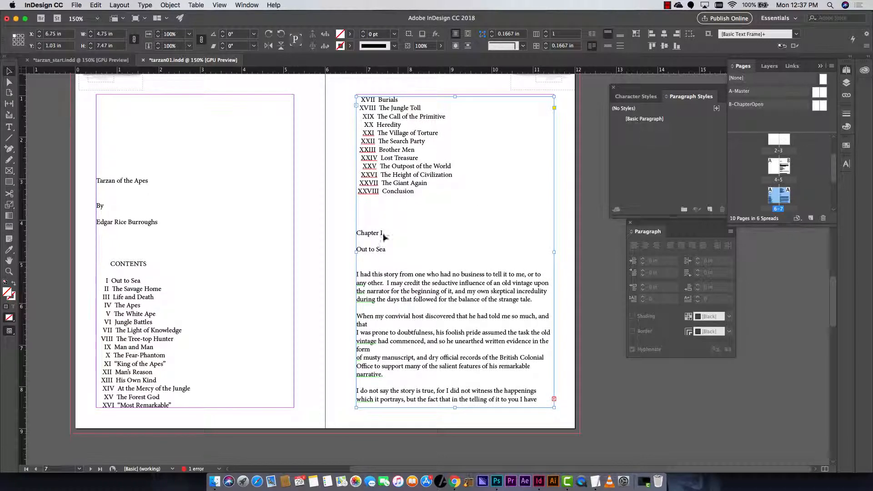
Thread page 7's overset text onto page 8 in a frame about 4.75 × 7.28 in reaching the lower margin
scroll(386, 348, "down", 5)
scroll(383, 356, "down", 3)
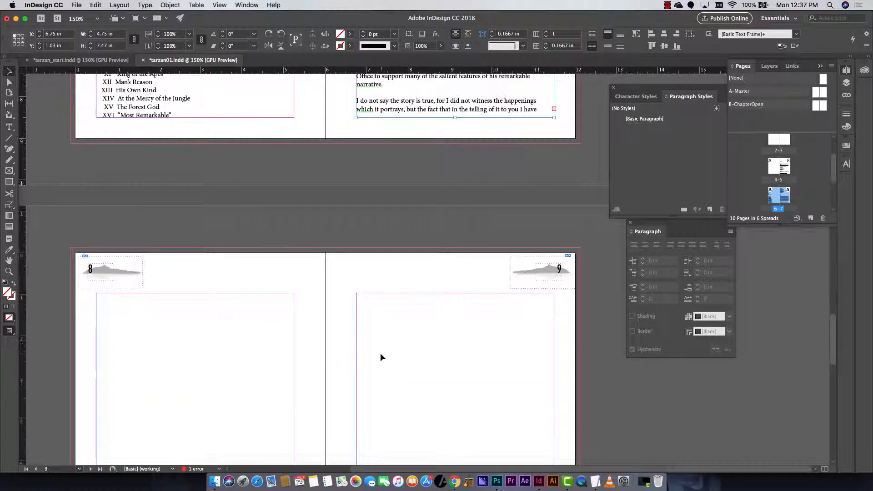
scroll(394, 250, "up", 6)
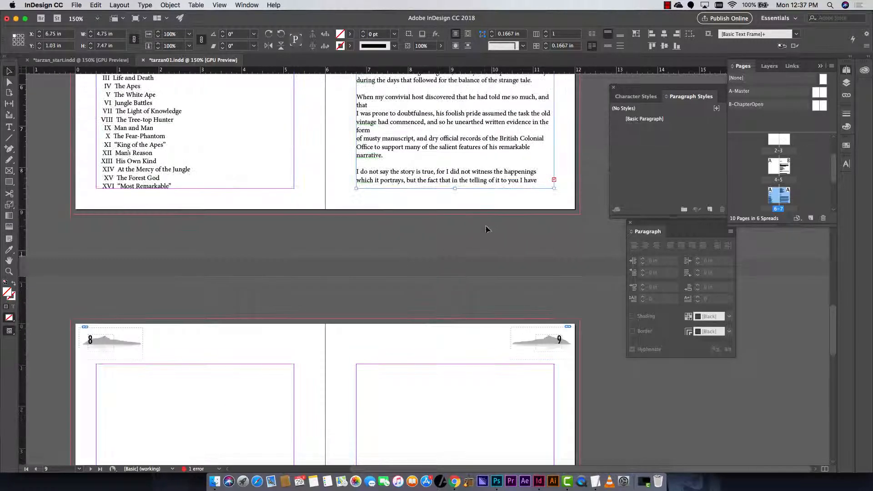
left_click(554, 180)
left_click(194, 375)
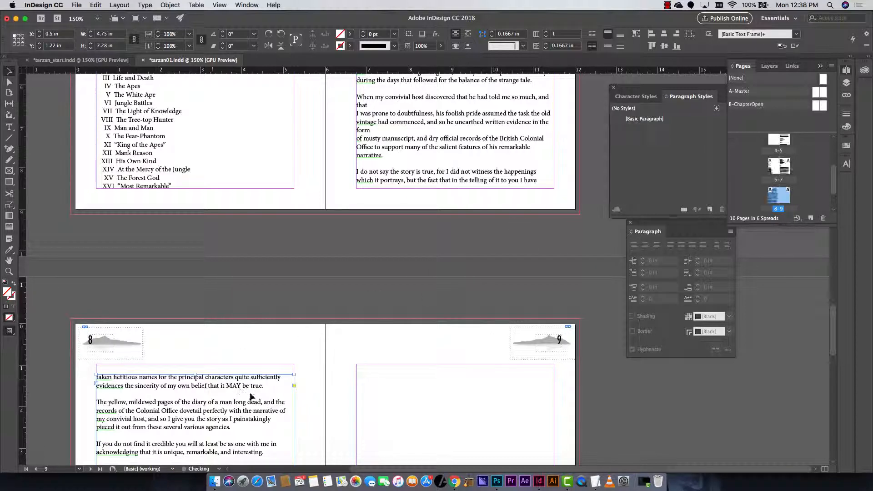
scroll(250, 394, "down", 10)
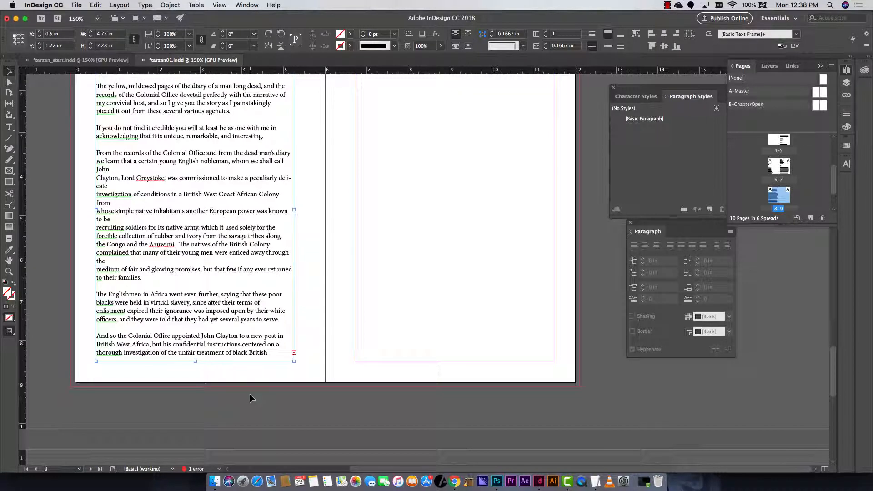
scroll(250, 394, "up", 3)
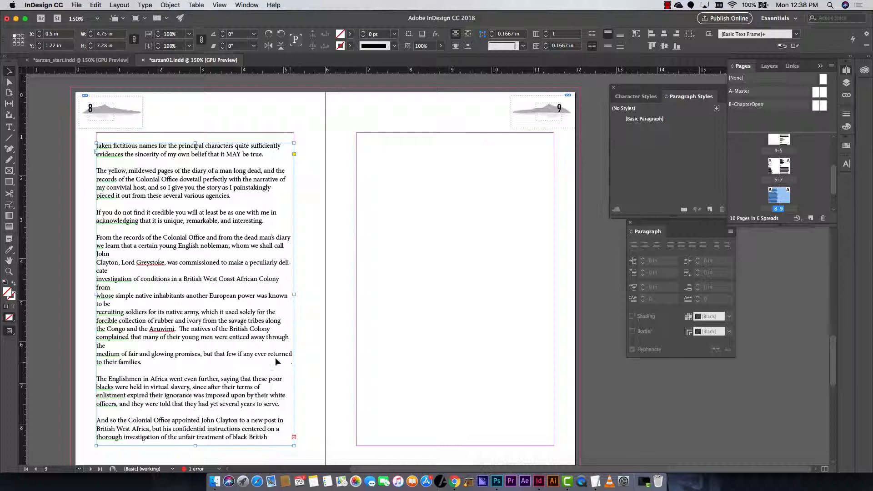
Delete the Project Gutenberg front matter and contents list from the threaded story so page 5 begins at "Chapter I"
scroll(300, 356, "up", 10)
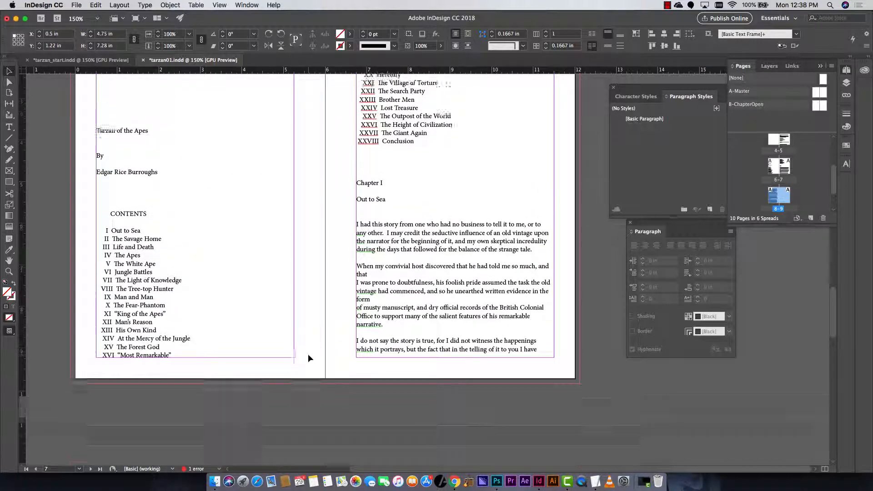
scroll(307, 354, "up", 10)
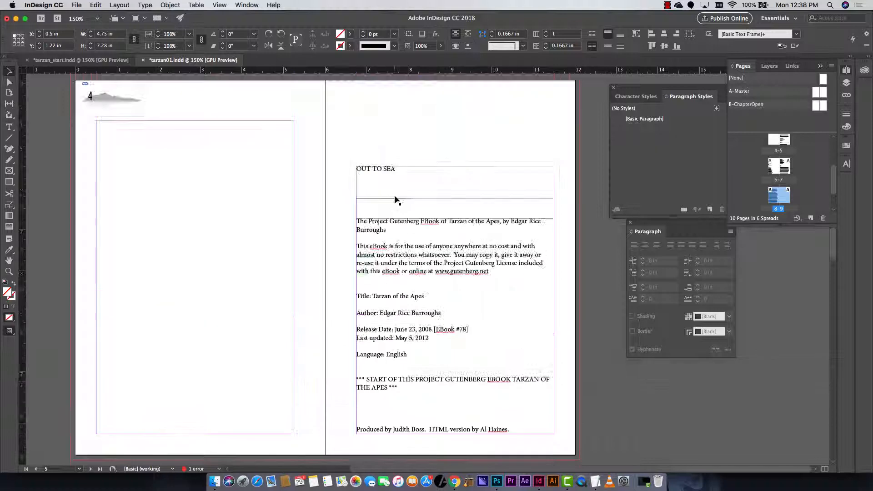
double_click(394, 221)
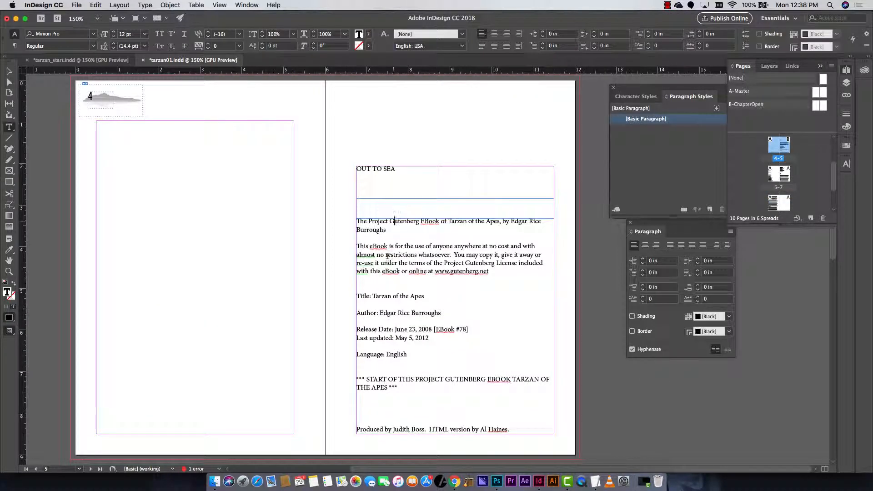
left_click_drag(357, 221, 434, 423)
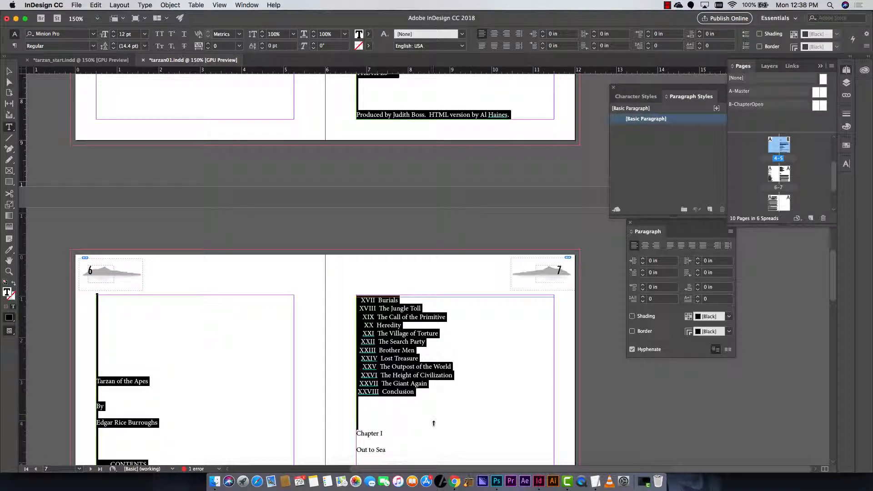
key("BackSpace")
scroll(435, 426, "up", 3)
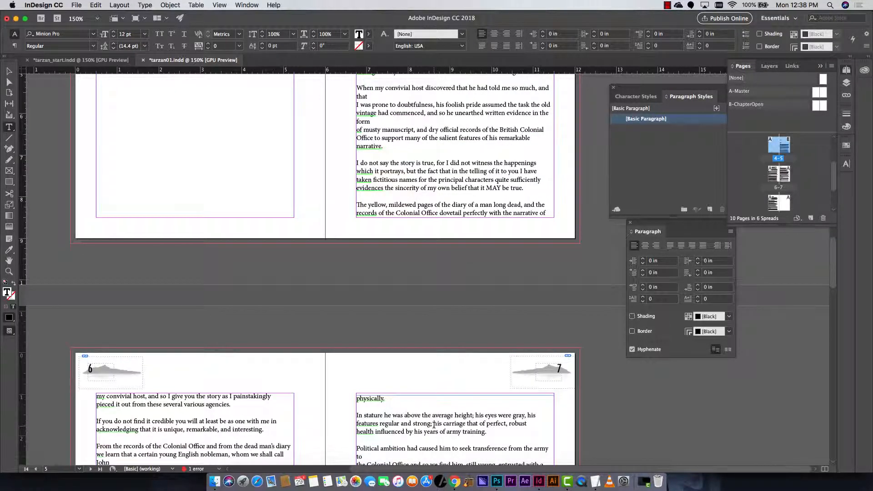
scroll(453, 417, "up", 7)
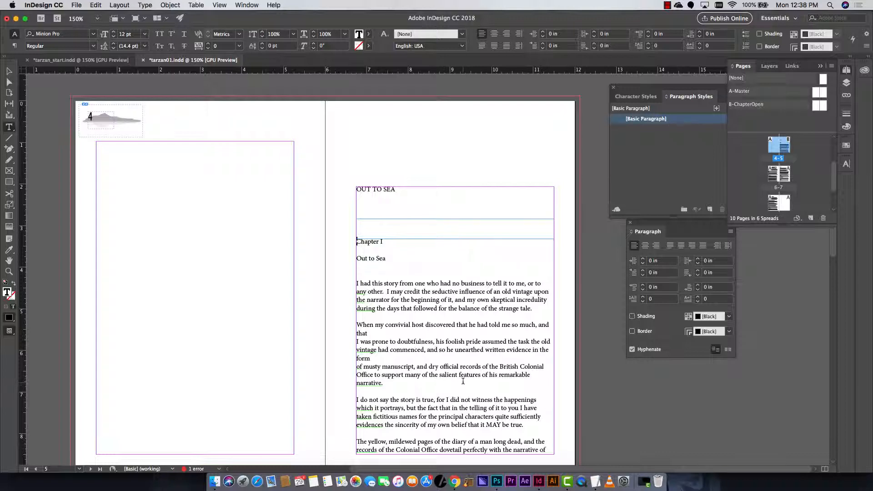
scroll(463, 381, "down", 1)
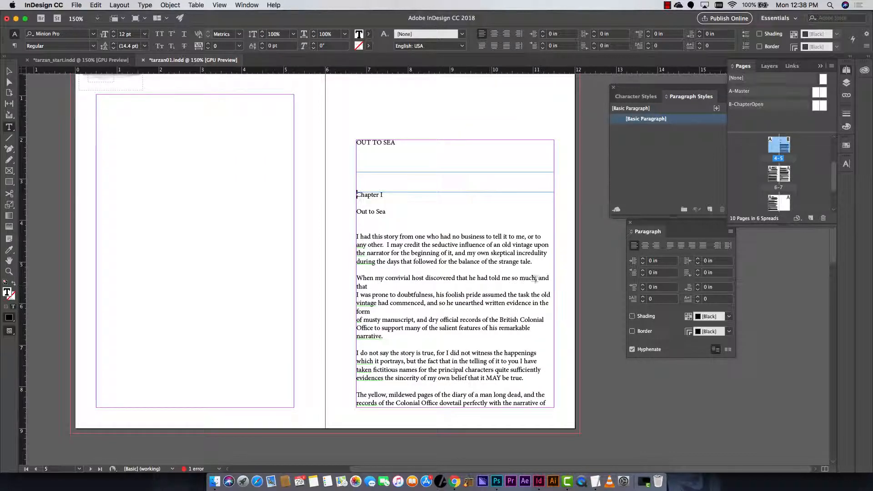
Select the entire threaded story and increase its font size to 15 pt
key("super+a")
key("super+c")
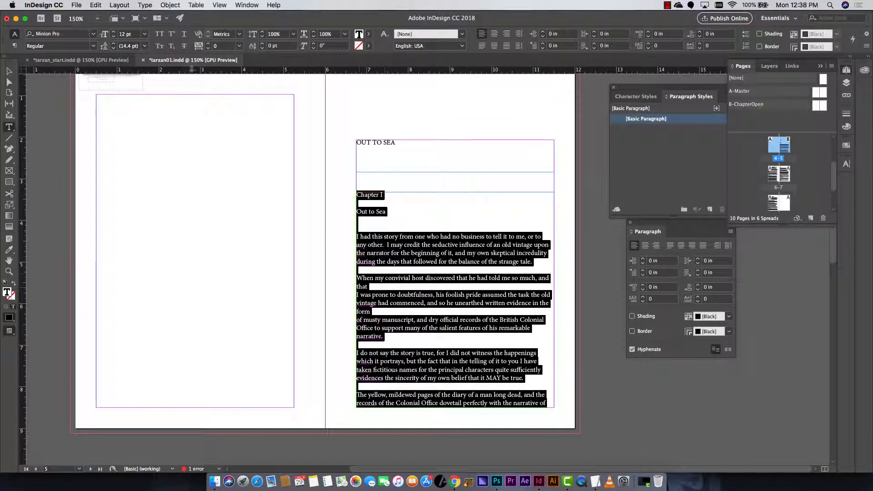
left_click(114, 32)
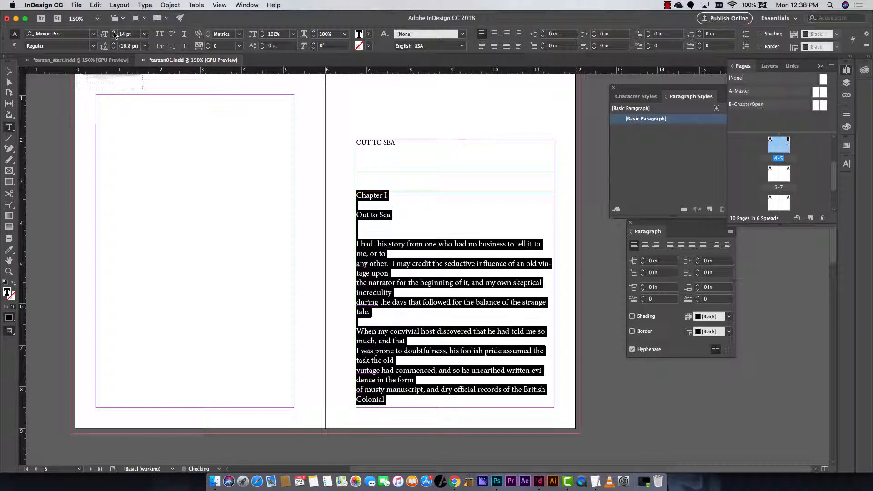
left_click(114, 32)
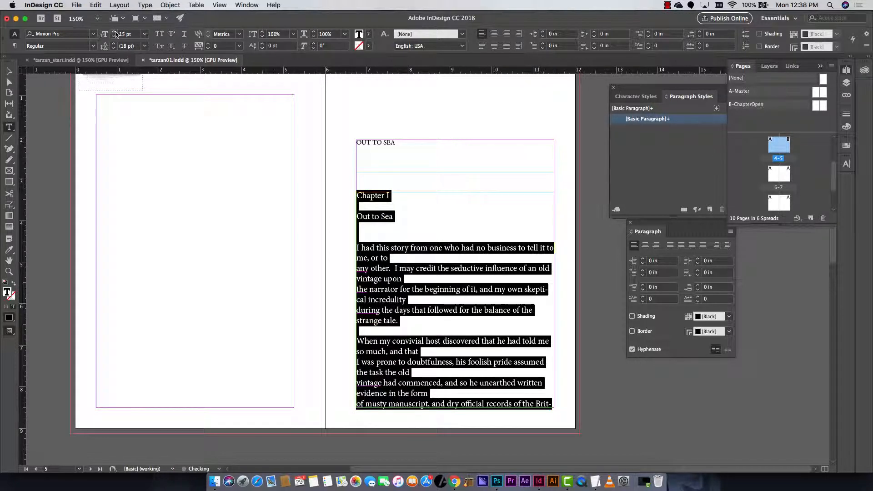
Replace the selected story in tarzan01 with the BodyText1-styled chapter text copied from tarzan_start.indd
left_click(81, 60)
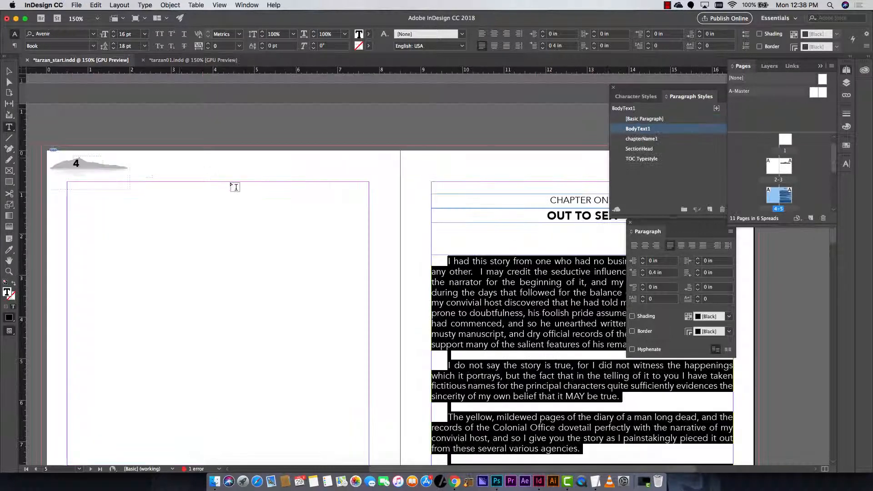
scroll(389, 241, "down", 1)
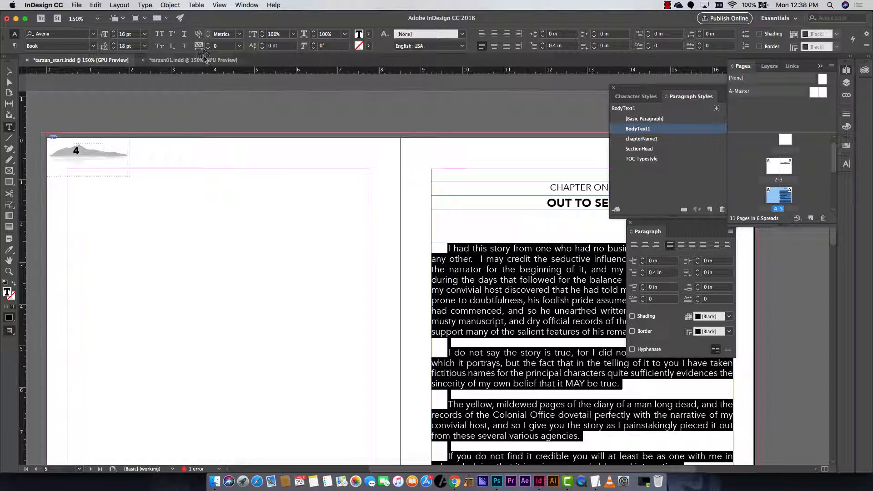
left_click(193, 60)
key("super+v")
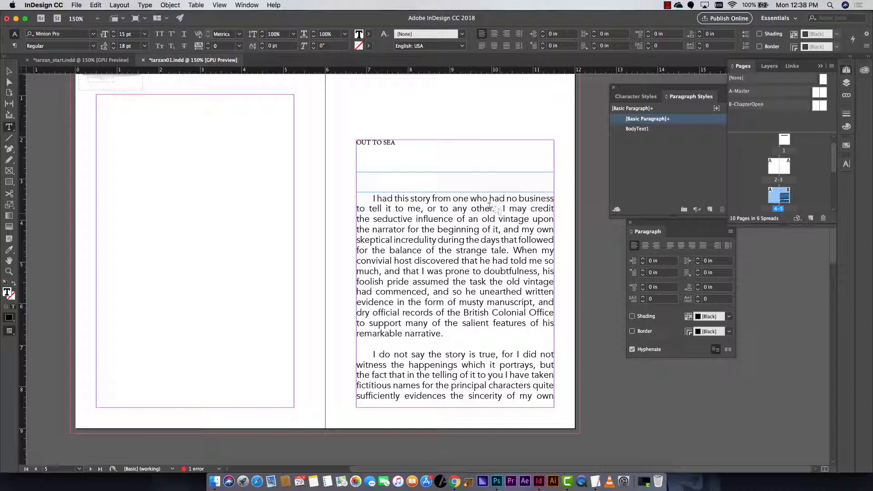
Try the Impact font on the whole story, and return the text to Avenir
left_click(492, 206)
key("super+a")
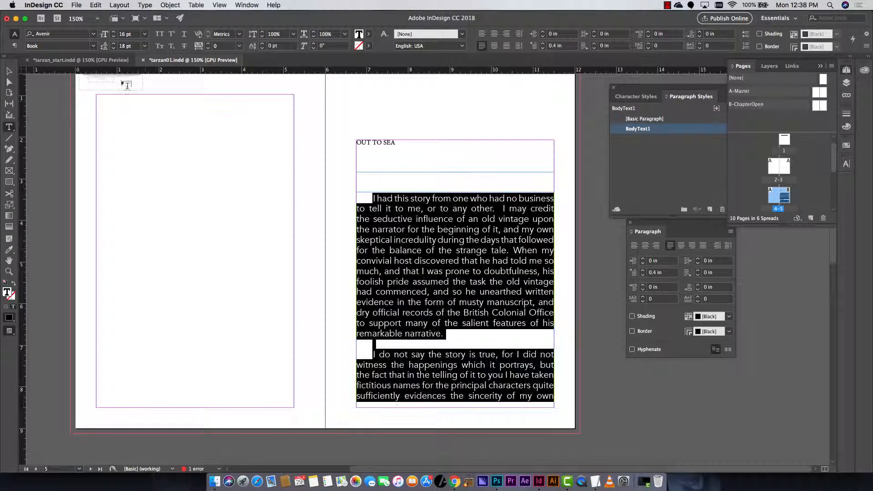
left_click(94, 34)
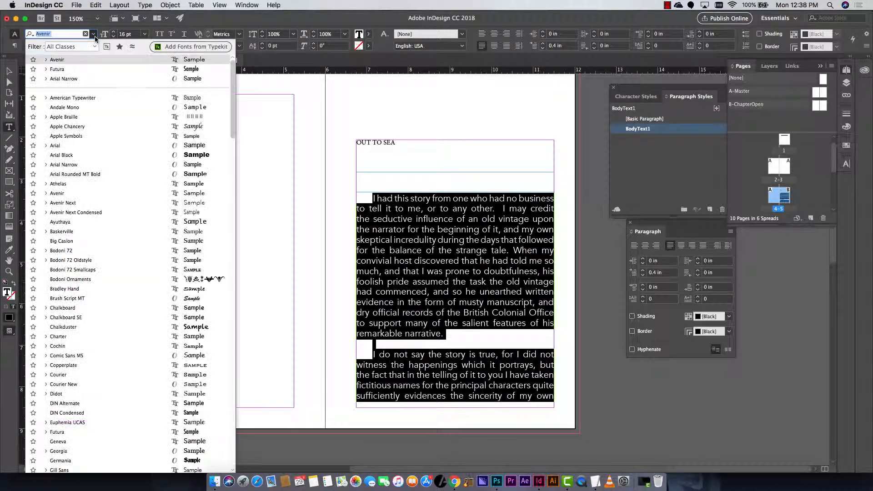
scroll(91, 241, "down", 5)
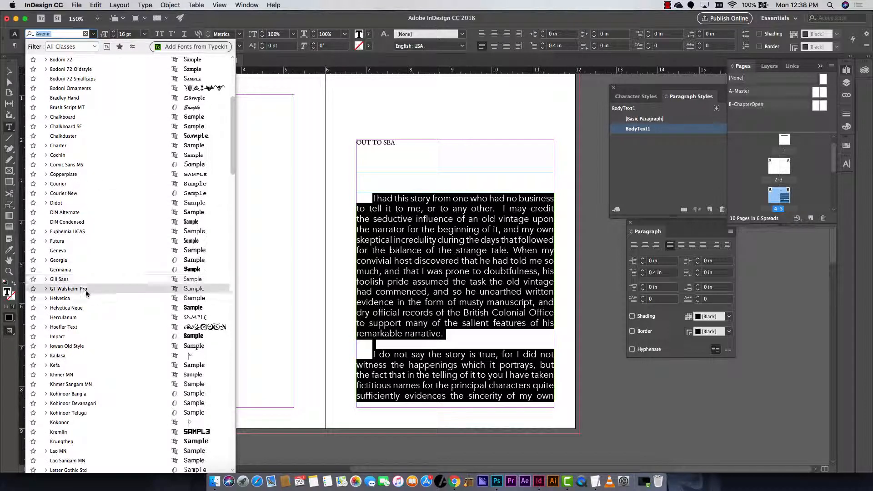
left_click(85, 335)
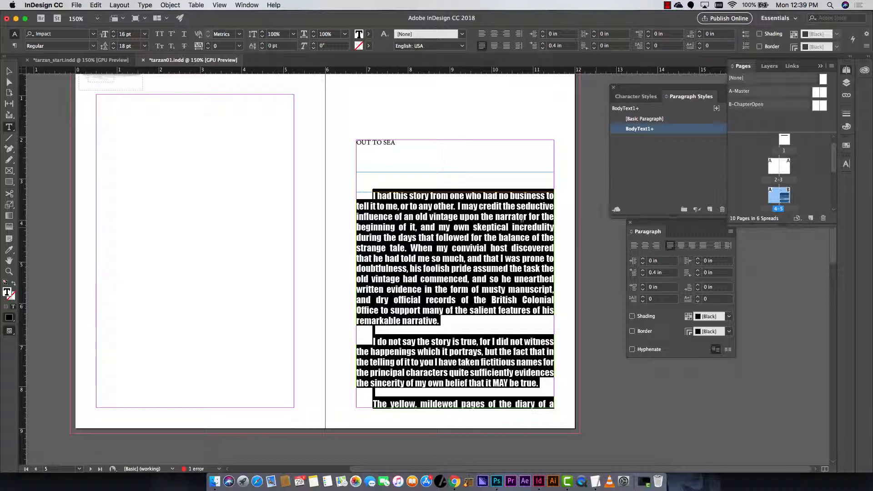
left_click(93, 34)
left_click(82, 71)
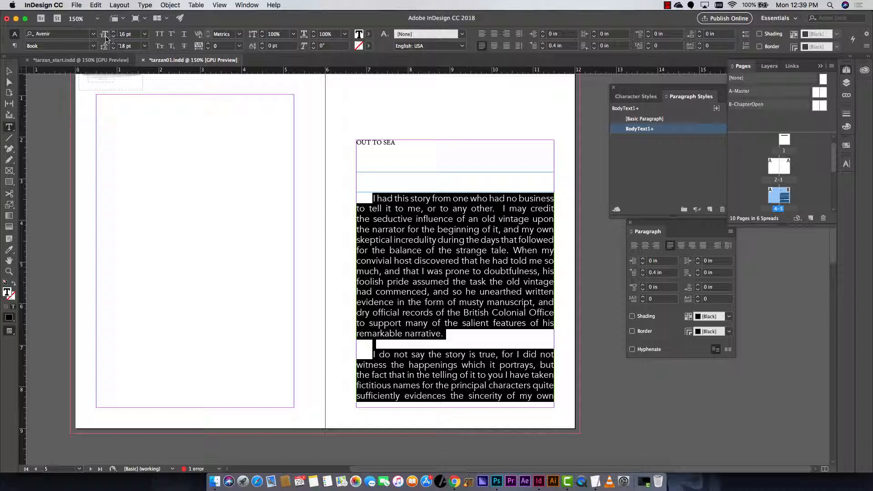
Set the whole story's font size to 12 pt and its leading to 14 pt
left_click(113, 37)
left_click(114, 38)
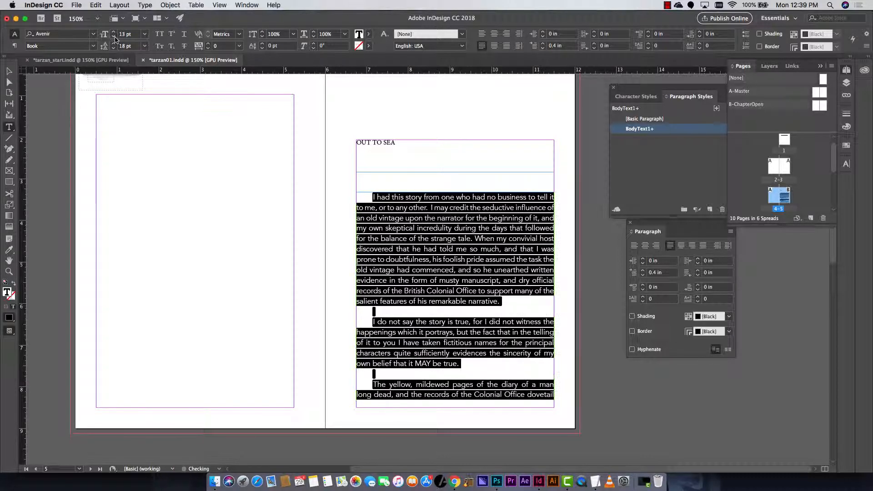
left_click(115, 38)
left_click(116, 40)
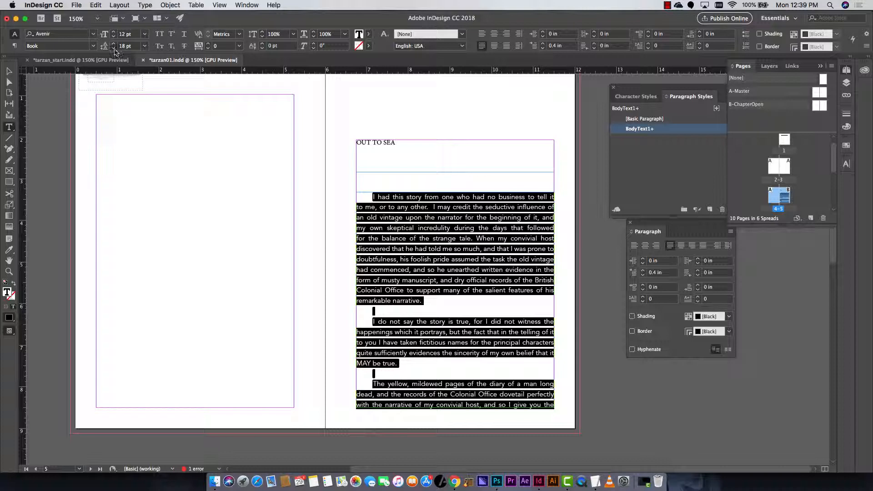
left_click(114, 49)
left_click(114, 49)
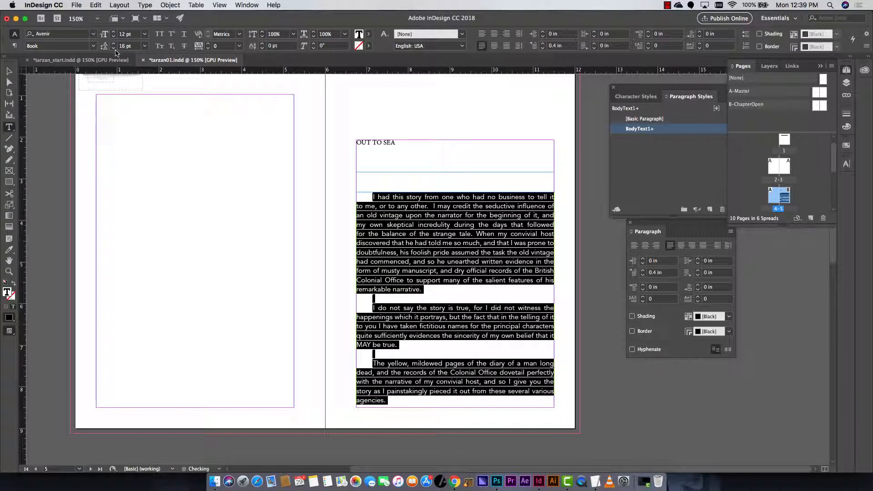
left_click(114, 48)
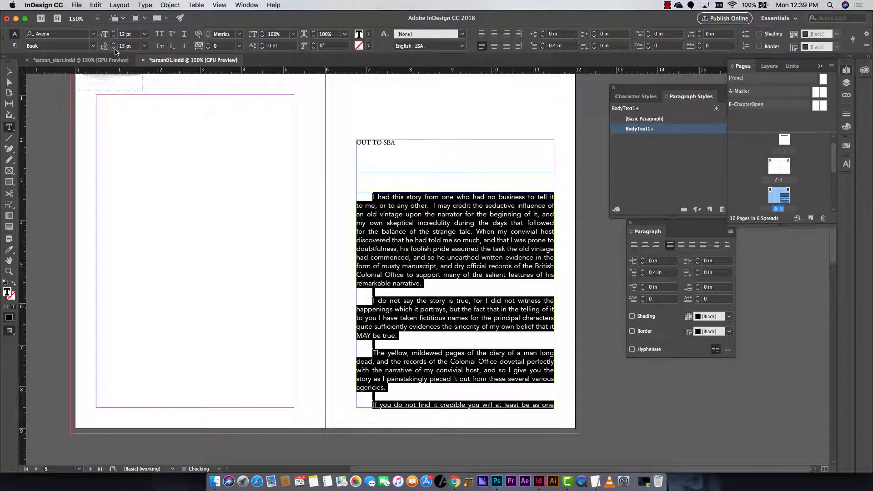
left_click(114, 49)
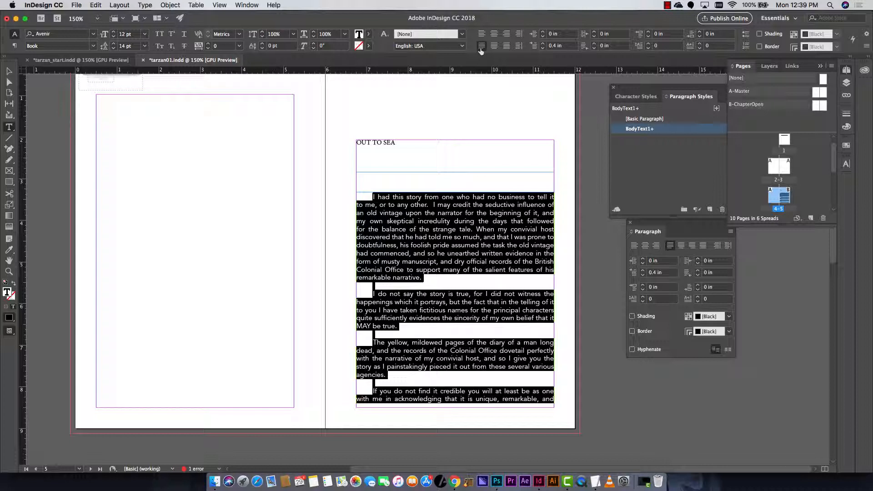
Set the story paragraphs' first-line left indent to 0.5 in
left_click(543, 44)
left_click(543, 48)
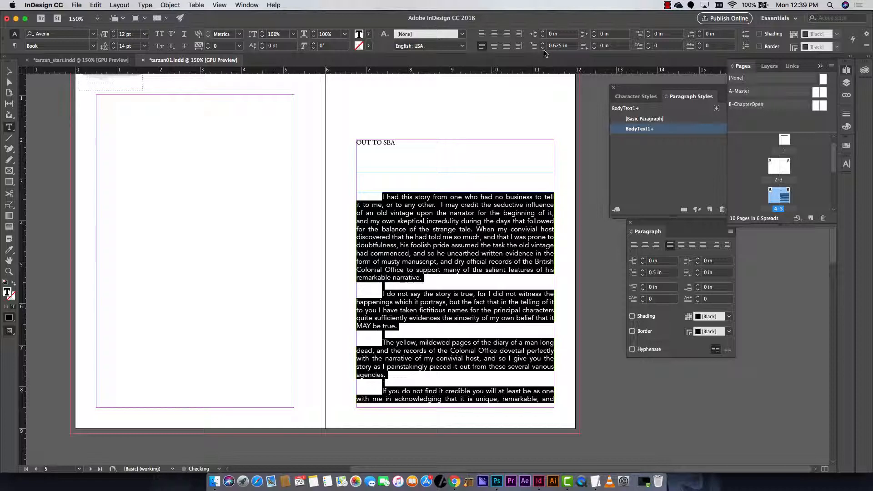
left_click(544, 49)
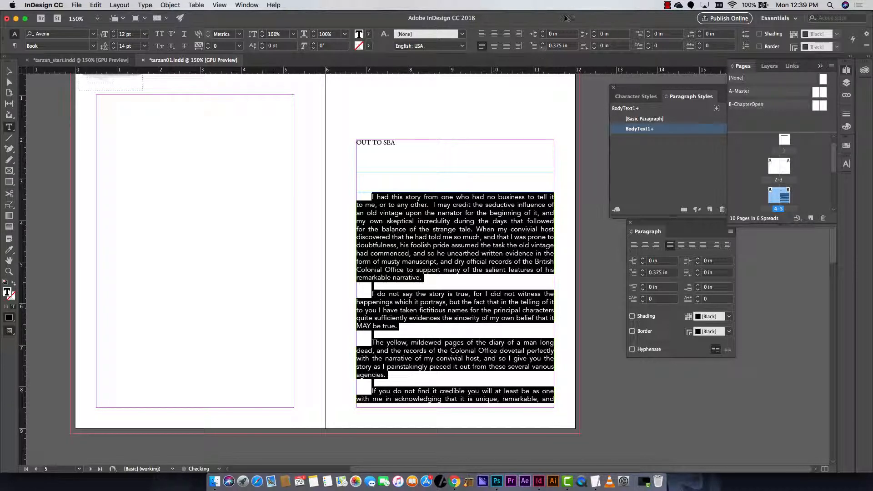
left_click(644, 276)
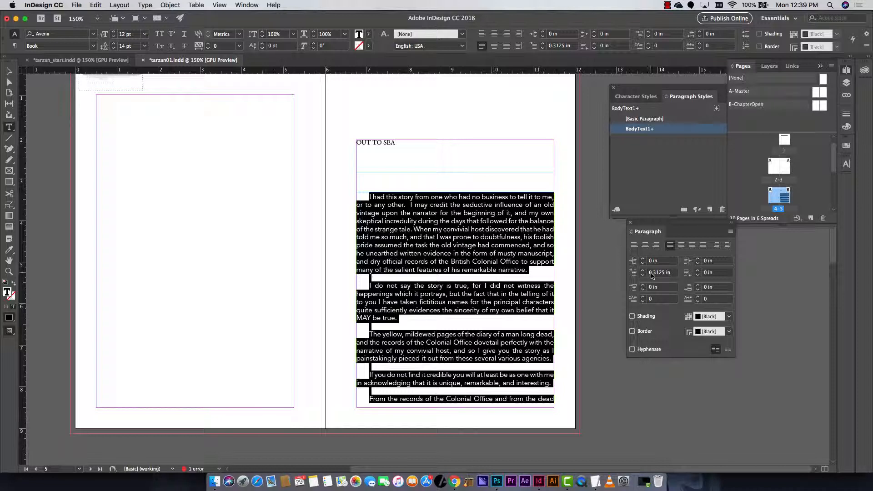
left_click_drag(648, 273, 665, 276)
type("0.5")
key("Tab")
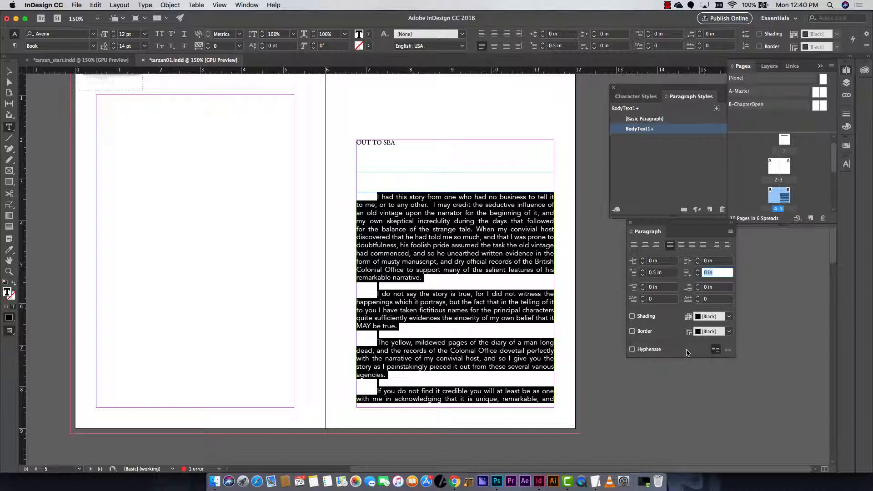
Toggle hyphenation for the story to compare the line breaks, leaving it turned off
left_click(632, 350)
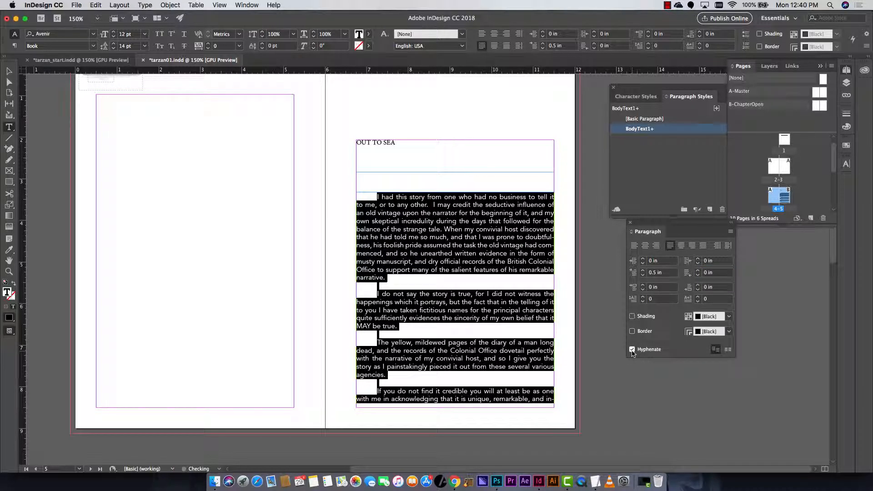
left_click(632, 349)
left_click(632, 349)
left_click(632, 350)
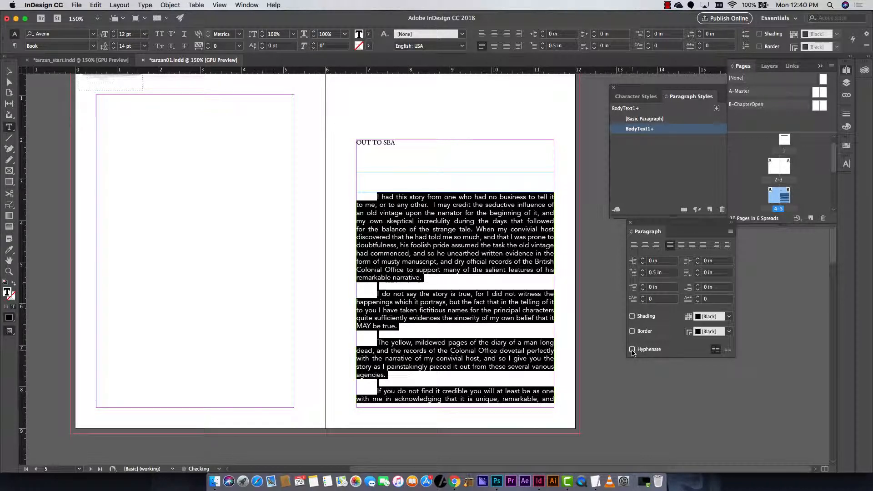
left_click(632, 350)
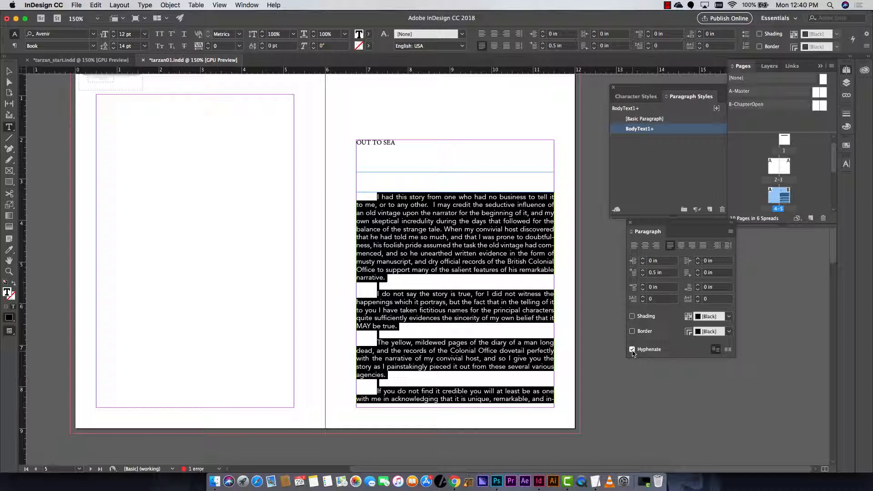
left_click(632, 351)
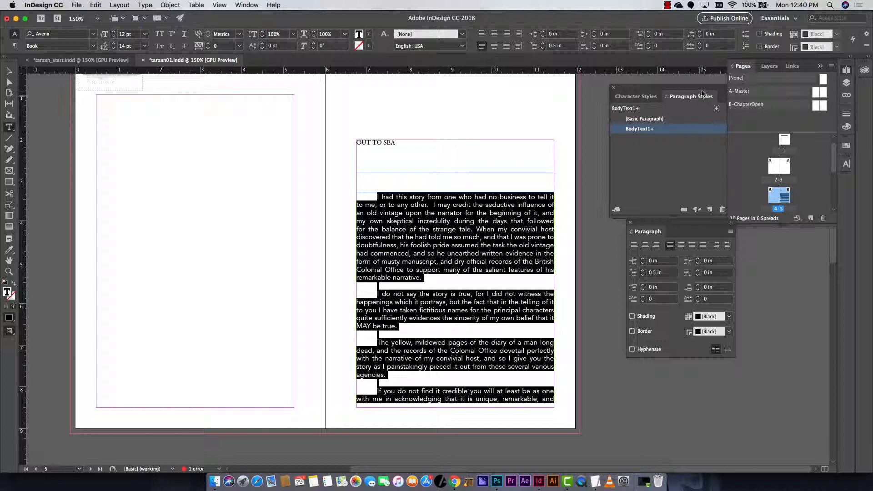
Redefine the BodyText1 paragraph style from the formatting of the selected story text
mouse_move(703, 96)
left_mouse_down()
mouse_move(687, 92)
mouse_move(698, 91)
left_mouse_up()
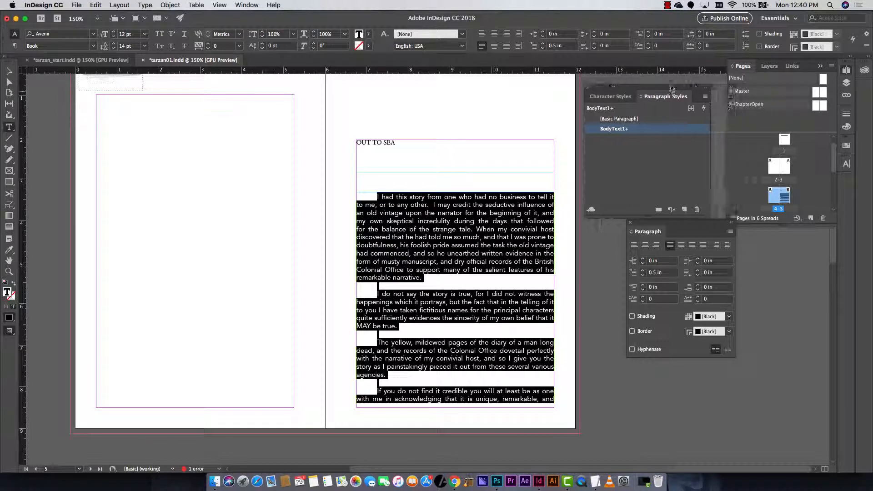
left_click(705, 98)
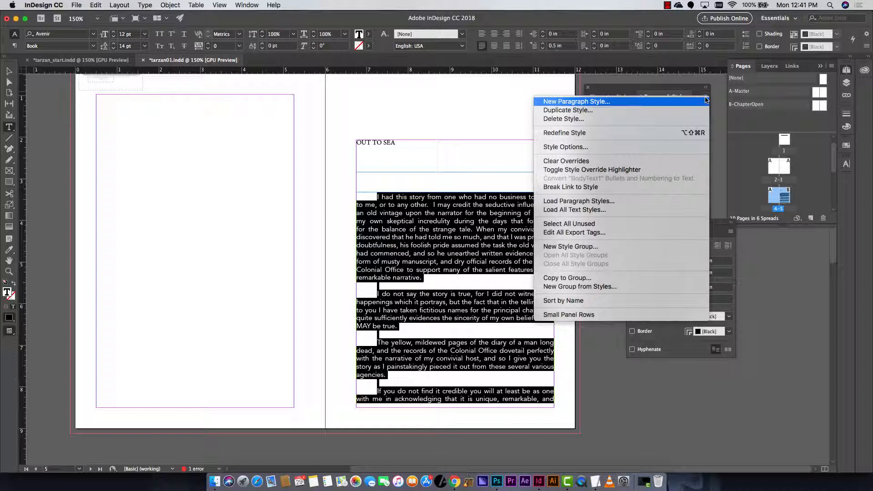
left_click(668, 133)
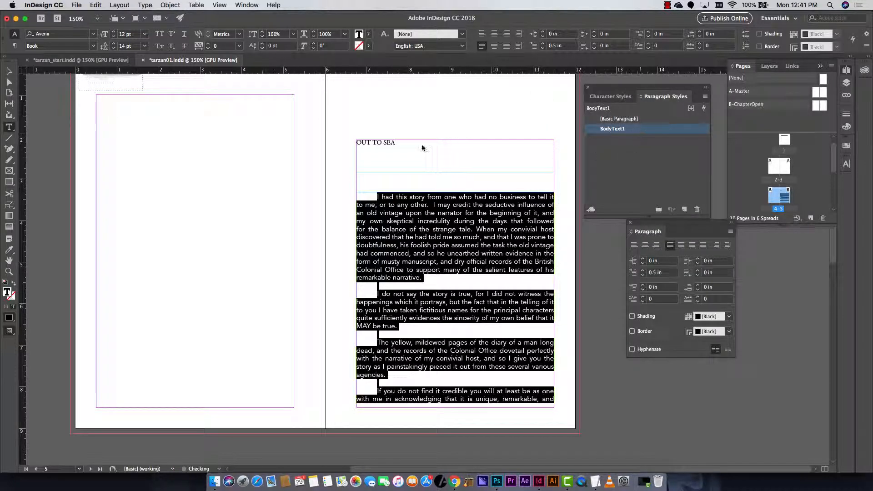
Apply the BodyText1 paragraph style to the OUT TO SEA title on page 5
left_click(402, 143)
left_click_drag(401, 142, 355, 143)
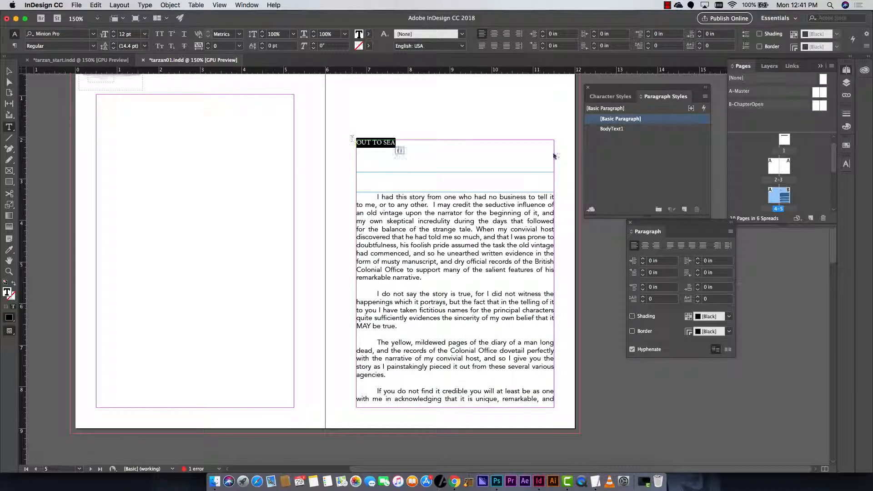
left_click(623, 130)
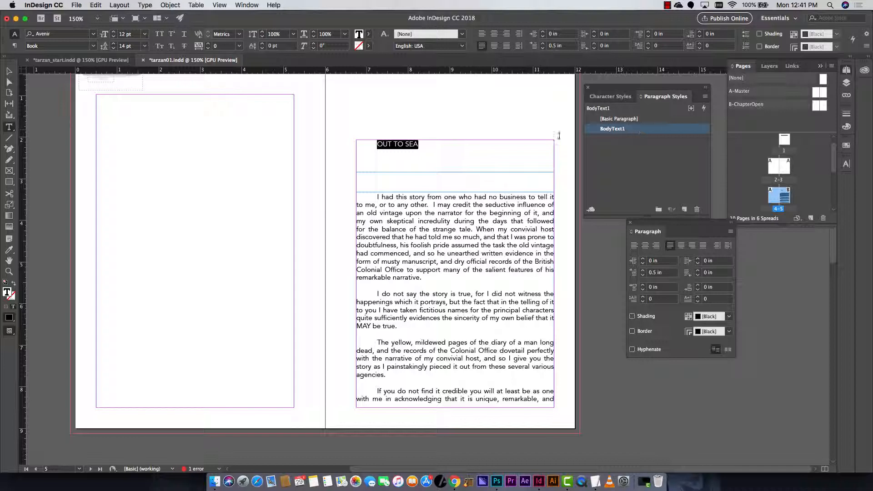
left_click(485, 221)
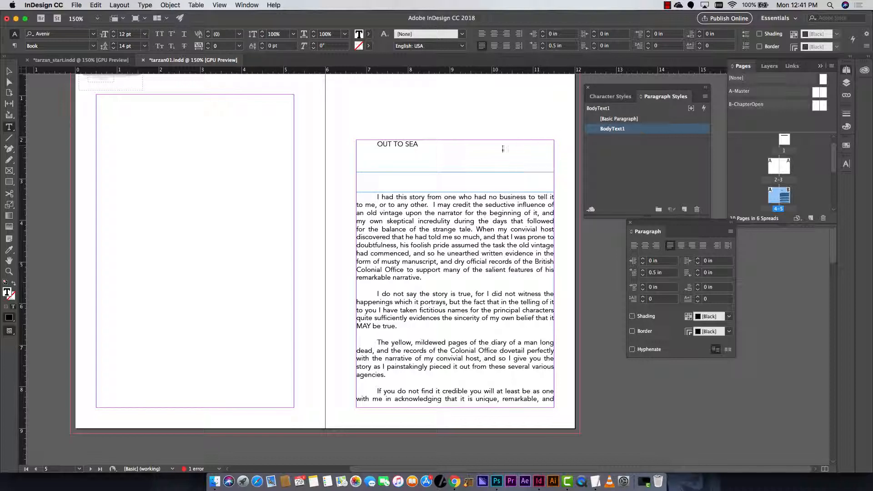
Set the OUT TO SEA title's font style to Avenir Black
left_click(439, 147)
left_click_drag(430, 145, 343, 141)
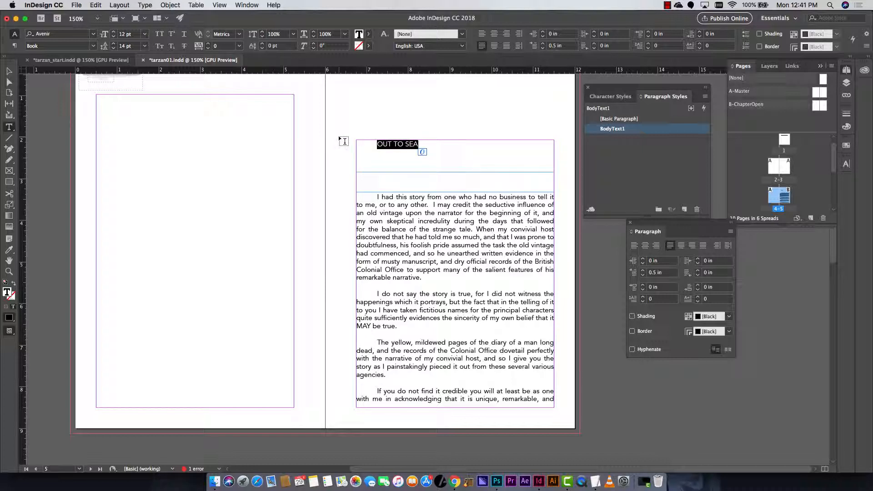
left_click(93, 46)
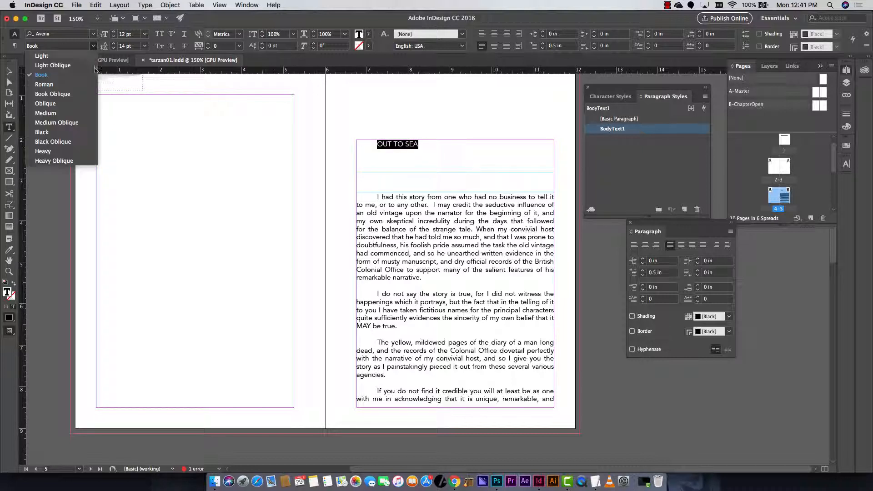
left_click(81, 132)
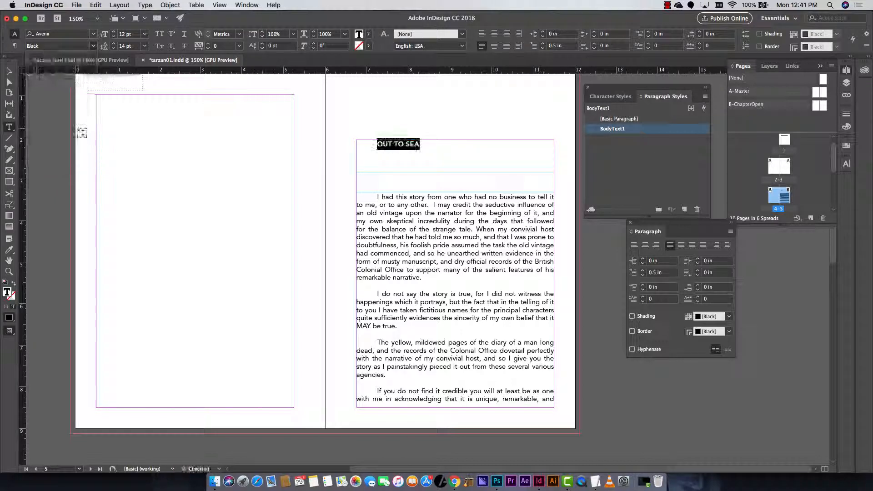
Increase the OUT TO SEA title's font size to 20 pt
left_click(114, 32)
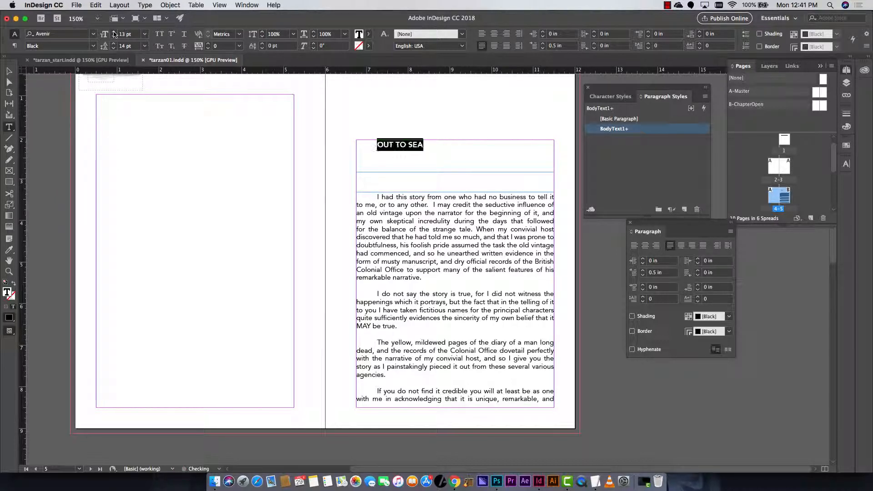
left_click(114, 32)
left_click(114, 32)
left_click(113, 33)
left_click(114, 32)
left_click(114, 32)
left_click(114, 32)
left_click(113, 32)
left_click(114, 32)
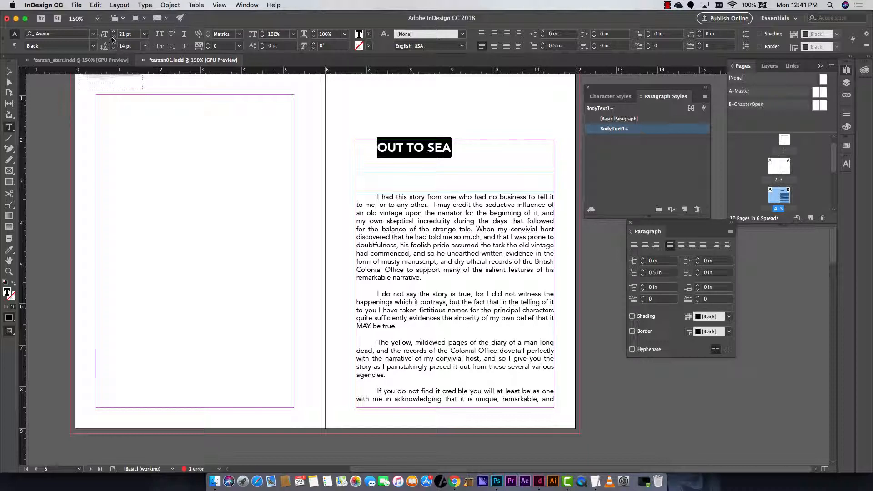
left_click(113, 37)
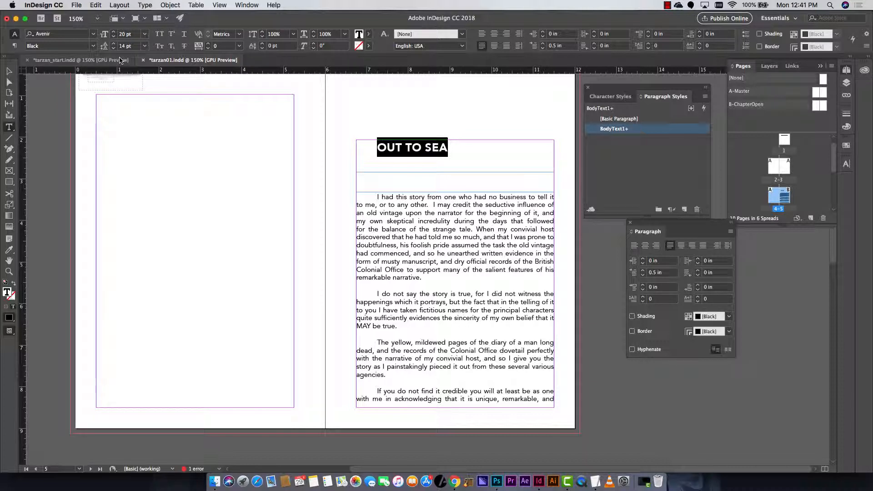
Center the OUT TO SEA title and set its first-line left indent to 0 in
left_click(494, 34)
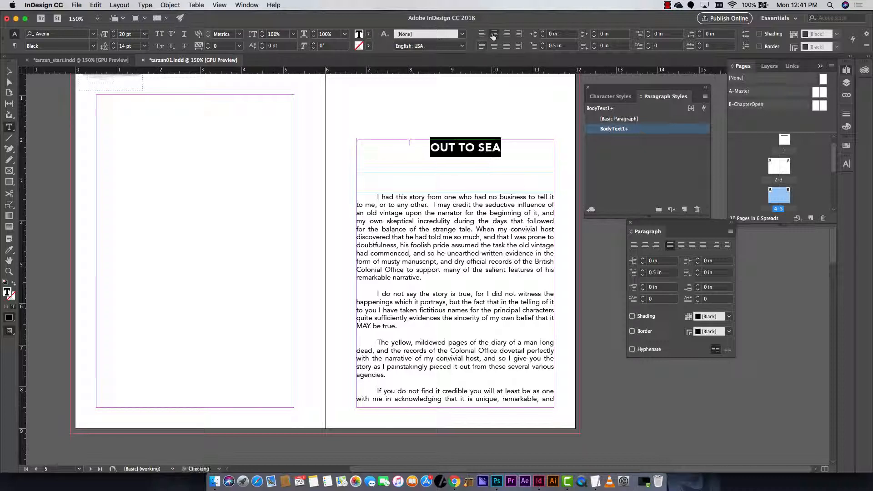
left_click(643, 275)
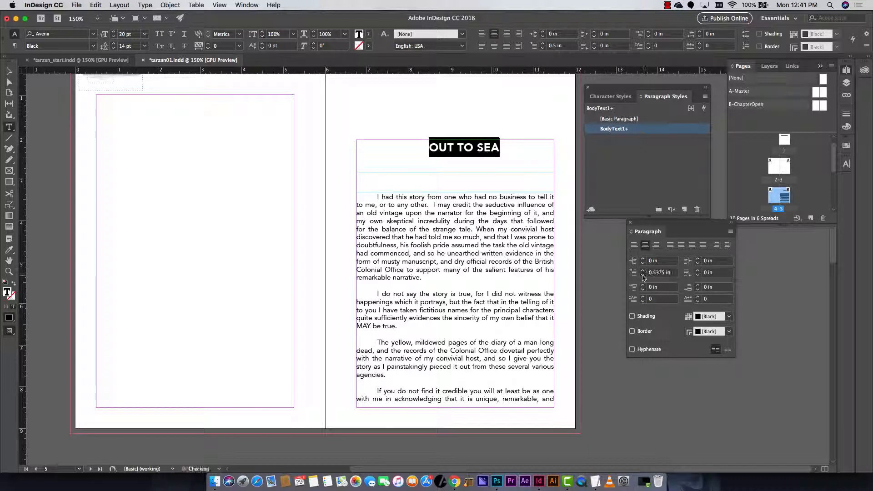
left_click(643, 276)
left_click(644, 276)
left_click(643, 275)
left_click(643, 276)
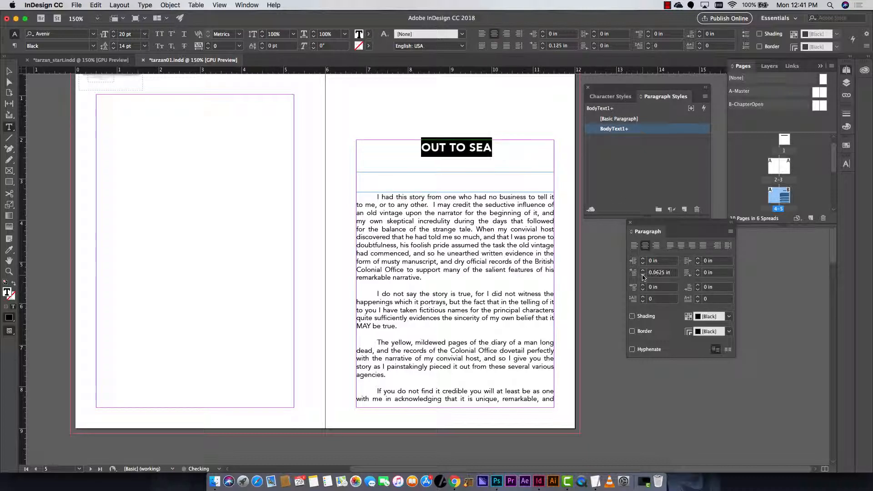
left_click(644, 276)
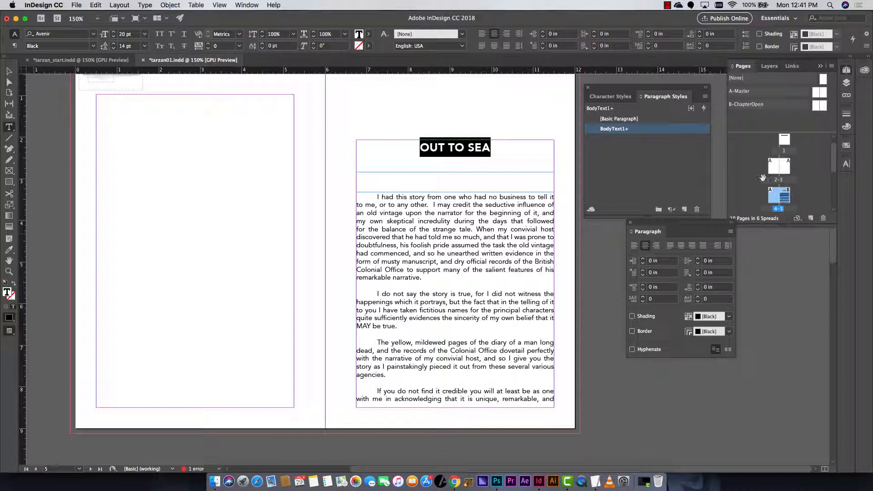
Create a paragraph style named Sectionheader1 from the OUT TO SEA title's formatting and apply it to the title's text frame
left_click(706, 96)
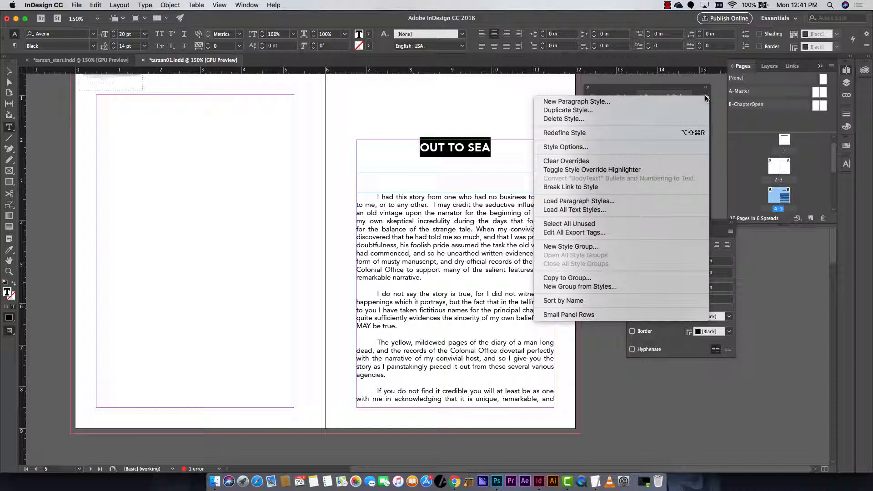
left_click(686, 102)
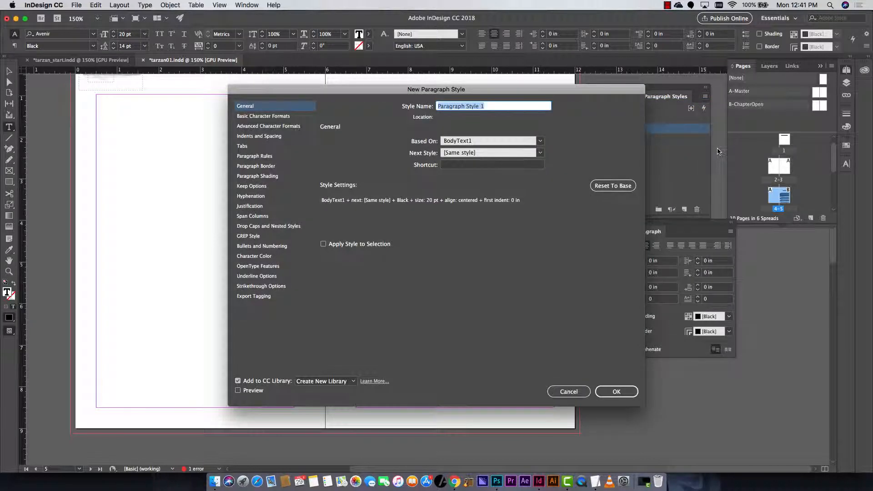
type("Sectio")
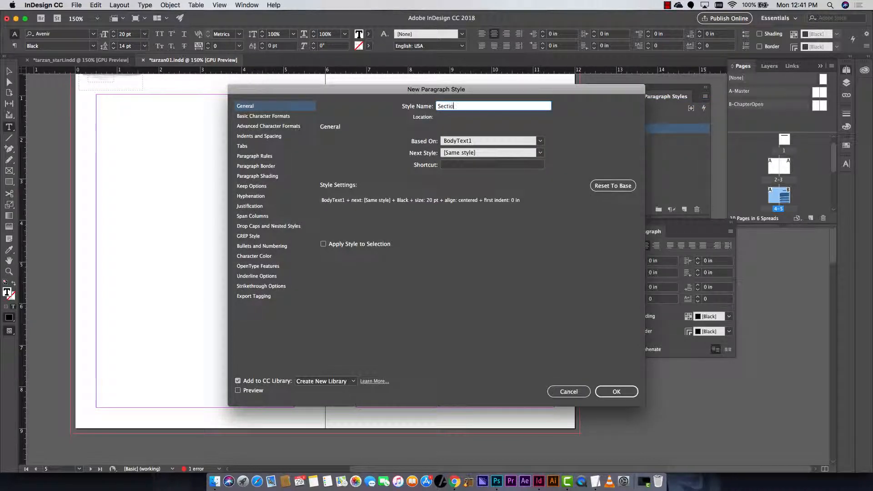
type("nheader1")
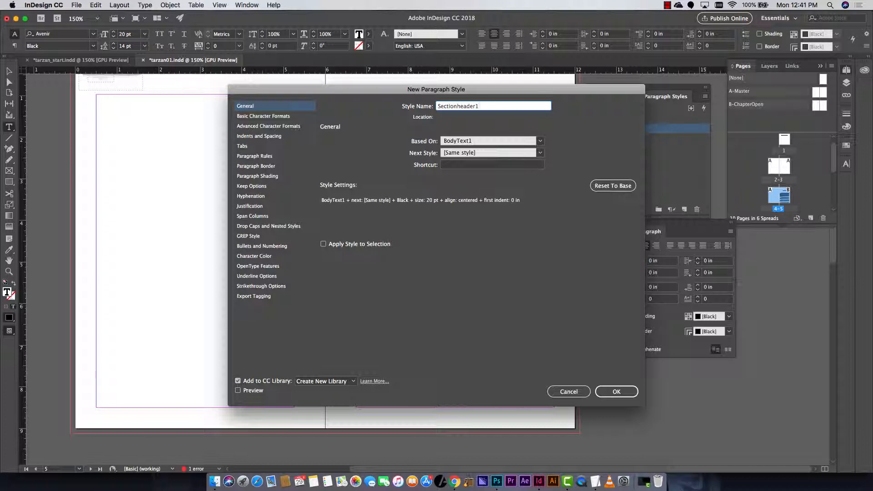
key("Return")
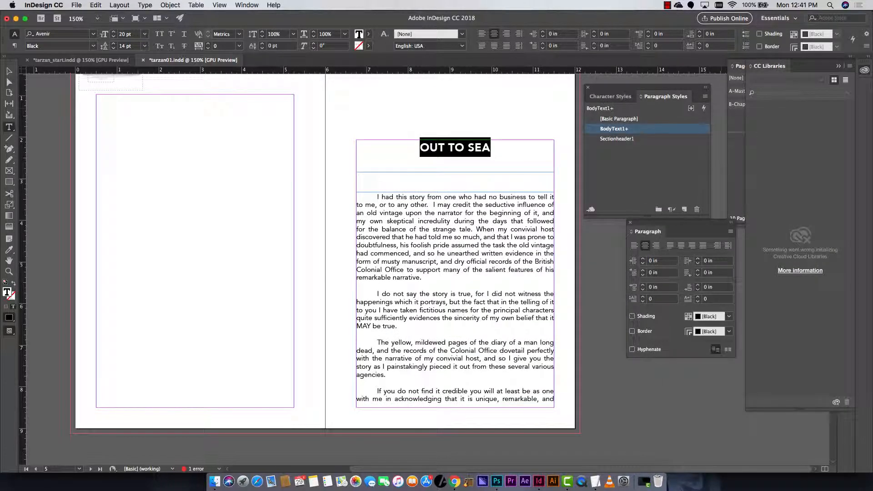
left_click(9, 71)
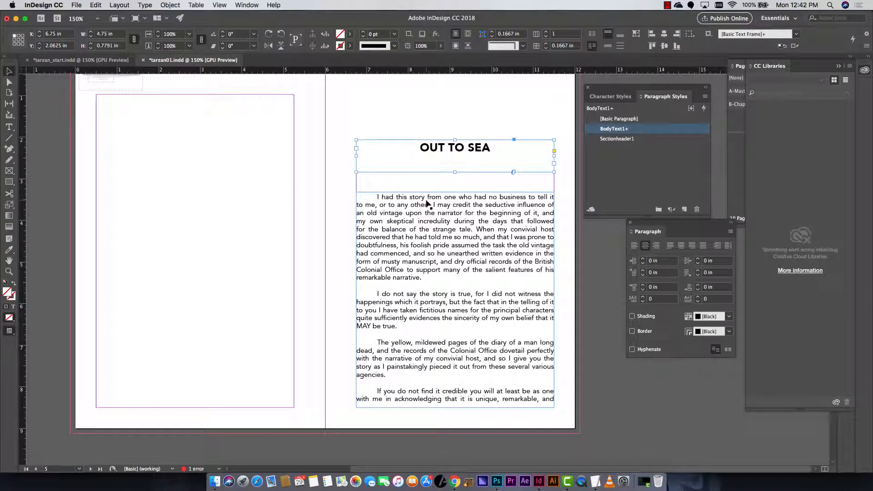
left_click(620, 139)
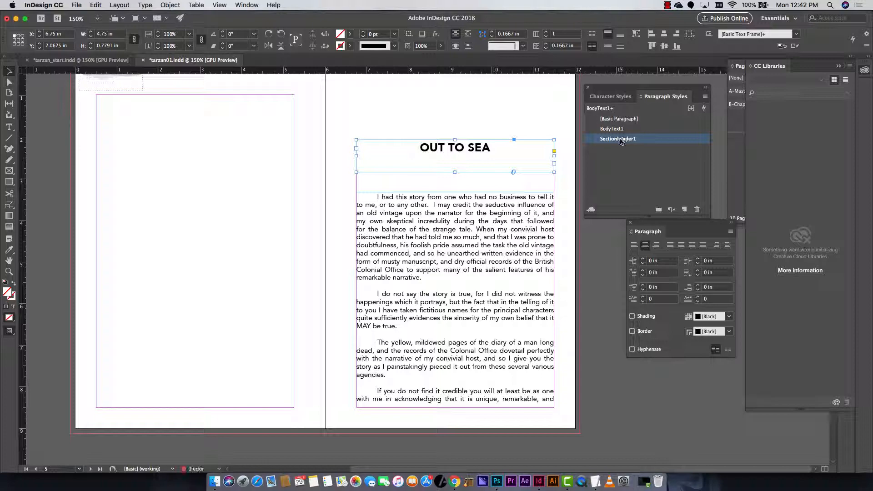
Draw a text frame about 4.75 × 0.86 in across the margin width in the upper part of page 9
scroll(476, 194, "down", 12)
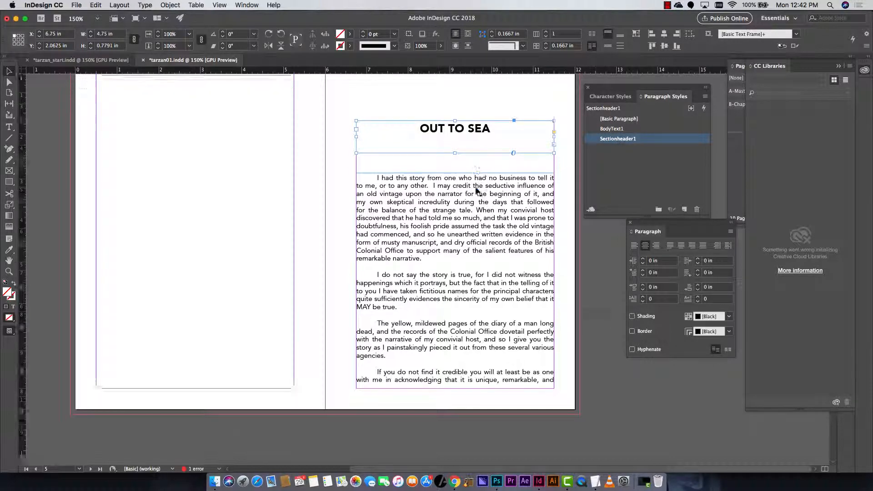
scroll(475, 193, "down", 8)
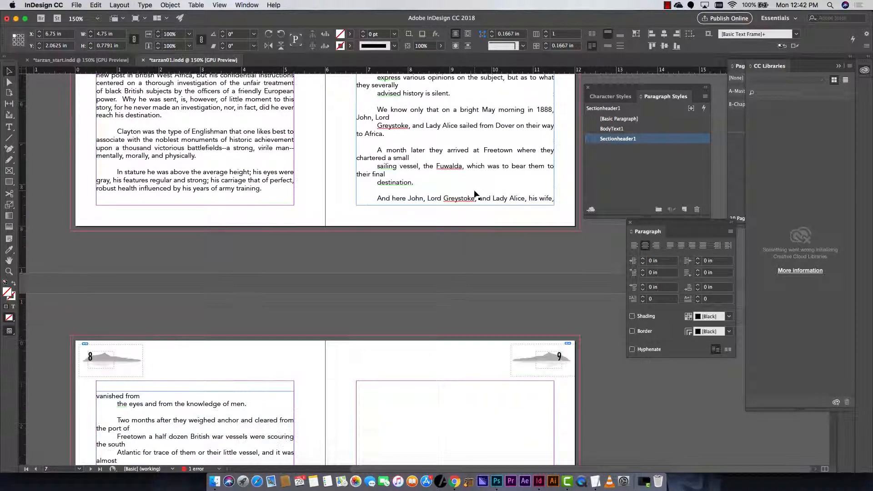
left_click(473, 195)
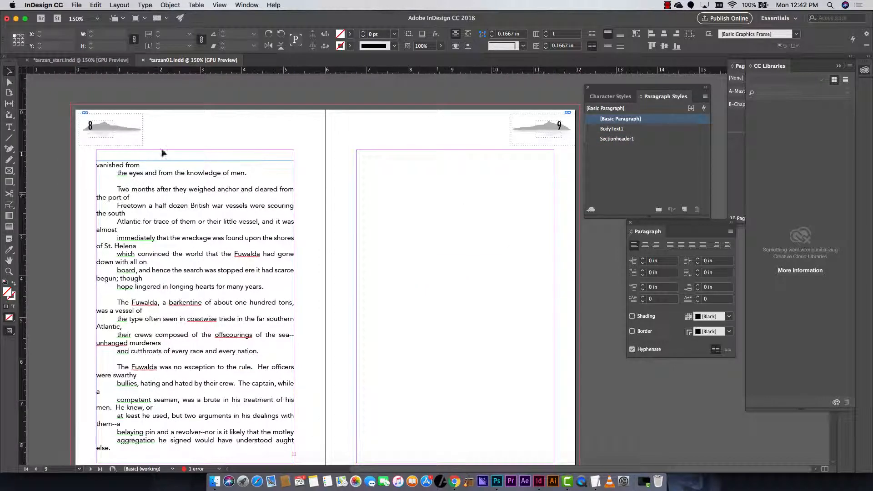
key("t")
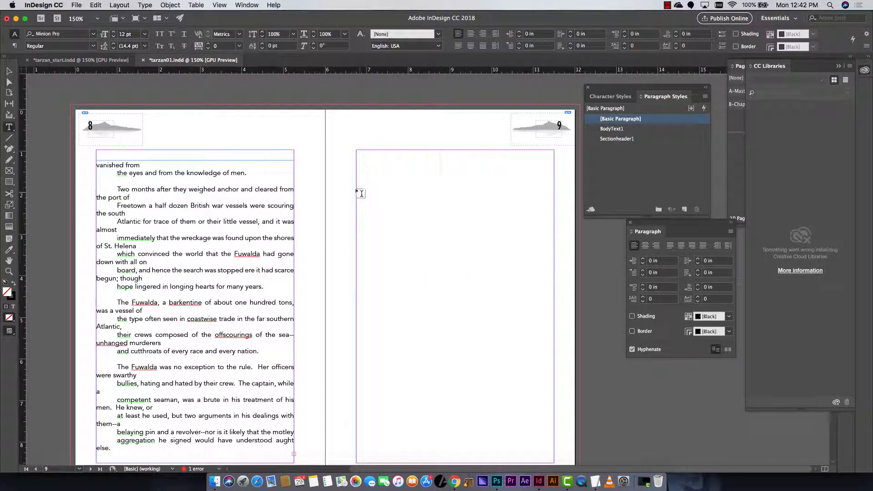
left_click_drag(357, 189, 554, 226)
Enter the title TARZAN GOES SWINGIN' in the page 9 text frame and apply the Sectionheader1 paragraph style to it
type("Tarzan of")
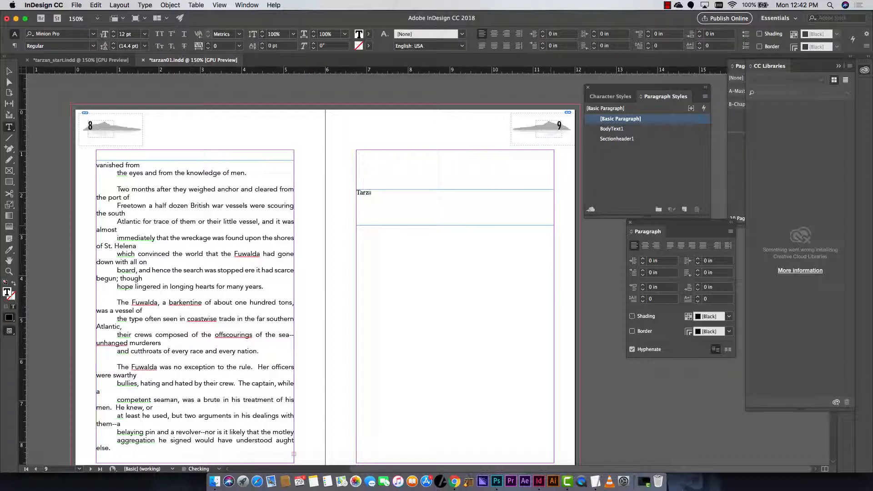
key("BackSpace")
key("BackSpace")
key("BackSpace")
key("BackSpace")
key("BackSpace")
key("BackSpace")
key("BackSpace")
type("RZAN GOES SWINGIN'")
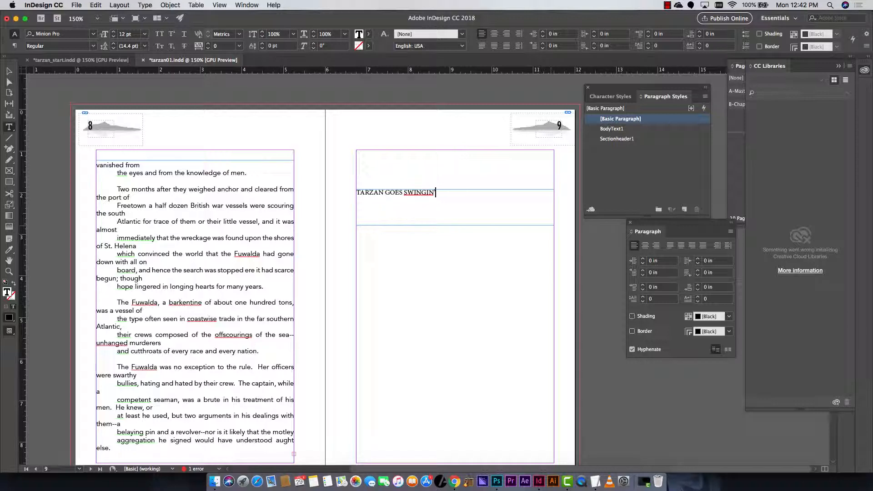
key("Escape")
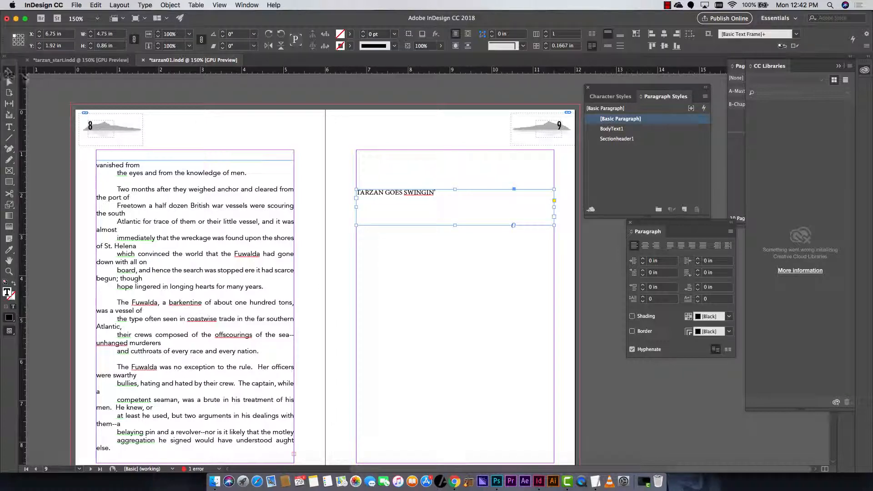
left_click(627, 139)
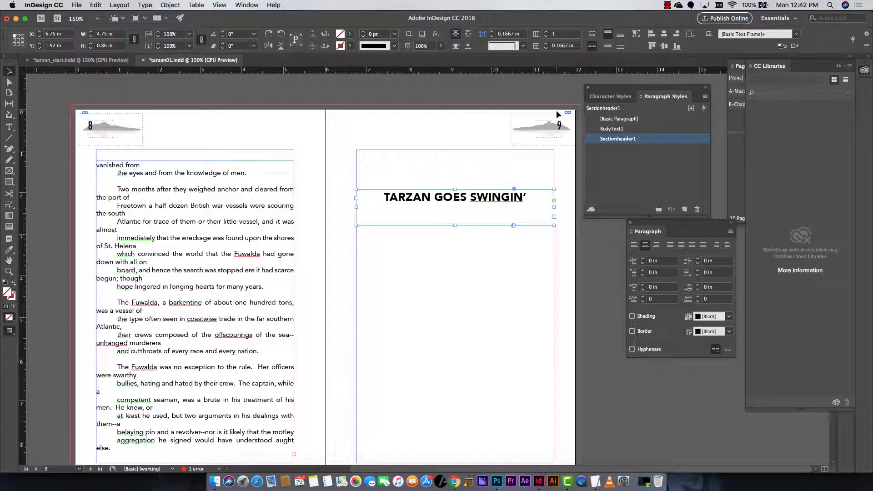
scroll(363, 240, "up", 20)
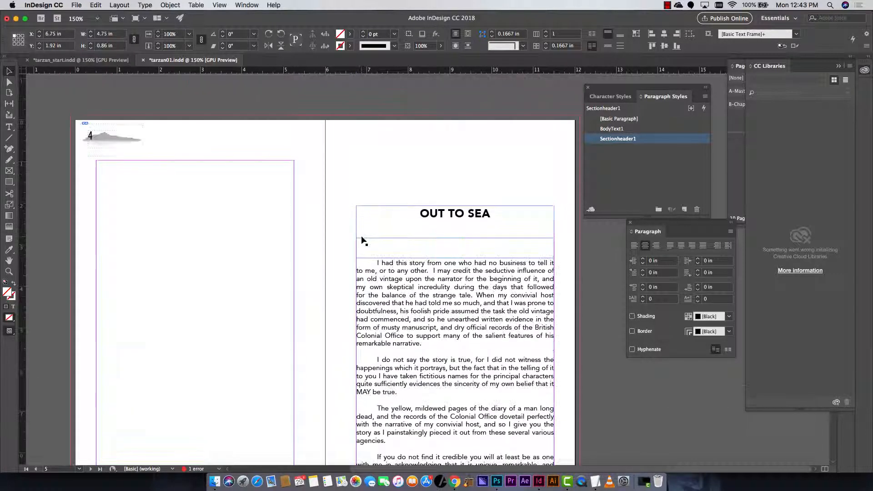
scroll(364, 242, "down", 1)
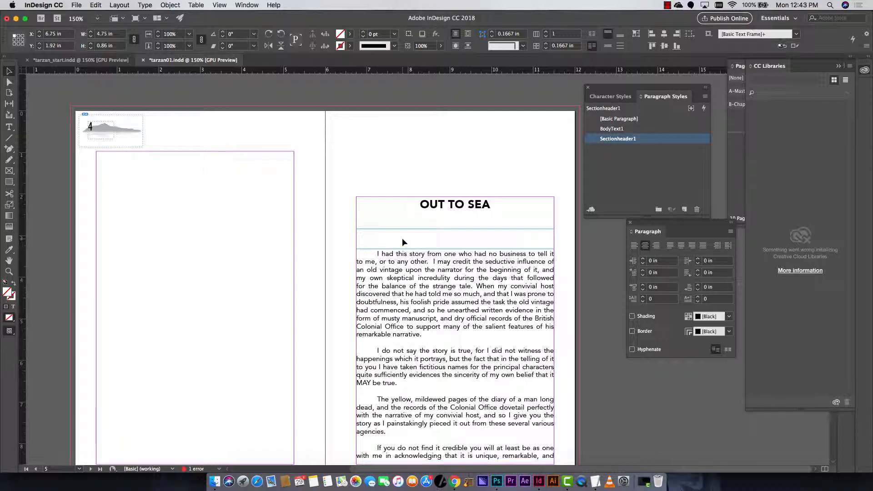
scroll(401, 236, "up", 10)
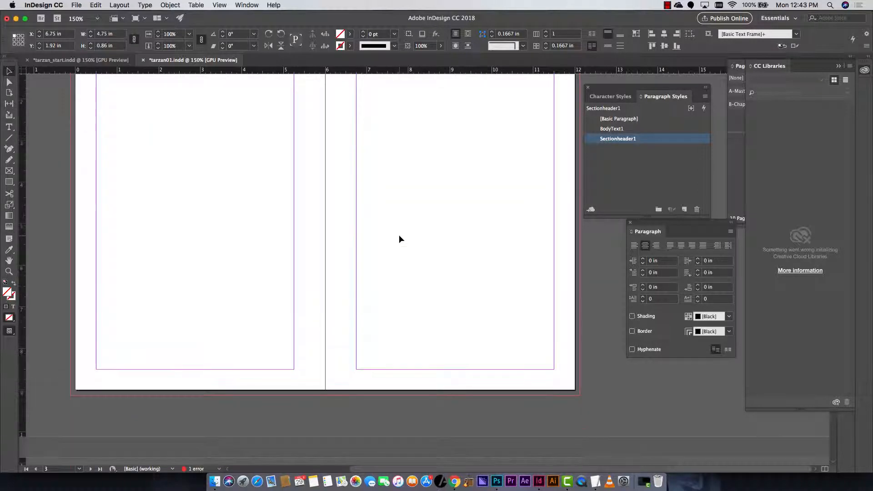
scroll(399, 240, "up", 5)
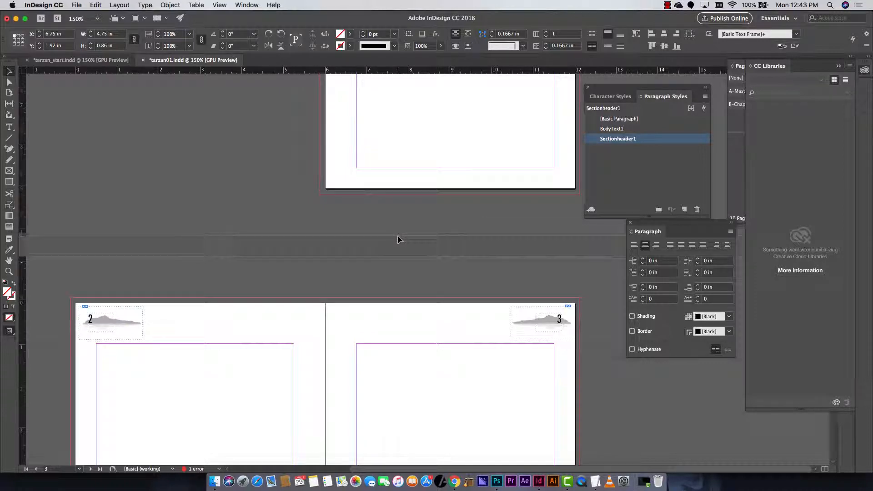
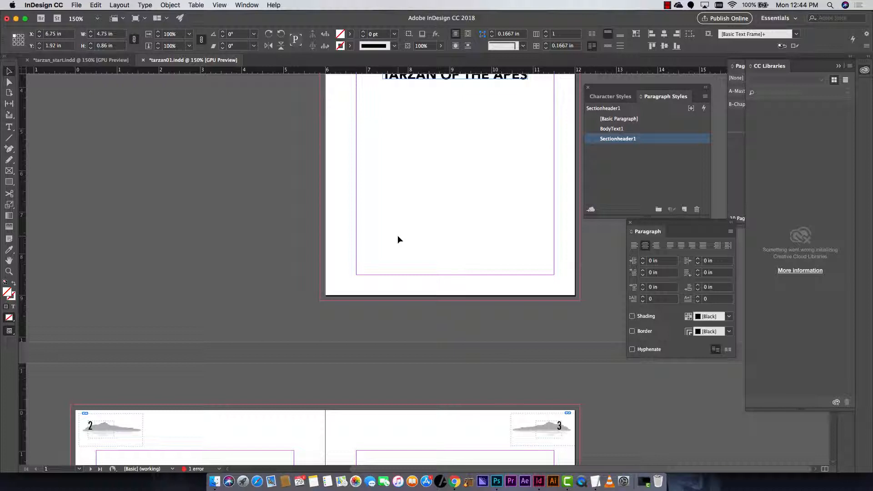
scroll(423, 233, "down", 6)
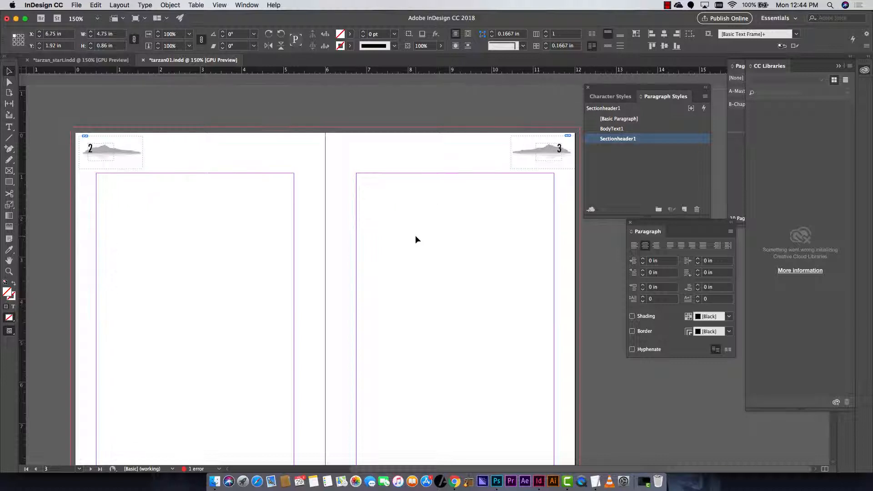
scroll(416, 239, "down", 1)
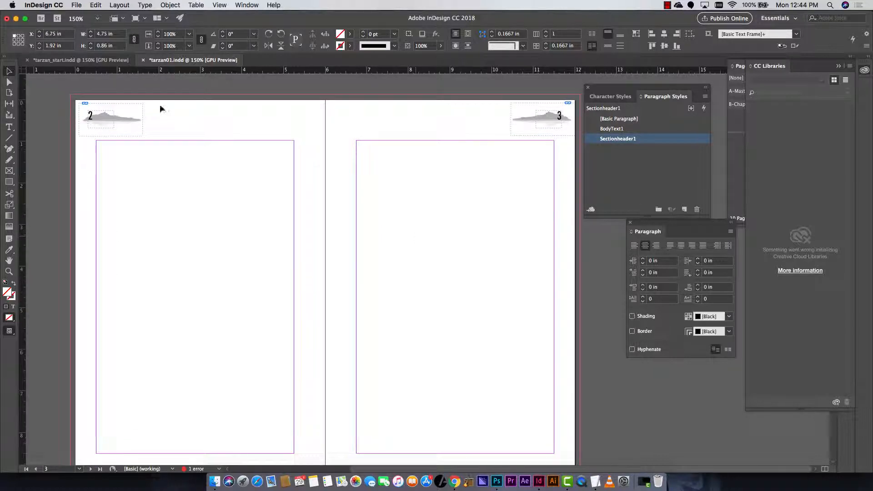
Set up a table of contents titled Contents with the Sectionheader1 title style and include the Sectionheader1 paragraph style
left_click(115, 5)
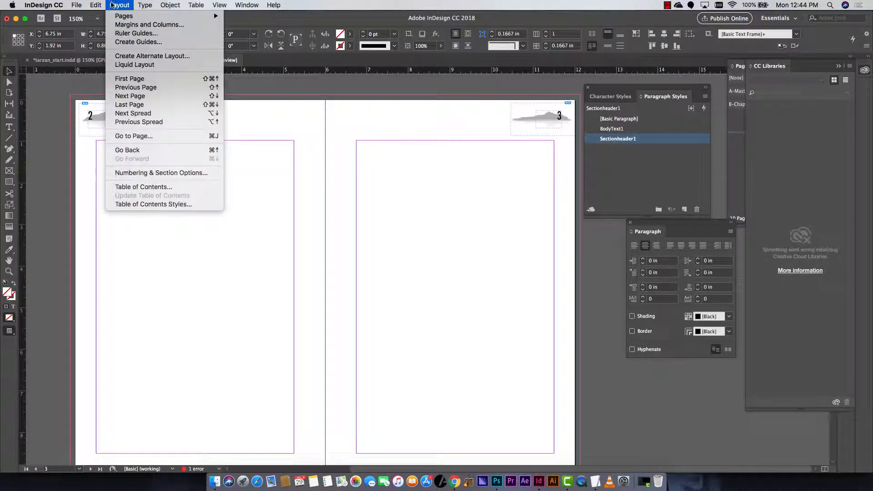
left_click(161, 187)
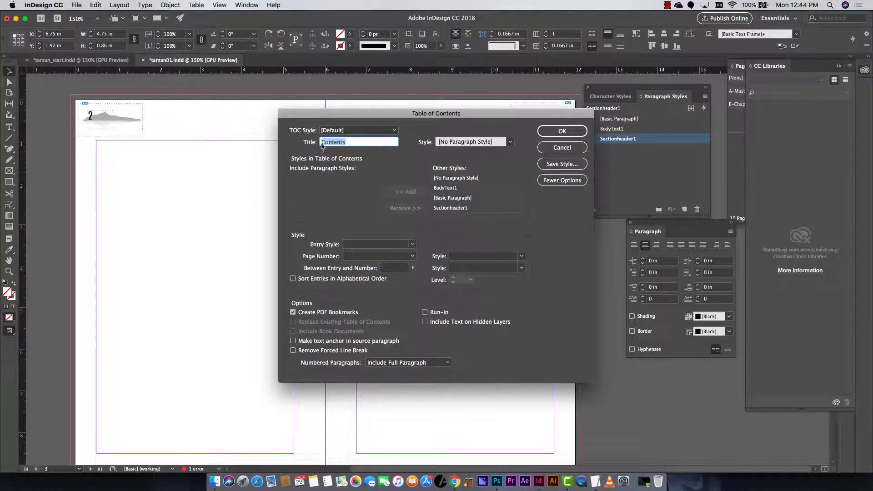
left_click(511, 143)
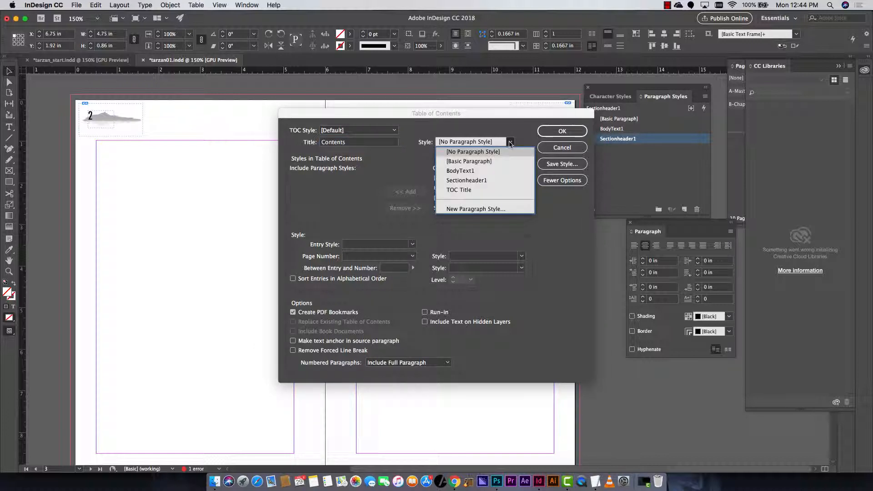
left_click(502, 181)
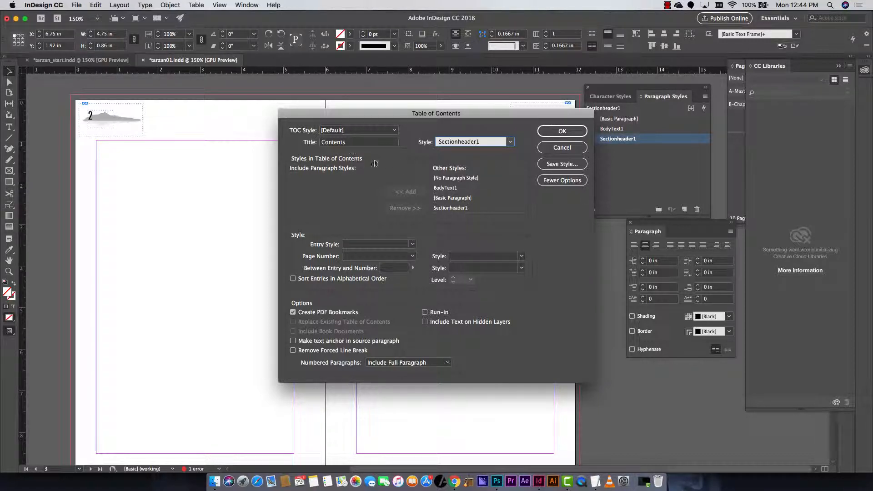
left_click(468, 208)
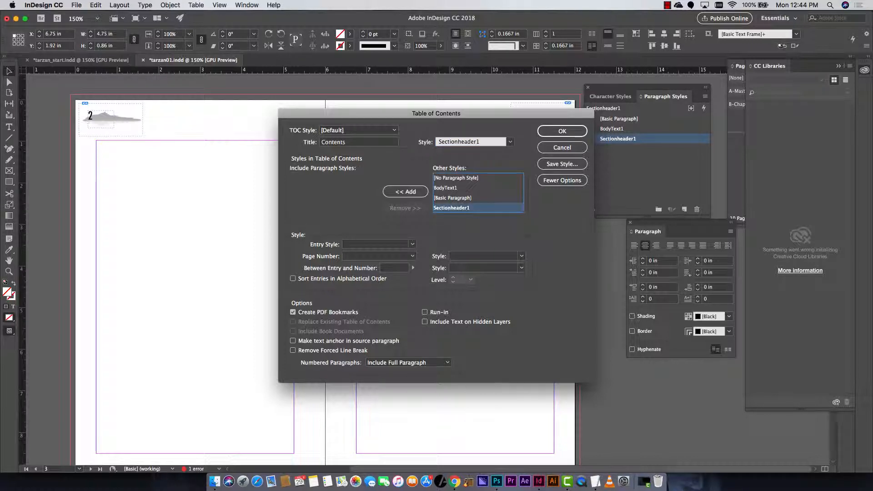
left_click(406, 192)
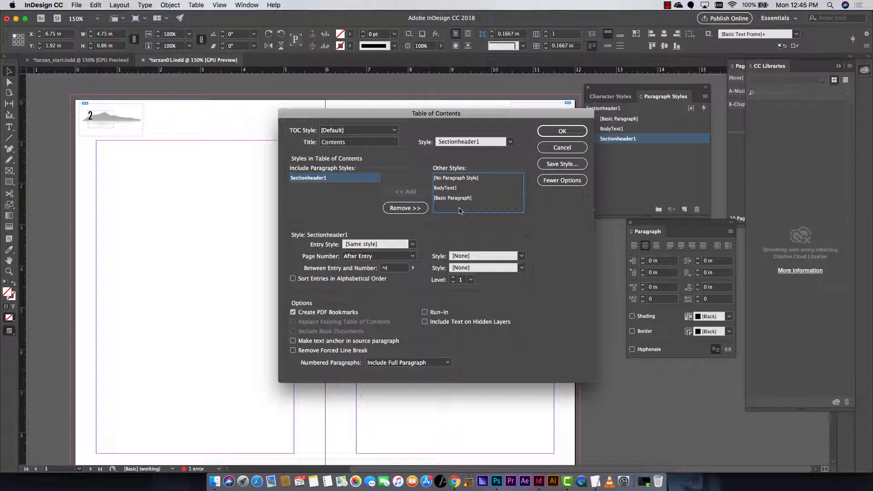
Place the page numbers before the entries and separate them with only a right indent tab (^y)
left_click(394, 257)
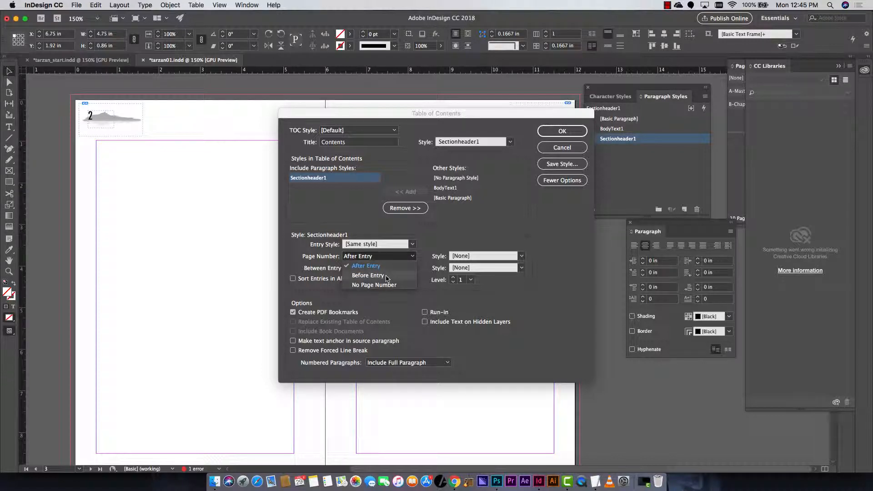
left_click(388, 276)
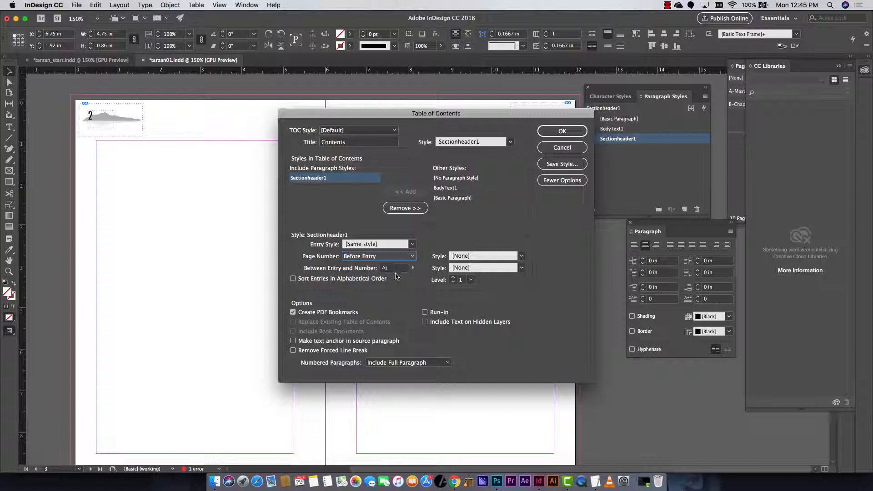
left_click(413, 269)
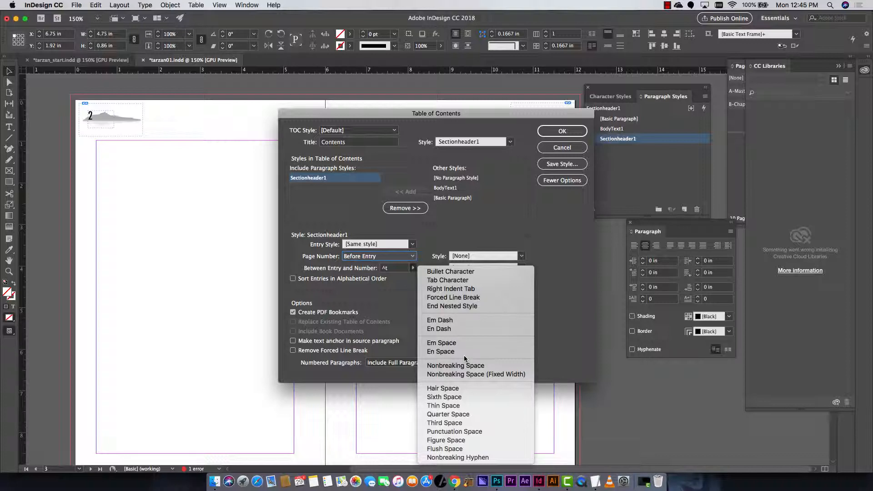
left_click(474, 288)
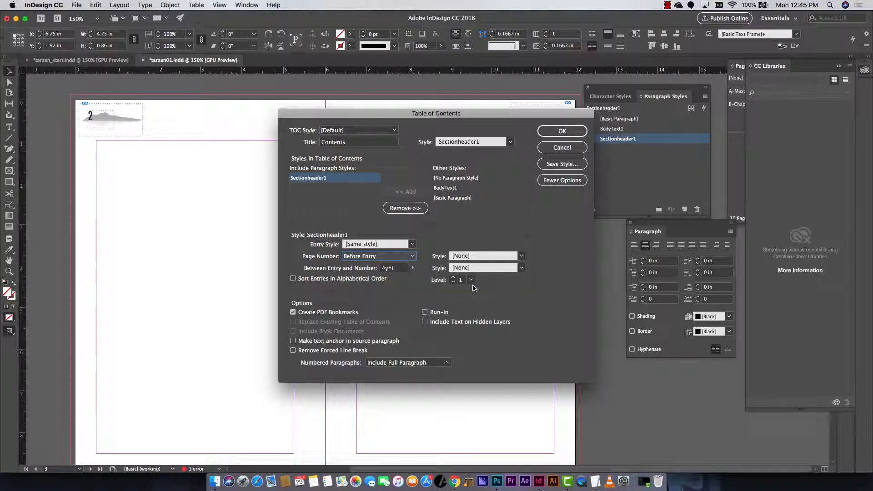
left_click(393, 268)
key("BackSpace")
key("BackSpace")
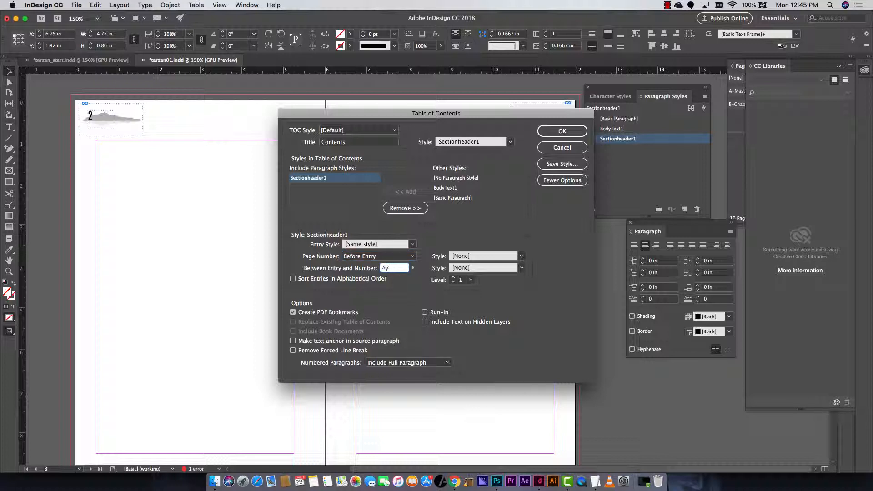
Generate the table of contents without overset text and place it on page 3 in a frame about 4.75 × 6.125 in
left_click(562, 131)
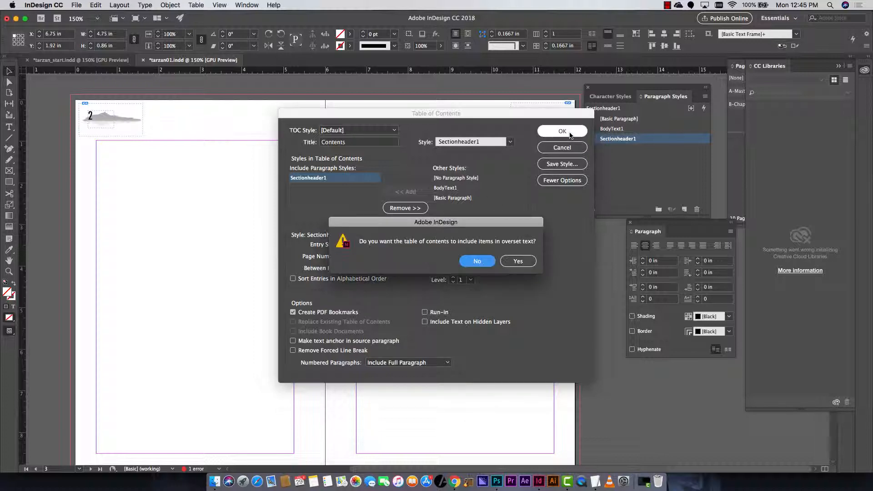
left_click(489, 262)
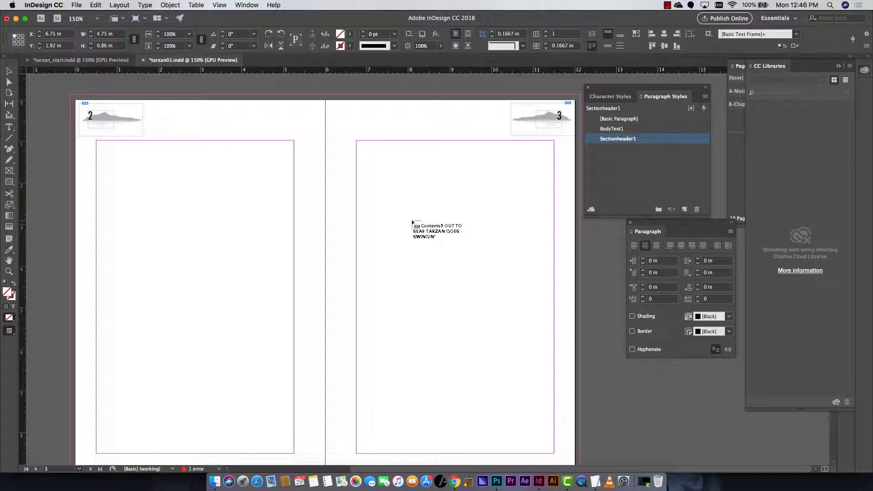
left_click(384, 198)
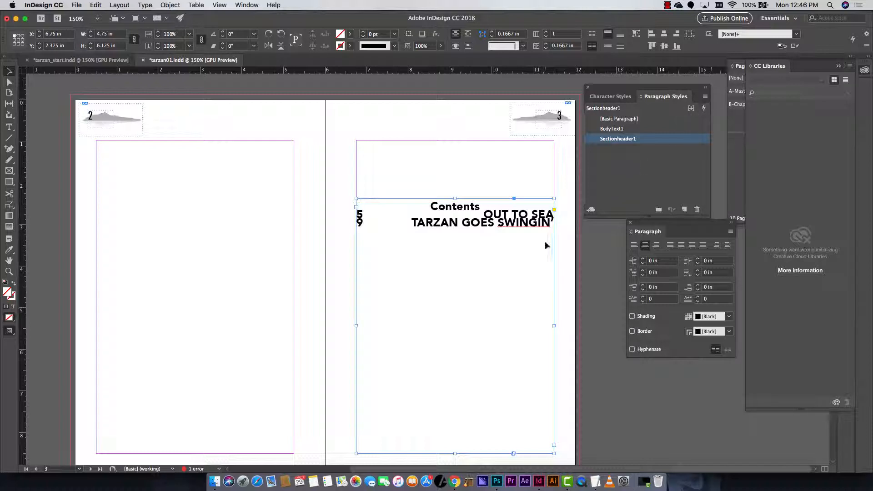
Select all the table of contents text on page 3 and set its leading to 24 pt
double_click(539, 223)
left_click_drag(550, 223, 324, 209)
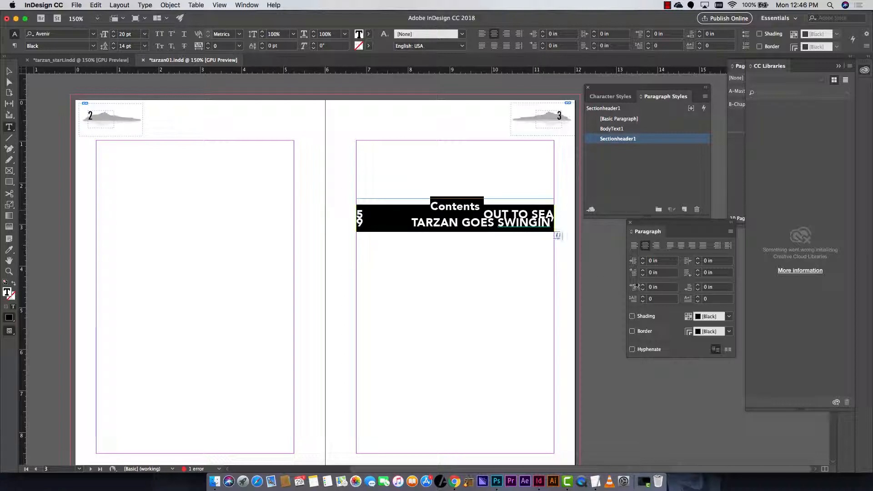
left_click(115, 44)
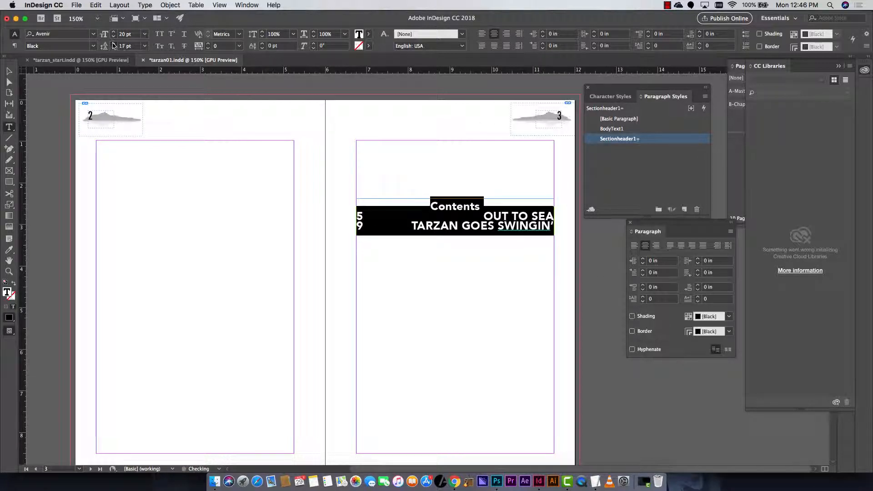
left_click(114, 44)
left_click(114, 44)
left_click(114, 44)
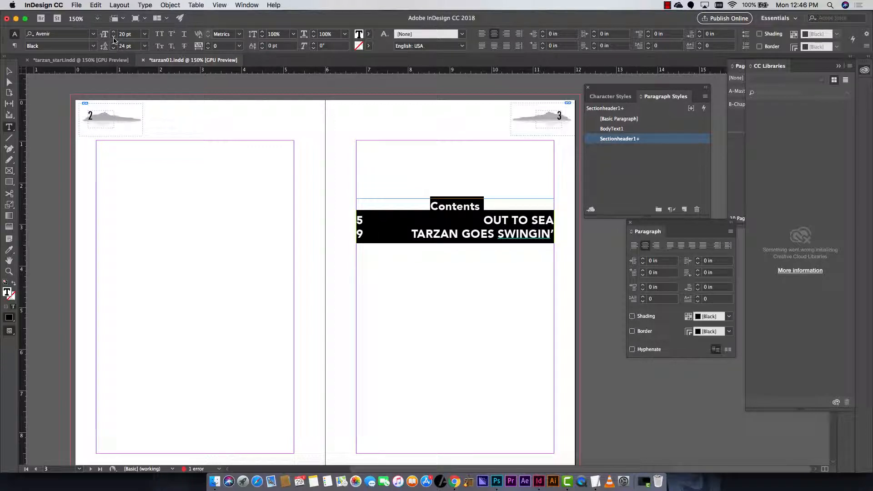
Set the font size of the selected table of contents text to 15 pt
left_click(114, 37)
left_click(113, 37)
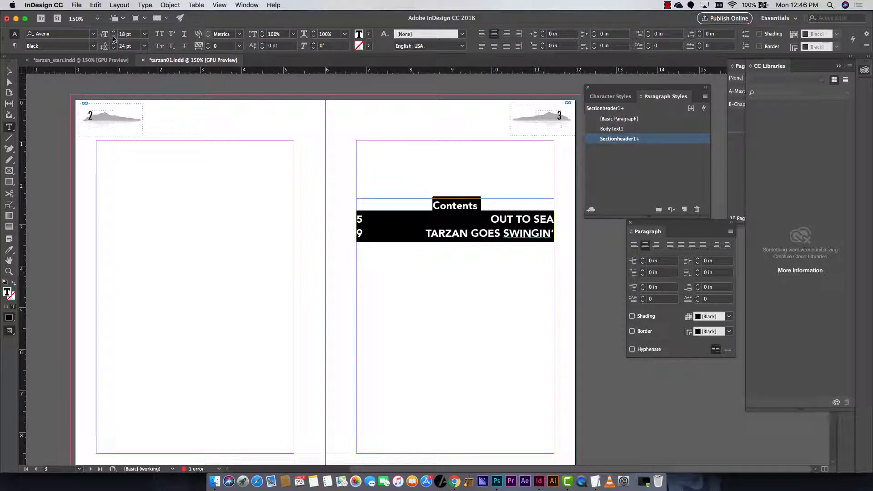
left_click(114, 36)
left_click(113, 37)
left_click(114, 36)
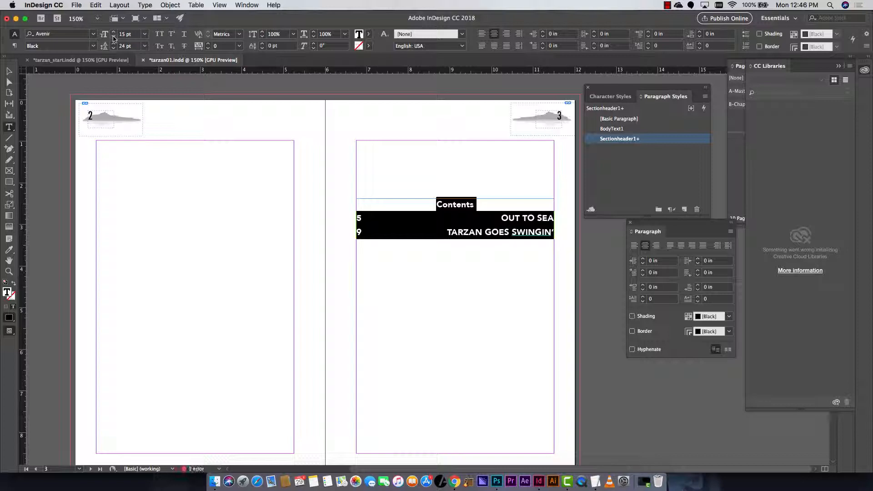
Tighten the leading of the selected table of contents text to 17 pt
left_click(114, 48)
left_click(114, 48)
left_click(114, 49)
left_click(114, 48)
left_click(114, 49)
left_click(114, 49)
left_click(114, 49)
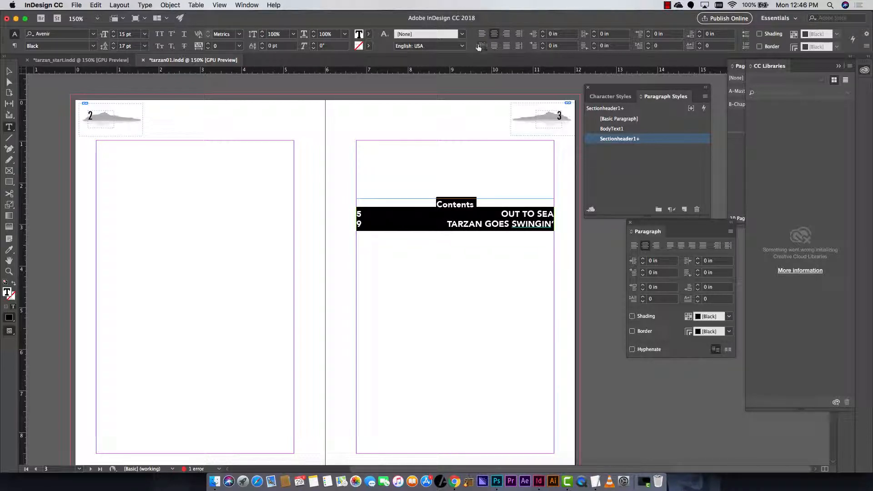
Try left justification on the contents text, return it to centered, and set its Avenir font style to Medium
left_click(482, 46)
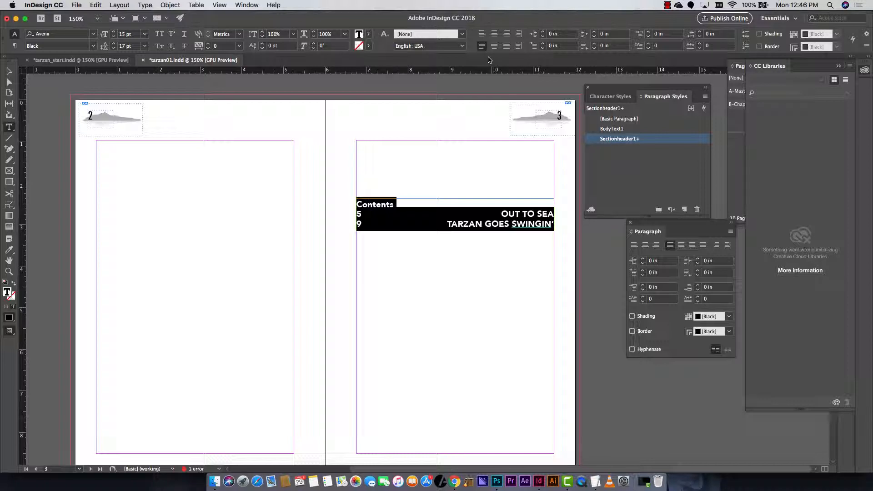
left_click(494, 33)
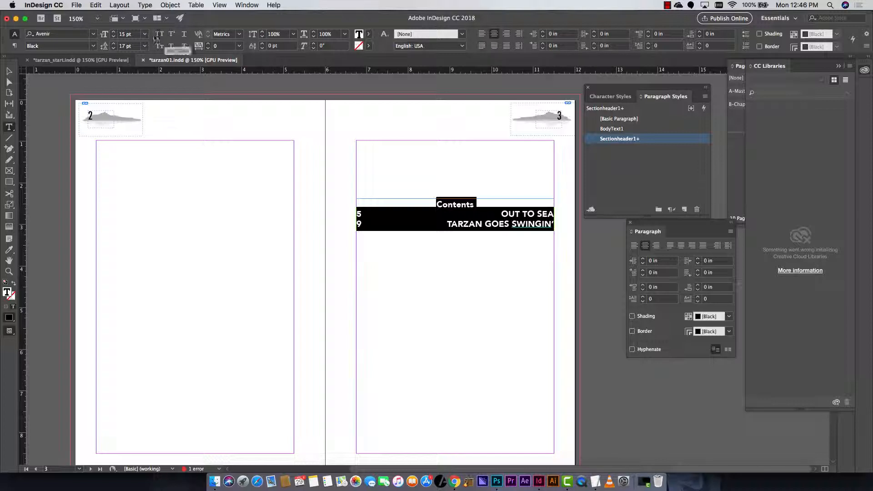
left_click(93, 46)
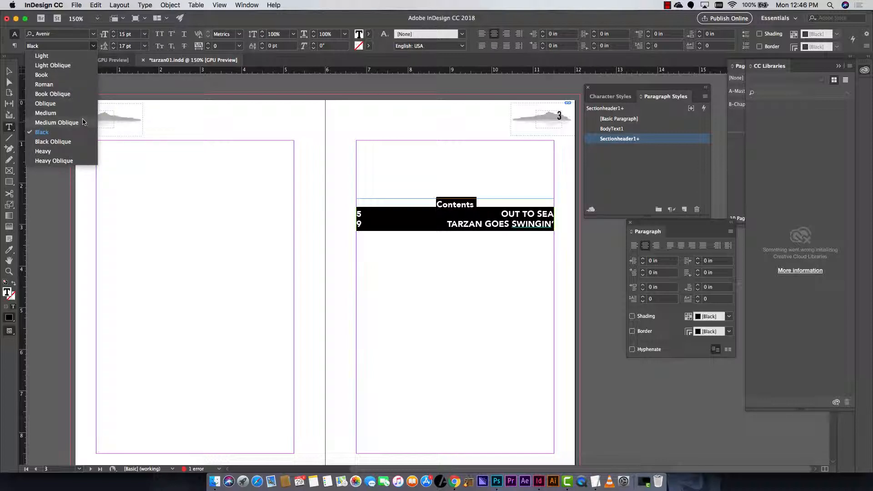
left_click(68, 114)
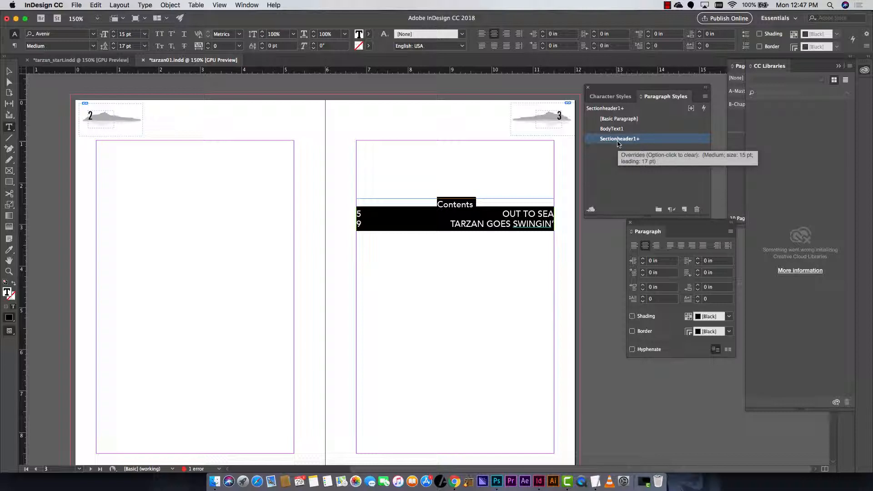
Create a paragraph style named TOCguts1 from the contents text's formatting, and apply BodyText1 to the contents text frame
left_click(705, 96)
left_click(695, 102)
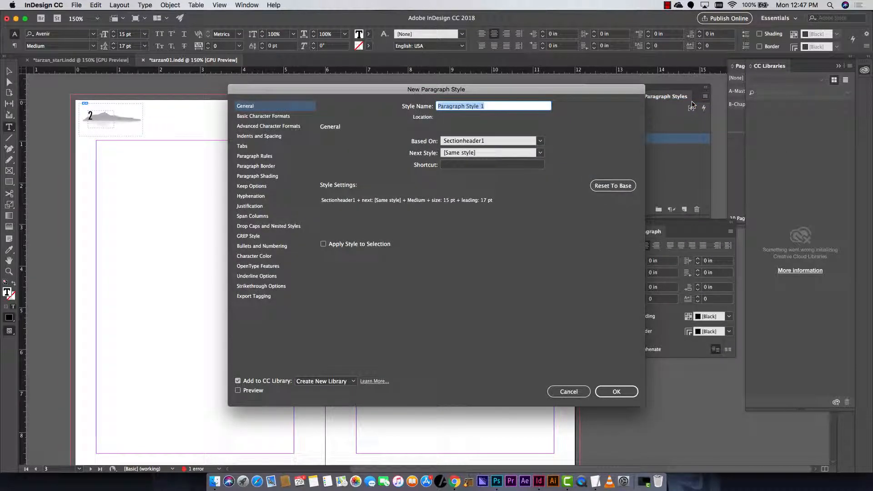
type("TOC")
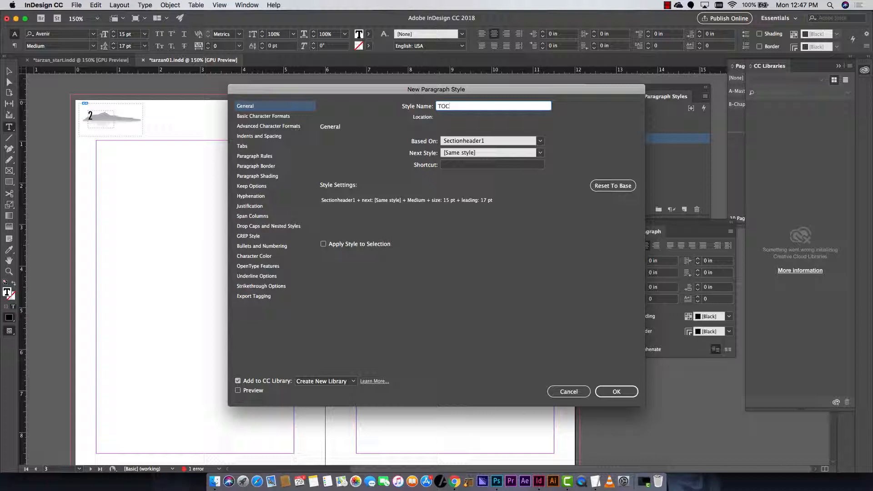
type("guts1")
left_click(628, 394)
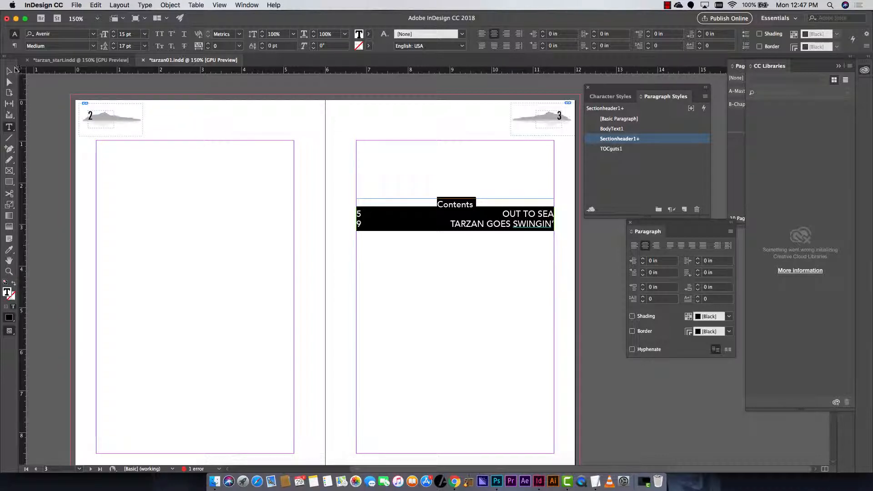
left_click(9, 71)
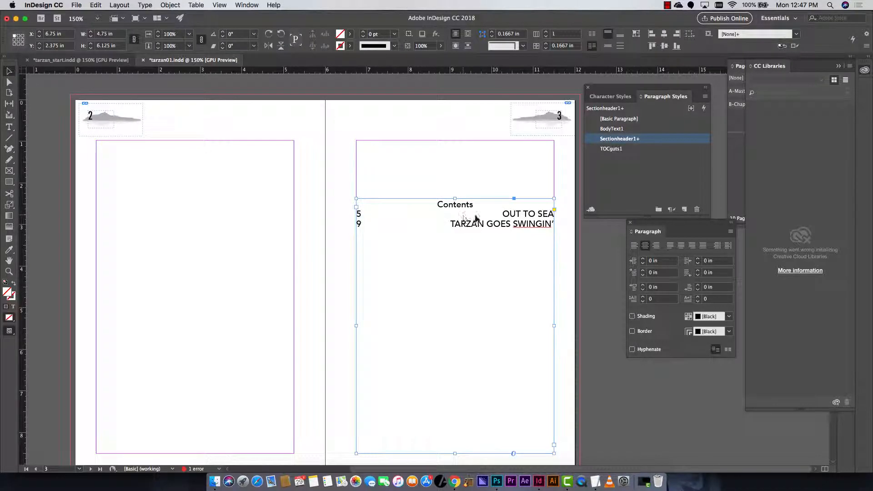
left_click(619, 130)
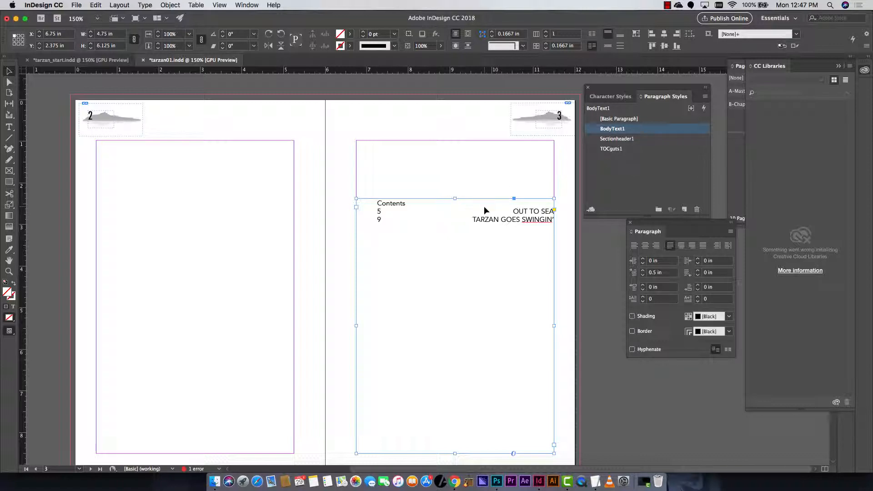
Reopen the table of contents settings and set the entry style for Sectionheader1 to TOCguts1
left_click(120, 5)
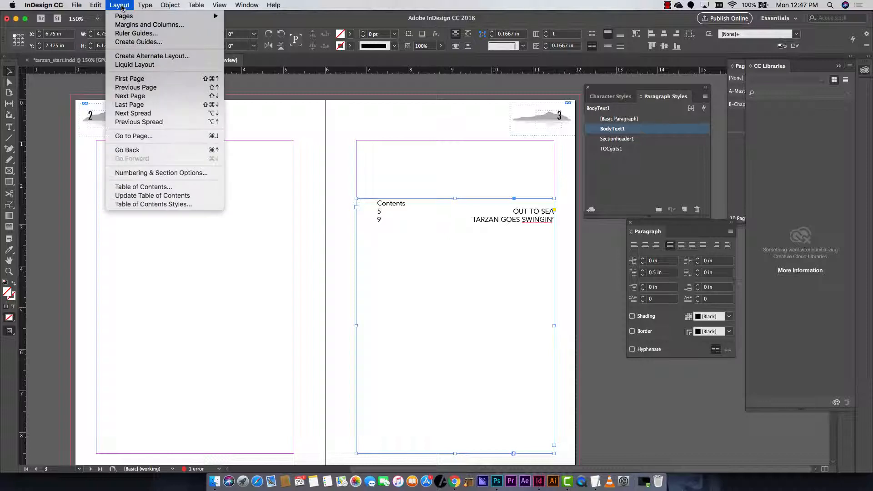
left_click(172, 188)
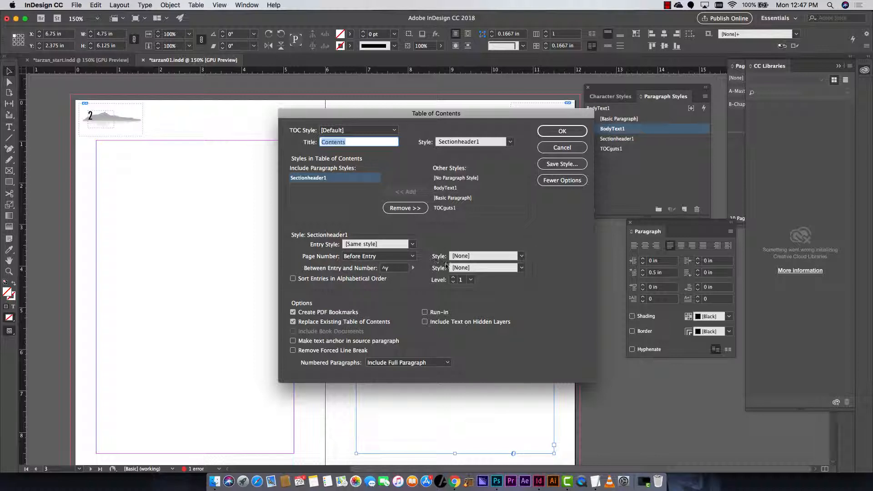
left_click(521, 256)
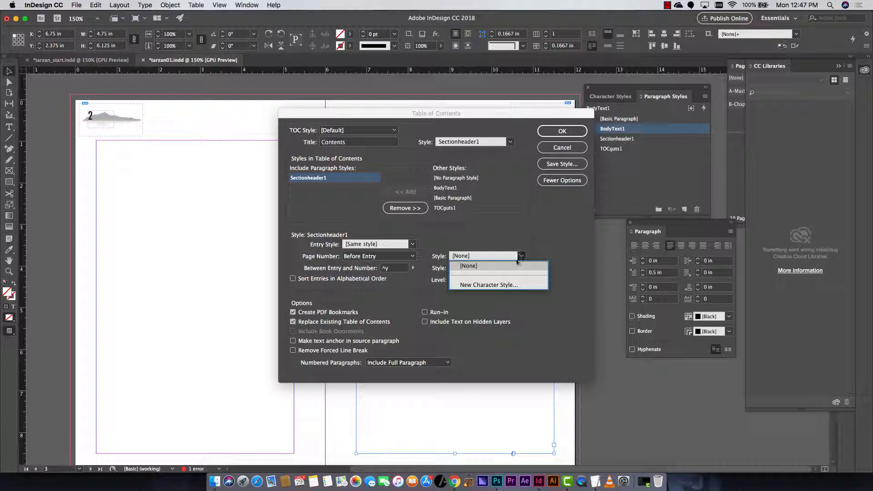
left_click(411, 246)
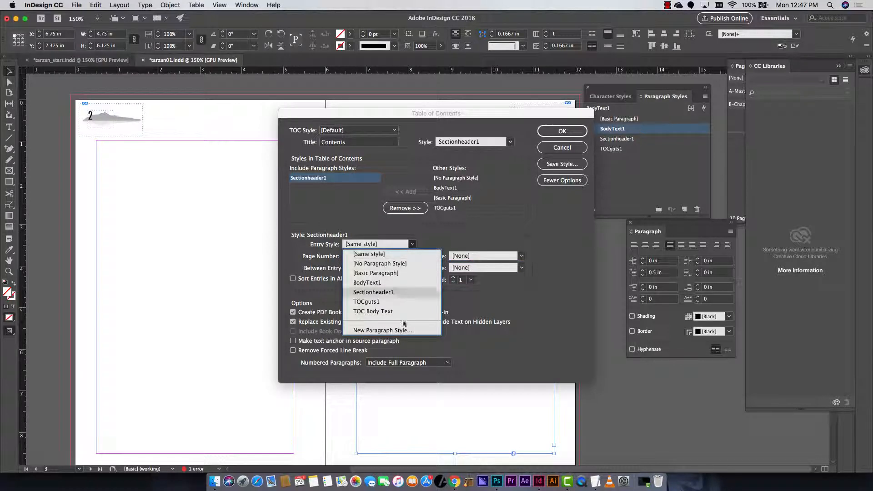
left_click(390, 302)
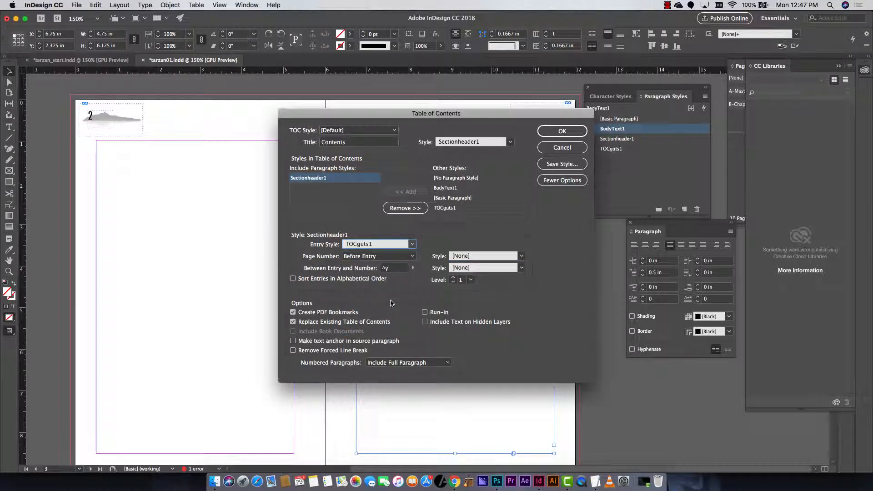
Place the page number after each Sectionheader1 entry and replace the separator with a bullet character followed by a tab character
left_click(410, 256)
left_click(400, 266)
left_click(412, 268)
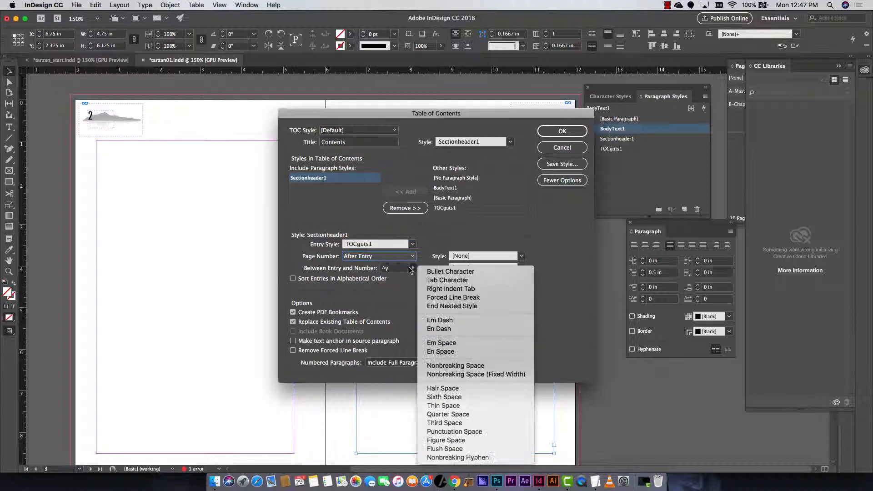
left_click(387, 270)
left_click_drag(391, 268, 381, 269)
key("BackSpace")
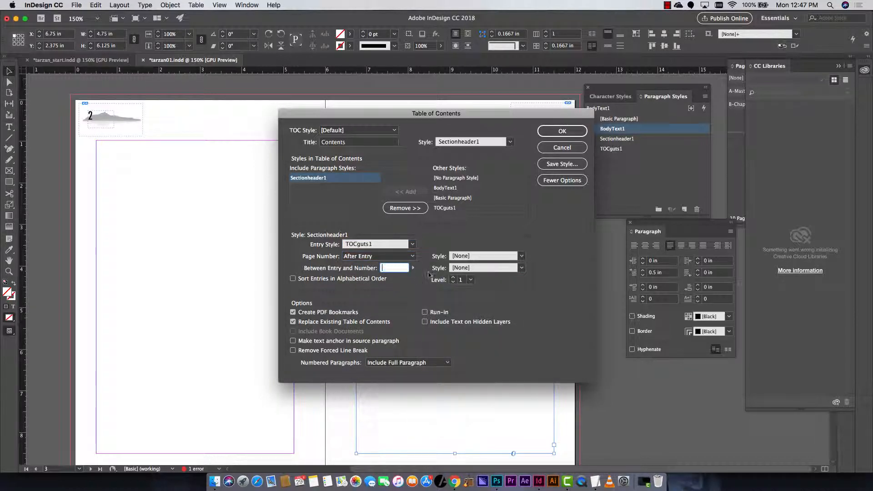
left_click(413, 267)
left_click(426, 272)
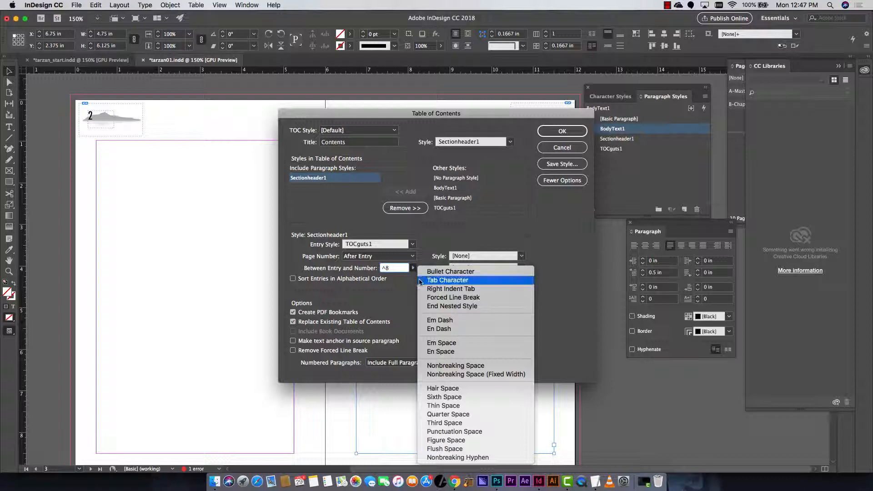
left_click(419, 280)
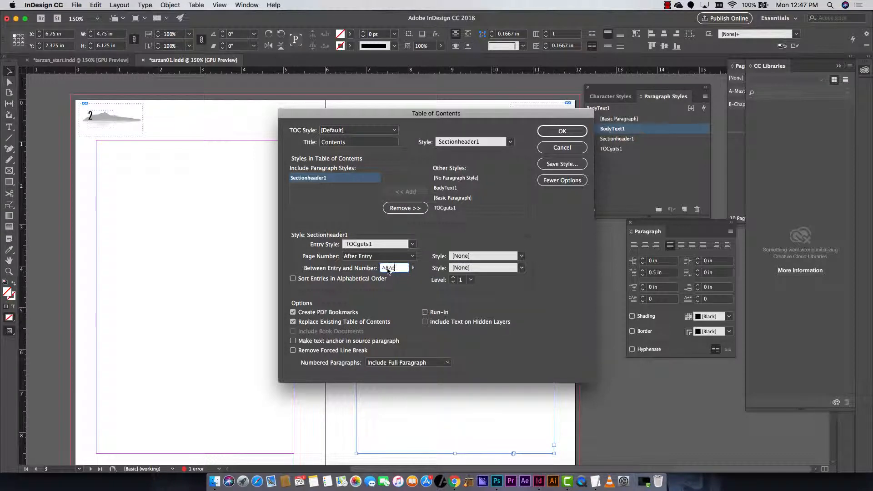
Reorder the separator to a tab followed by a bullet (^t^8), and regenerate the table of contents without overset items
left_click_drag(385, 270, 380, 270)
key("BackSpace")
left_click(413, 269)
left_click(413, 271)
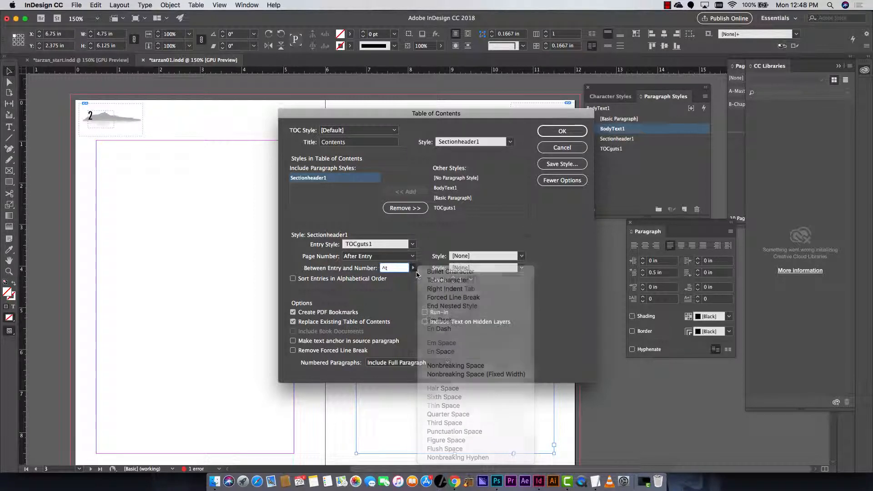
left_click(413, 270)
left_click(455, 271)
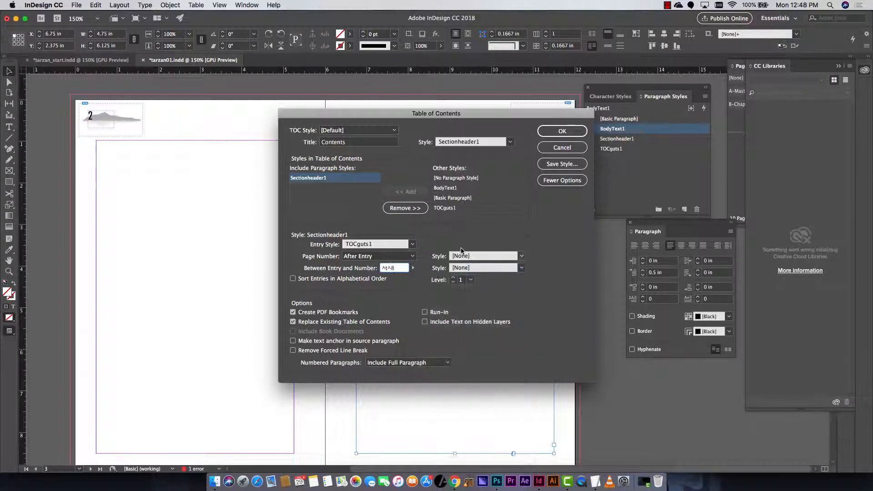
left_click(560, 131)
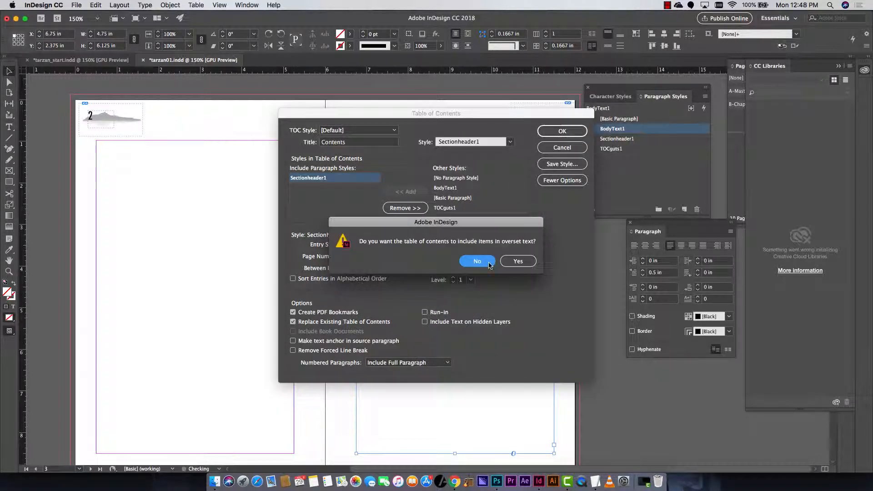
left_click(489, 263)
left_click(516, 272)
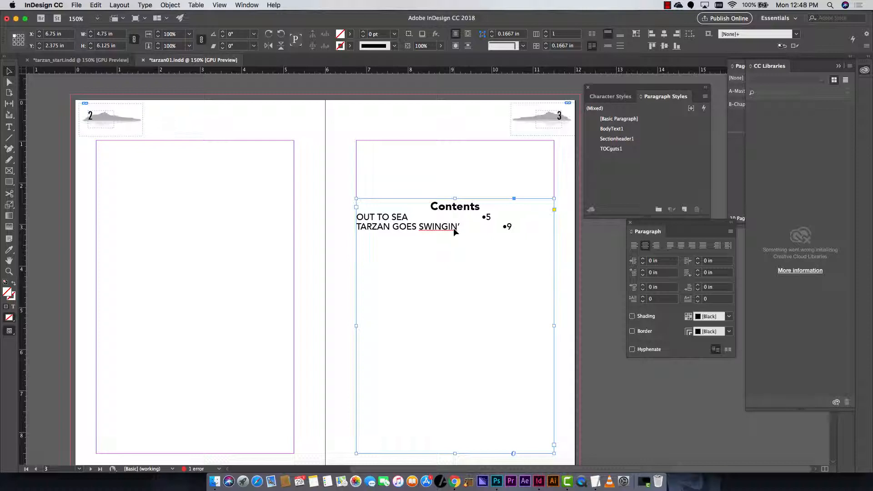
Add a left-justified tab stop at 4 in to the TOCguts1 paragraph style, and save the document
left_click(613, 150)
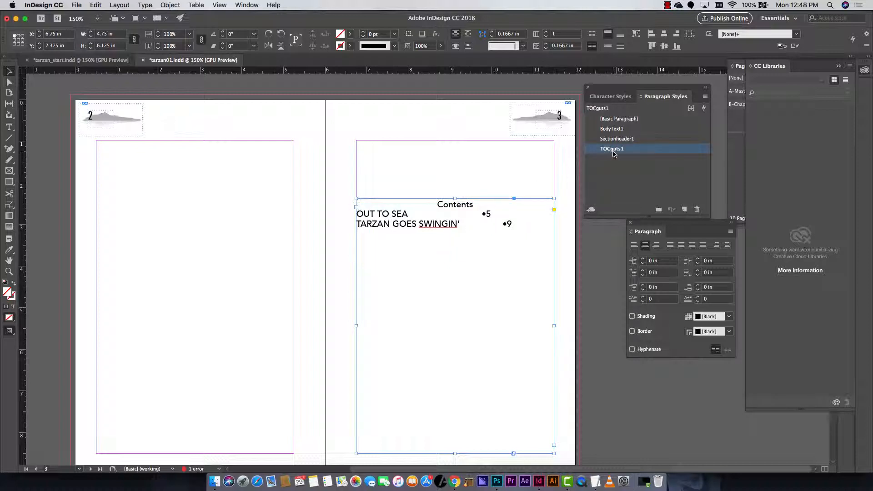
right_click(615, 152)
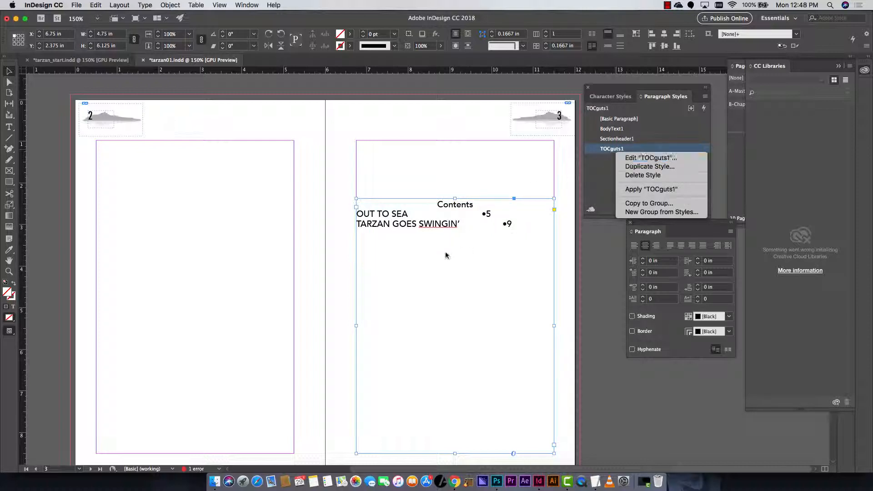
left_click(635, 159)
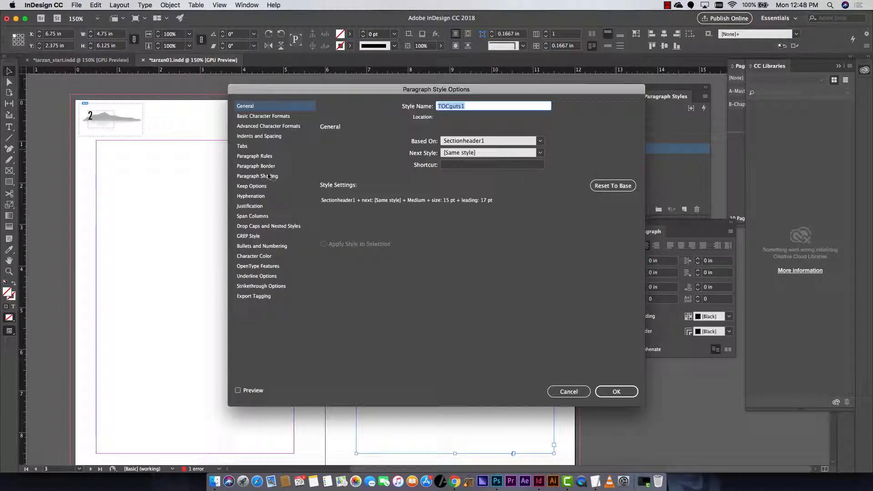
left_click(251, 147)
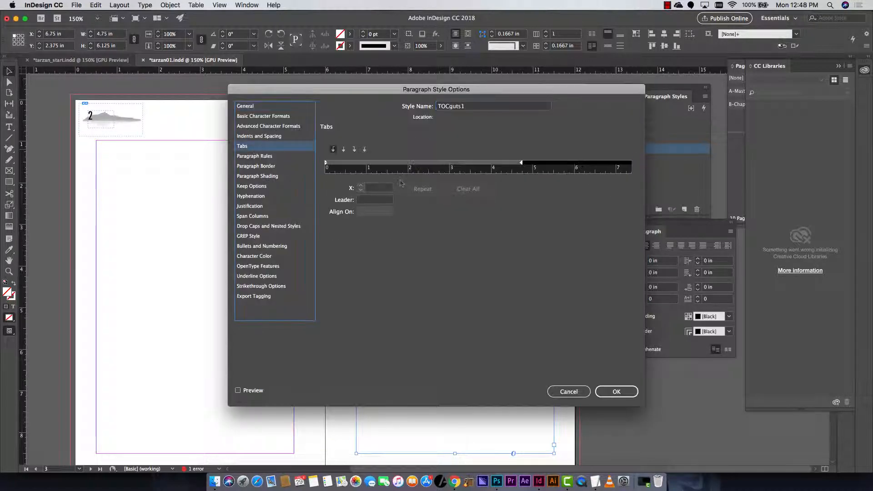
left_click(333, 150)
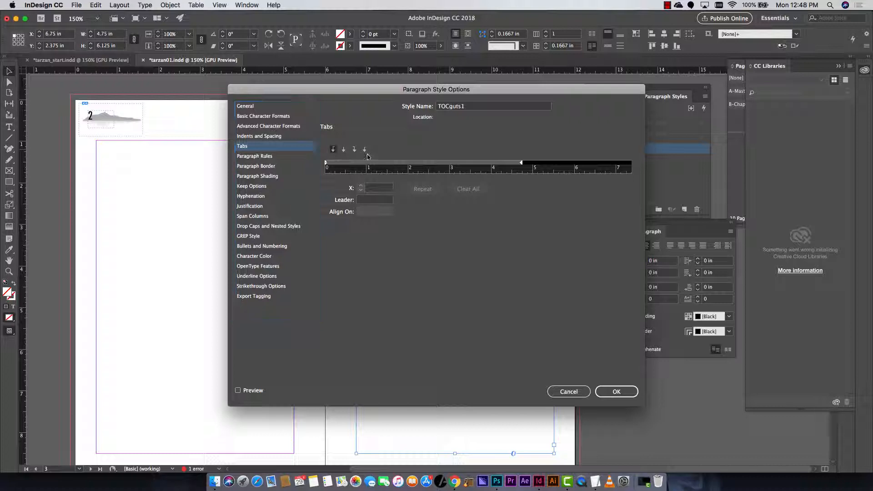
left_click(512, 168)
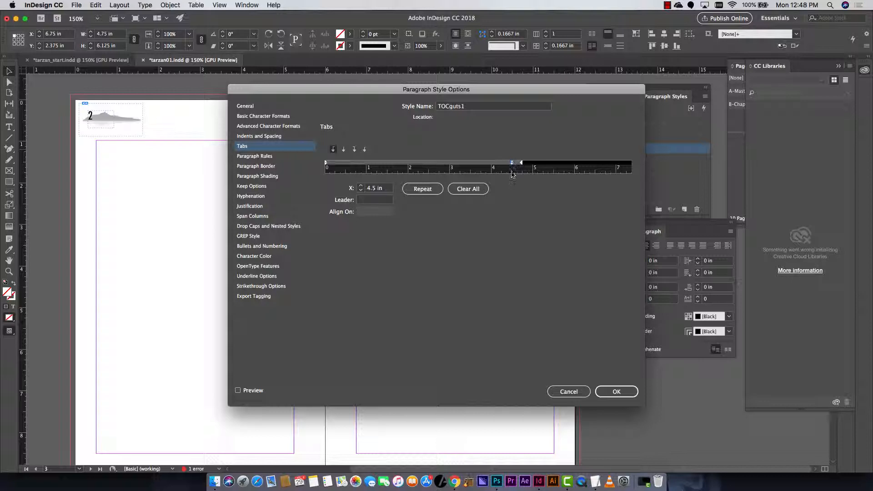
left_click_drag(513, 167, 493, 165)
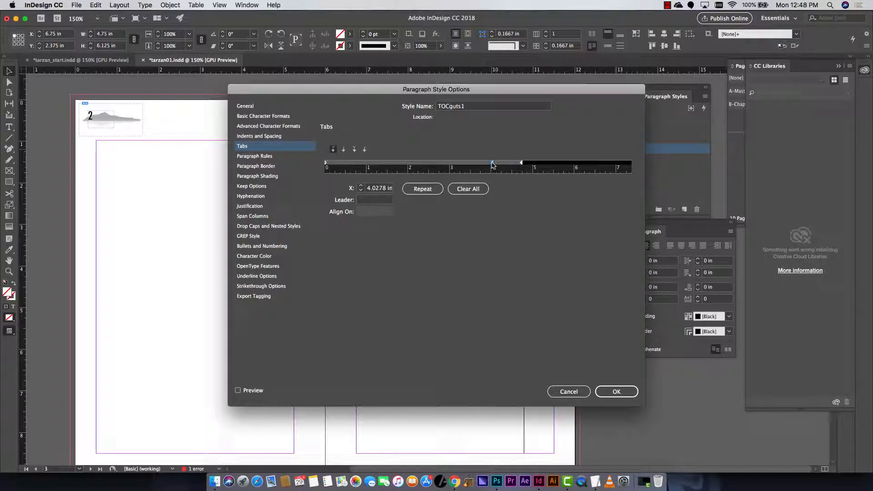
double_click(380, 188)
type("4")
key("Tab")
left_click(613, 391)
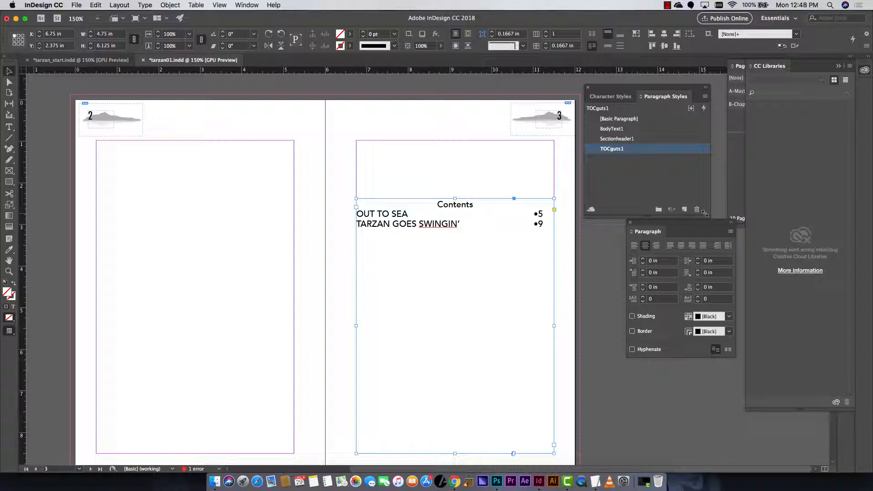
key("super+s")
Insert four A-Master pages after page 7
left_click(739, 126)
scroll(780, 178, "down", 2)
left_click(784, 180)
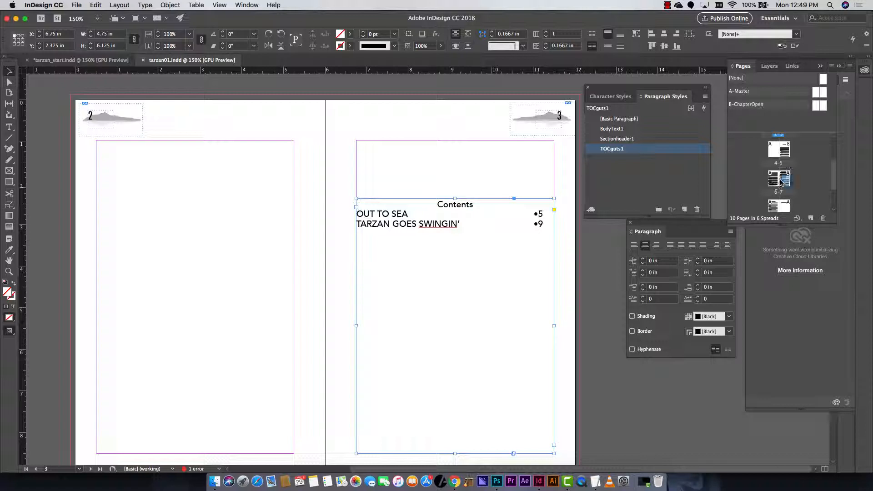
left_click(840, 66)
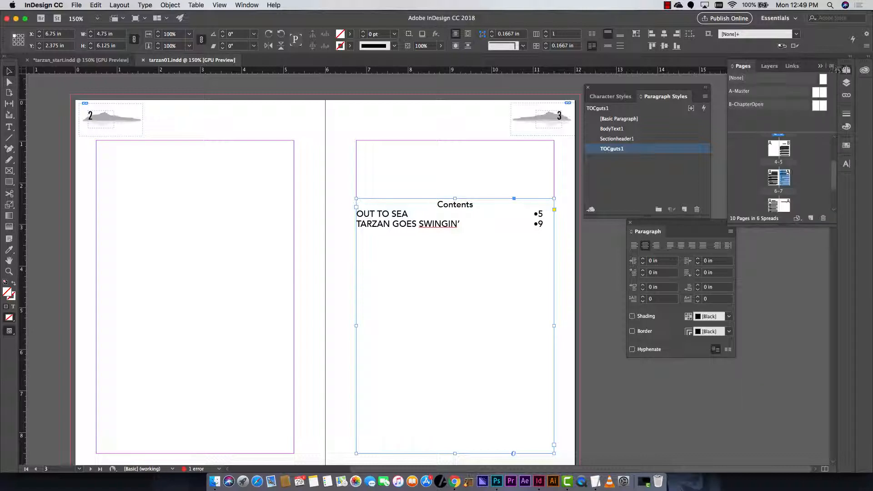
left_click(821, 67)
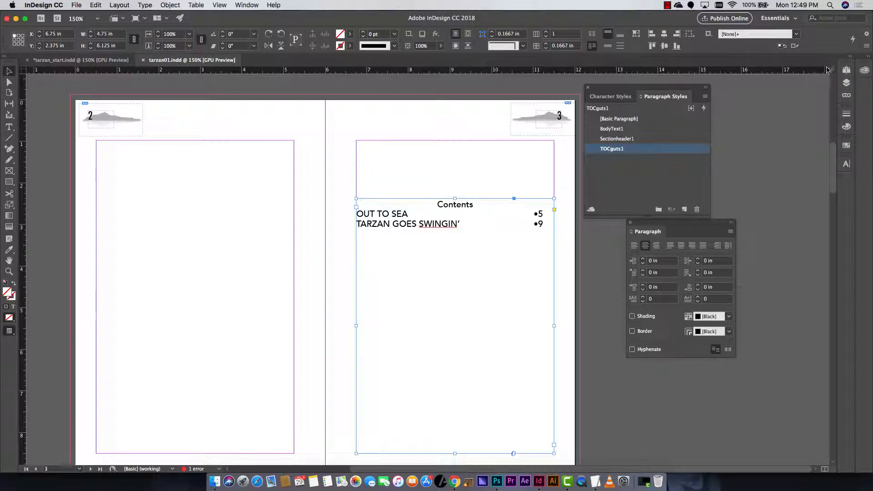
left_click(845, 73)
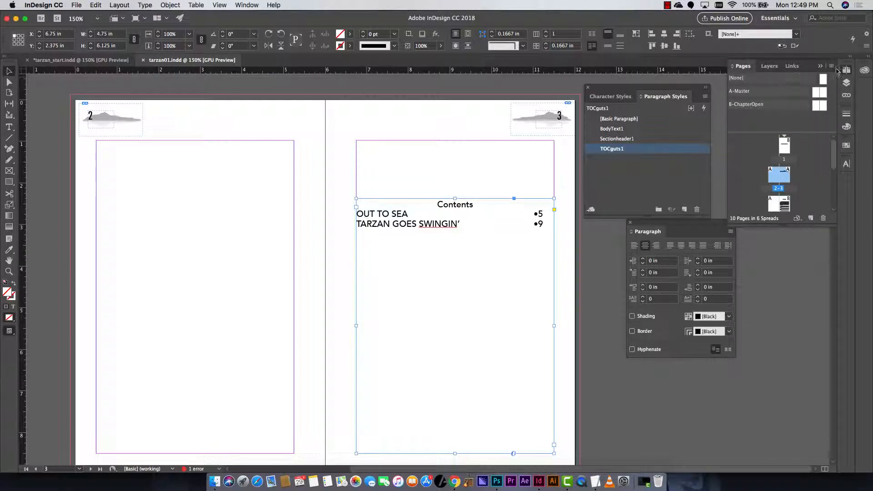
left_click(832, 66)
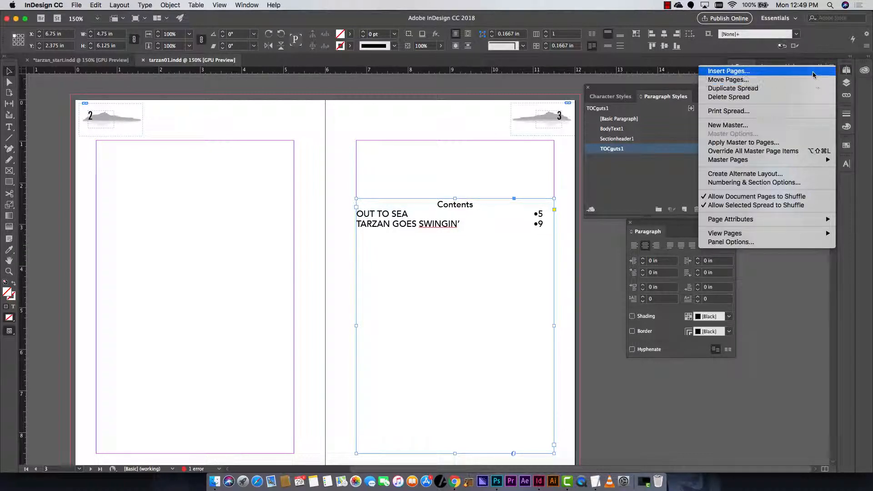
left_click(813, 72)
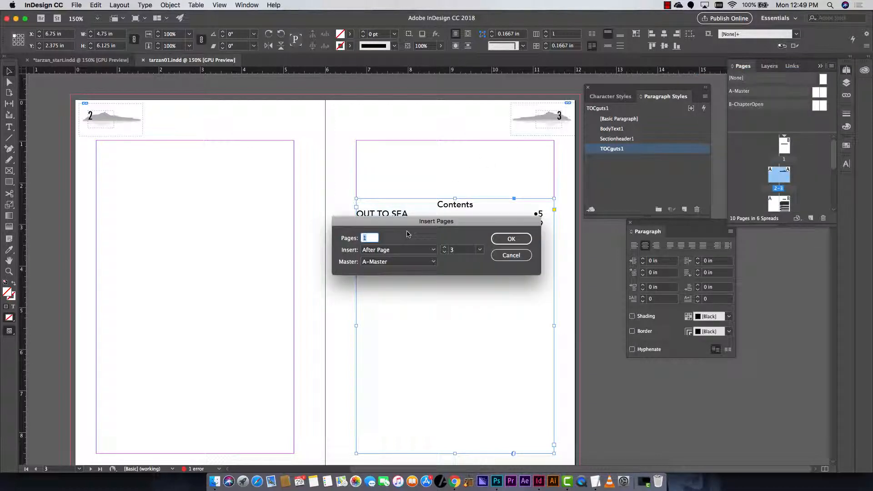
type("2")
key("BackSpace")
type("4")
left_click(418, 250)
left_click(464, 250)
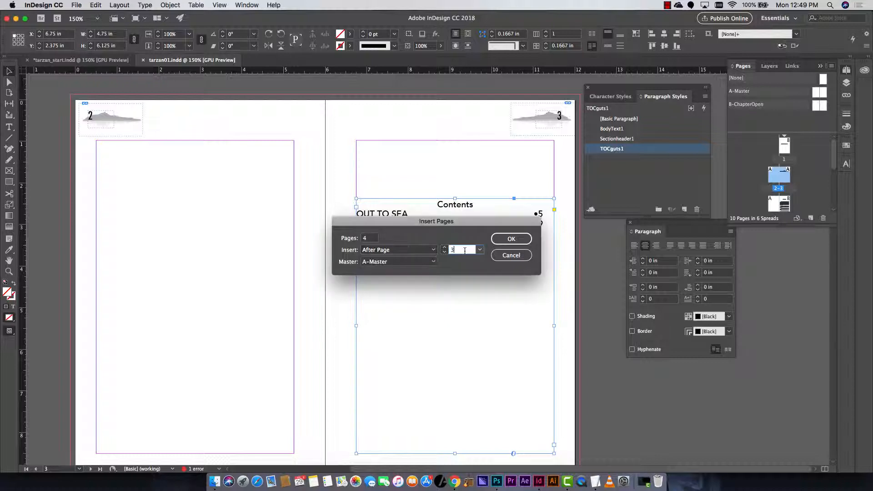
left_click_drag(463, 249, 449, 250)
left_click(505, 239)
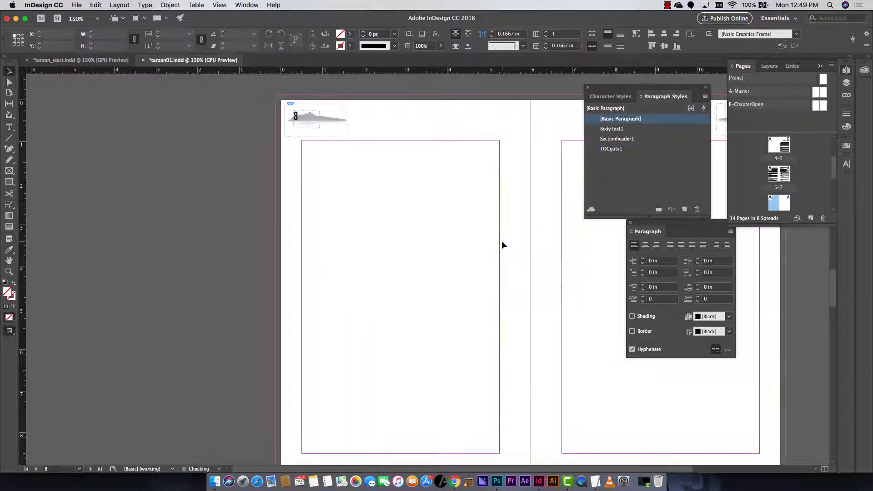
Review the spreads around the inserted blank pages through to the TARZAN GOES SWINGIN' title page, and return to the contents page
key("super+minus")
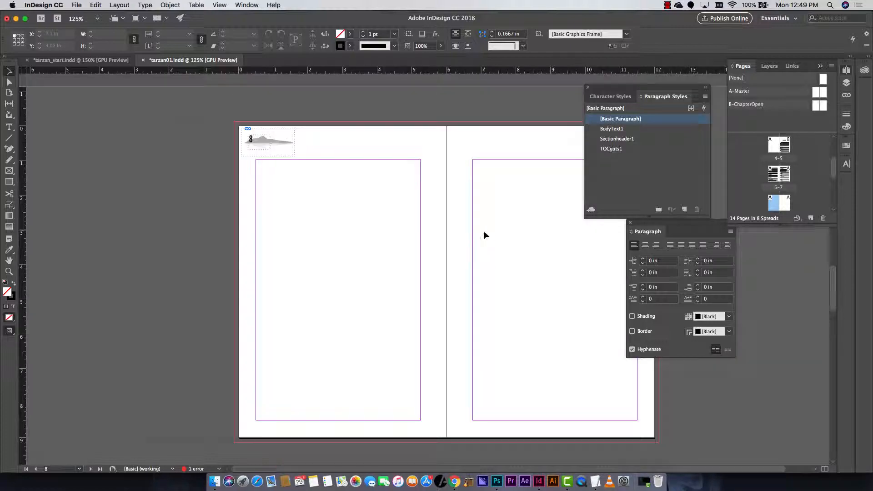
scroll(485, 232, "up", 10)
scroll(487, 236, "down", 5)
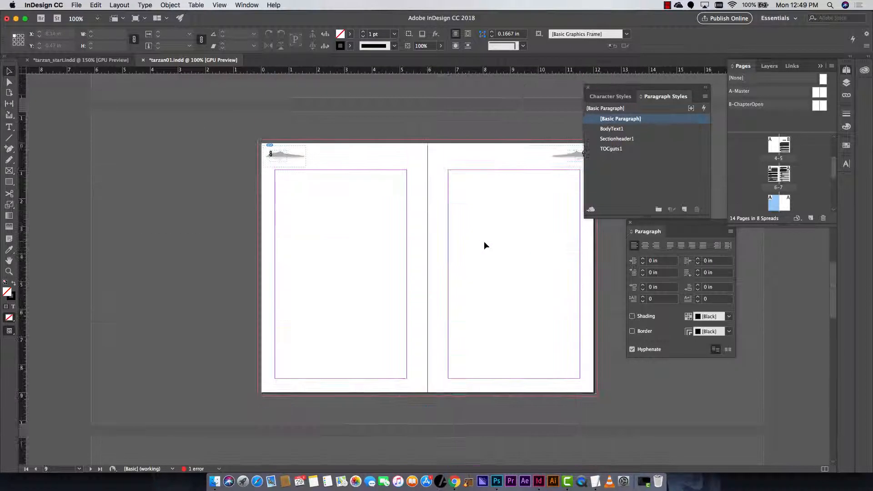
scroll(483, 245, "up", 5)
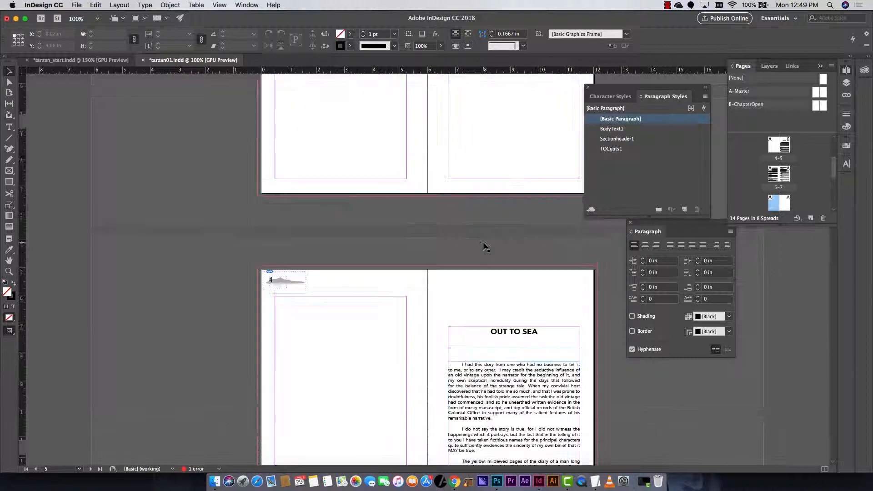
scroll(518, 360, "down", 10)
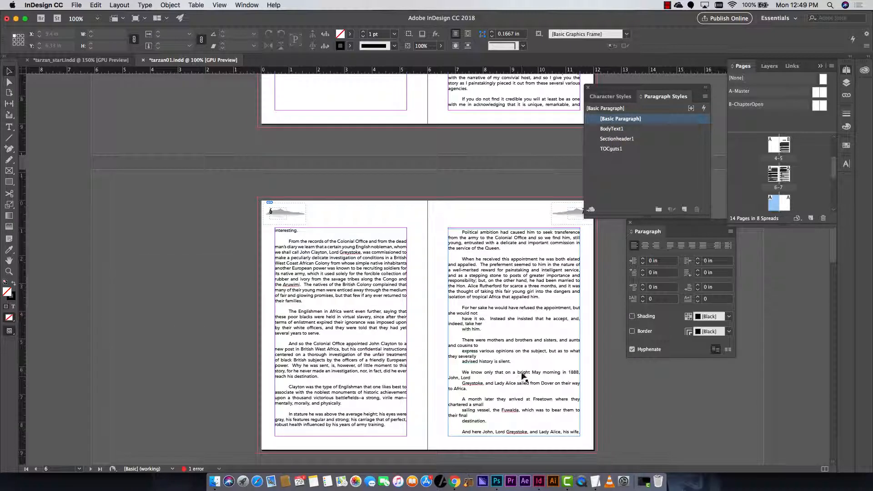
scroll(517, 378, "down", 8)
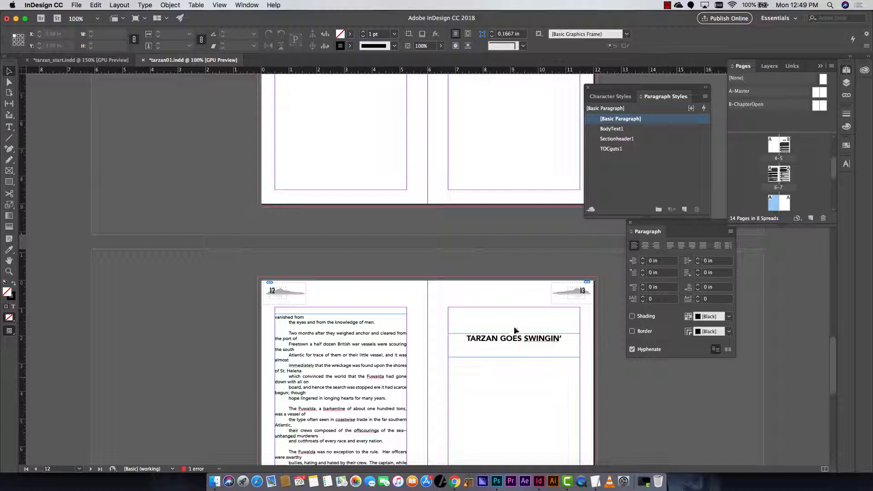
scroll(520, 333, "up", 20)
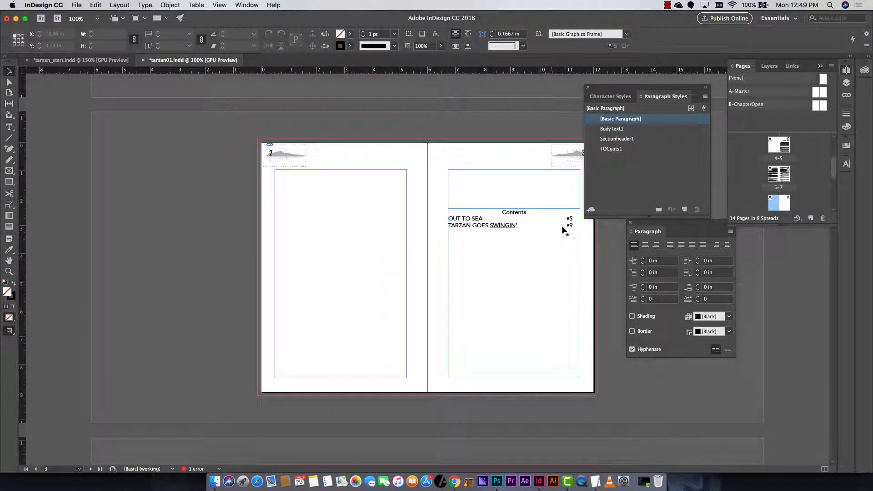
Update the table of contents in the text frame on page 3 to match the new pagination
left_click(501, 228)
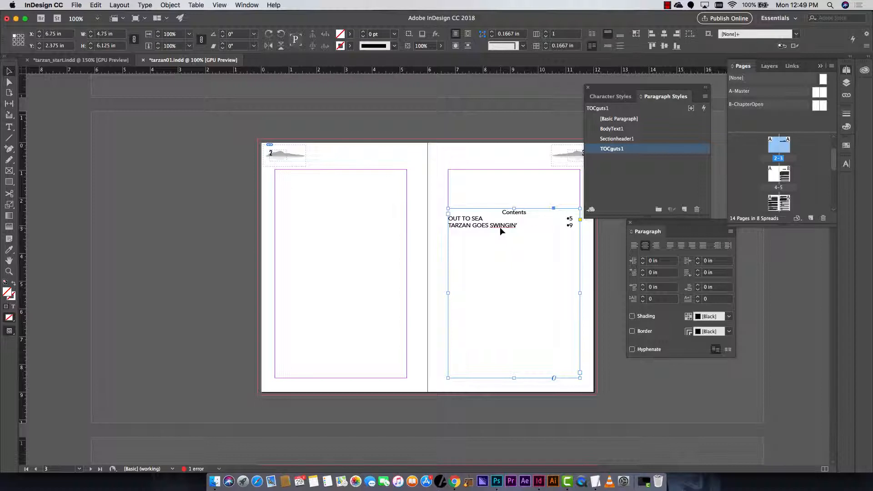
left_click(122, 4)
left_click(153, 194)
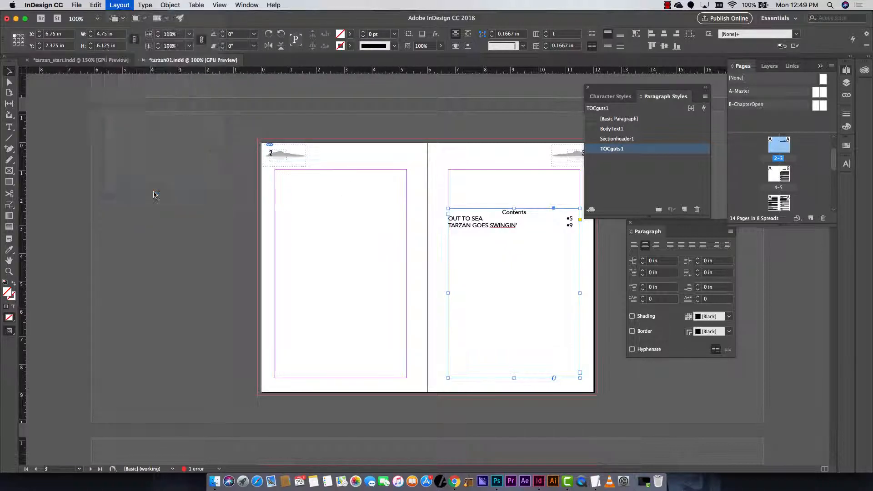
left_click(478, 258)
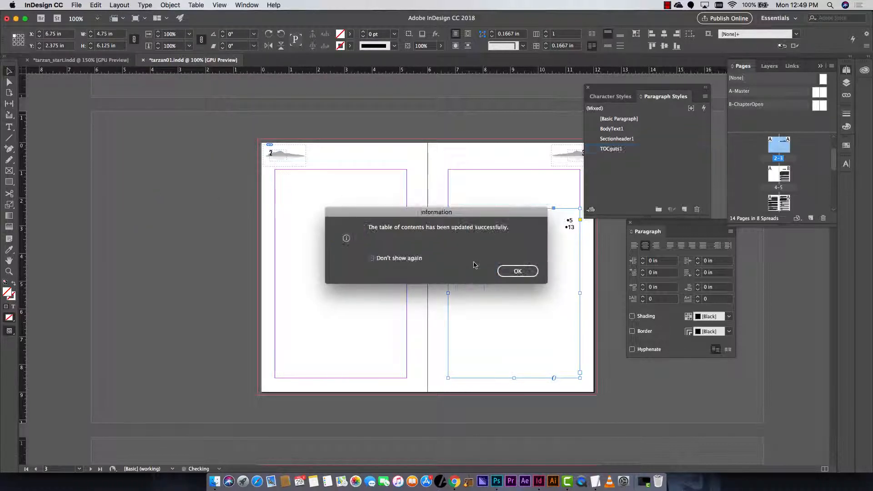
left_click_drag(482, 221, 275, 230)
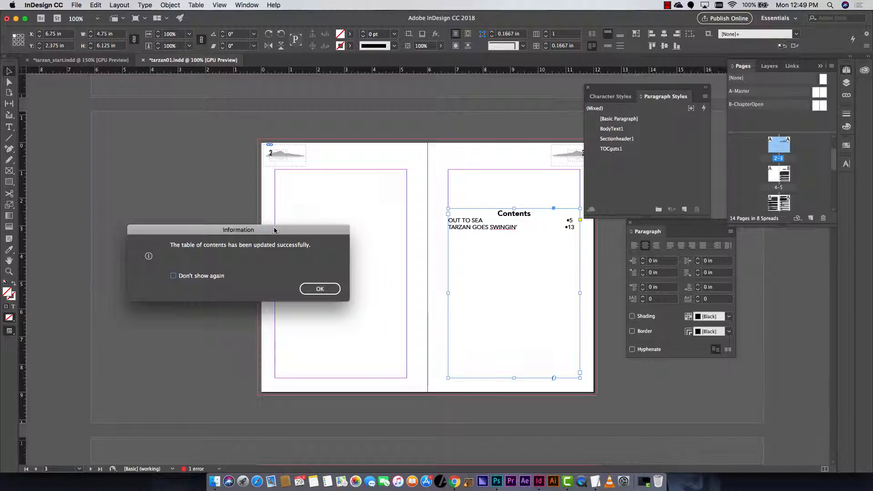
left_click(324, 289)
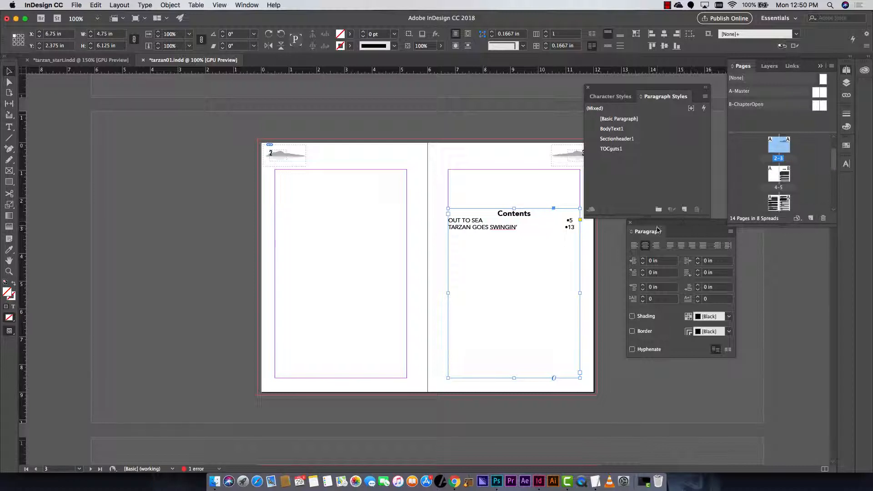
Place the image creuzet-011.jpg from the Desktop's cannonball_conceptArt/town_ext folder onto blank page 2
left_click(613, 96)
left_click(667, 97)
left_click(343, 215)
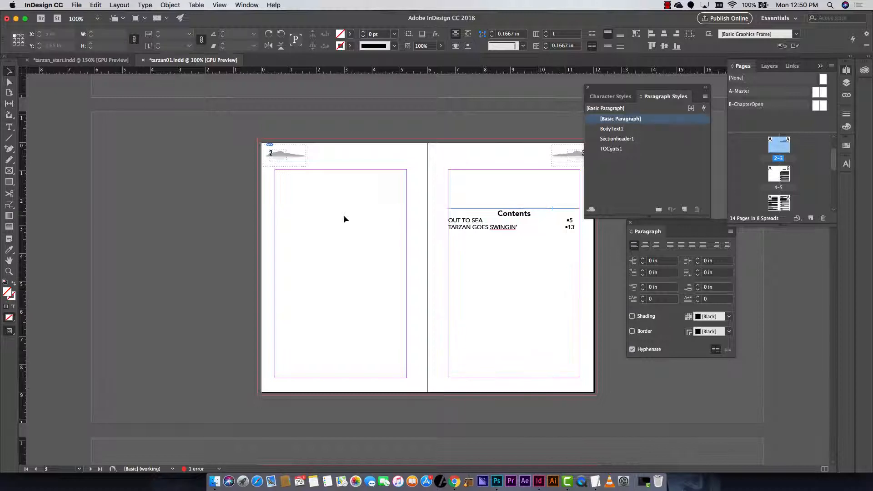
key("super+d")
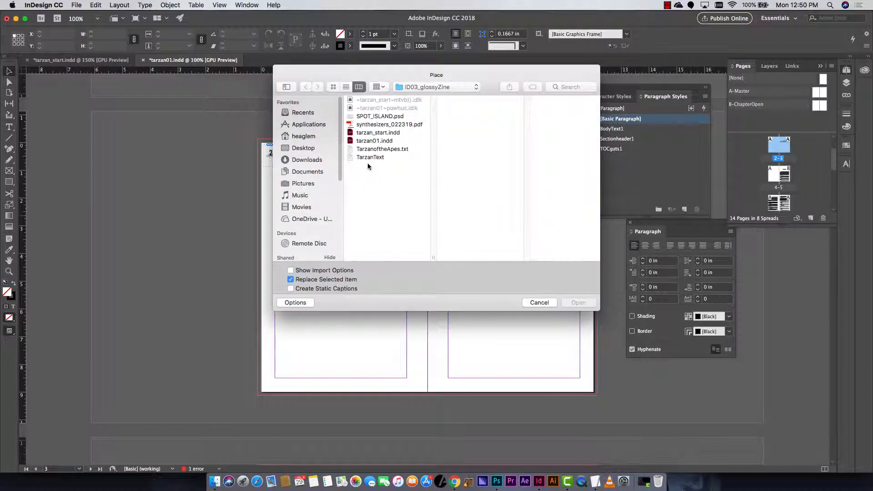
left_click(317, 150)
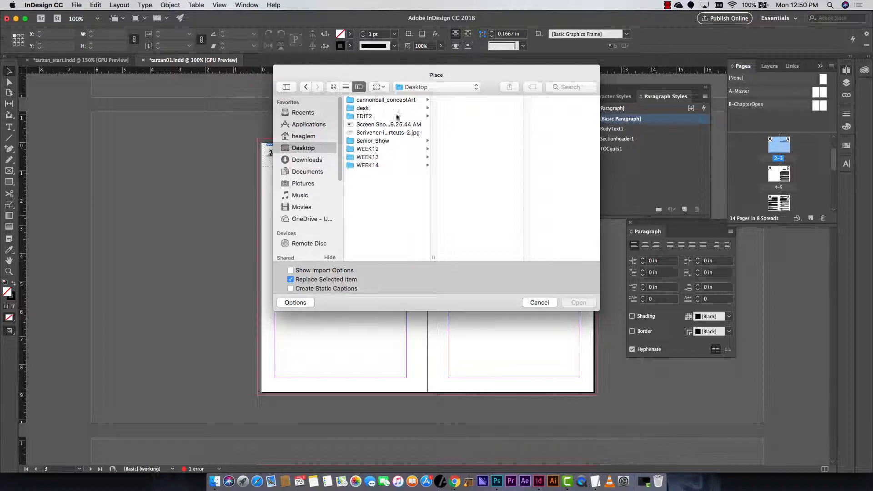
left_click(391, 100)
left_click(476, 125)
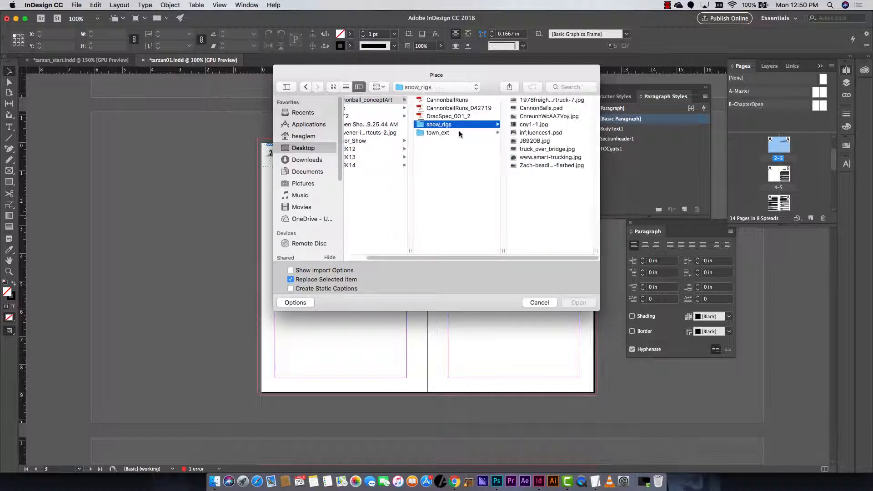
left_click(459, 131)
left_click(535, 125)
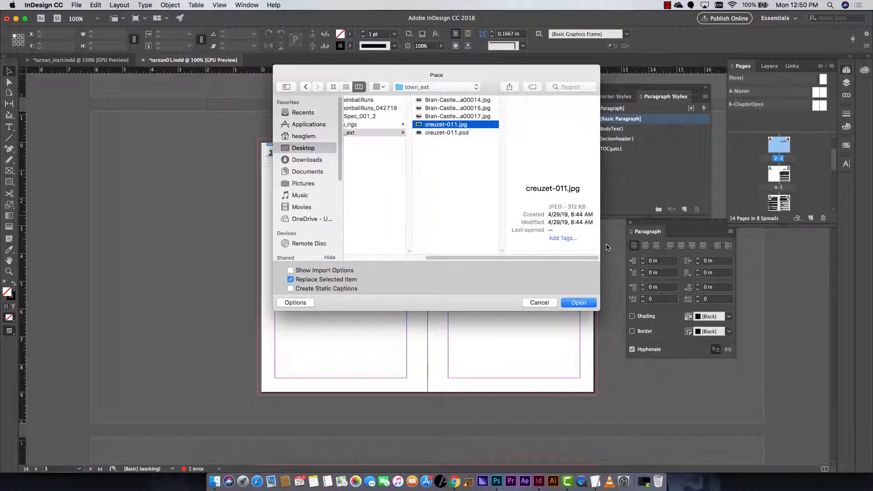
left_click(585, 302)
left_click(298, 226)
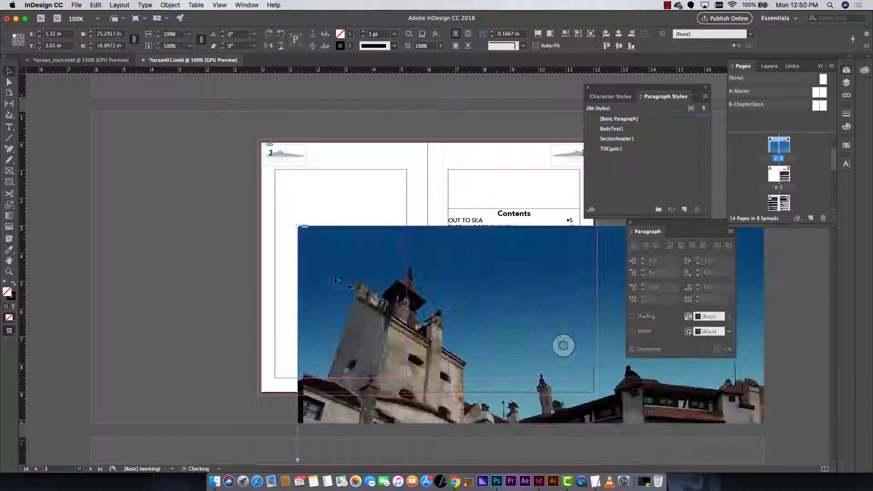
Shrink the castle image, align it with the upper-left corner of page 2, and scale it by 50%
left_click_drag(300, 244, 248, 200)
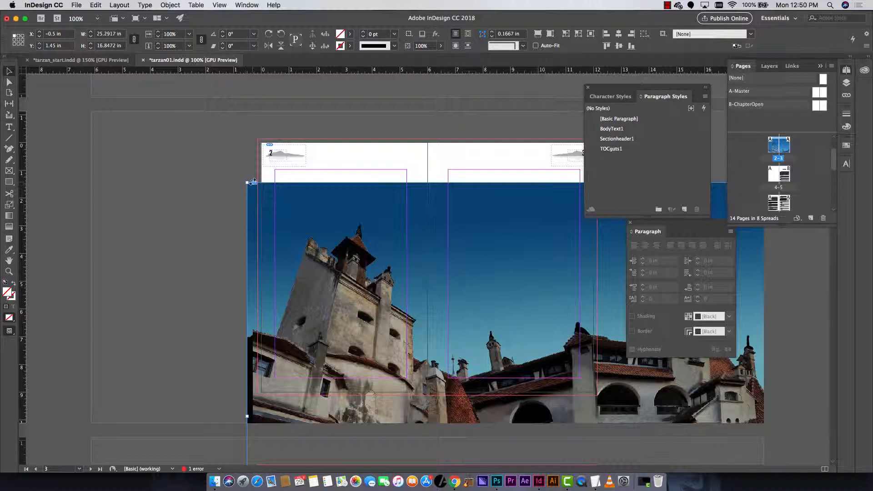
left_click_drag(247, 183, 406, 288)
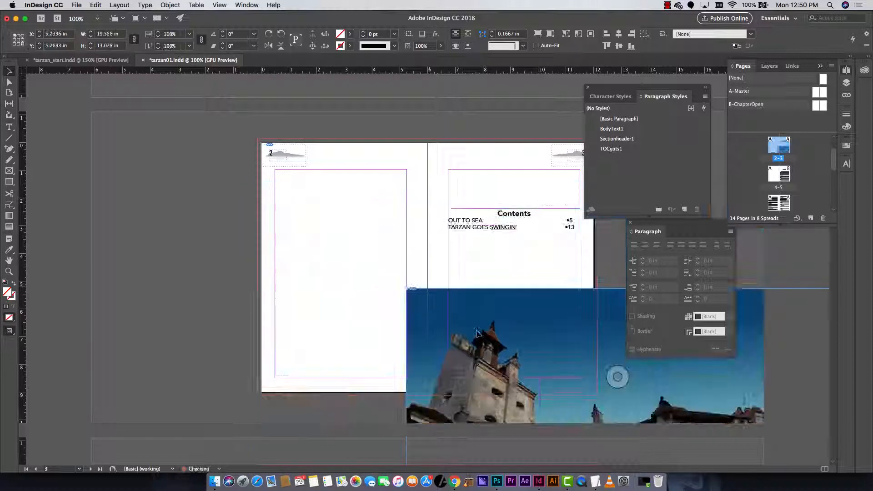
left_click_drag(235, 186, 235, 162)
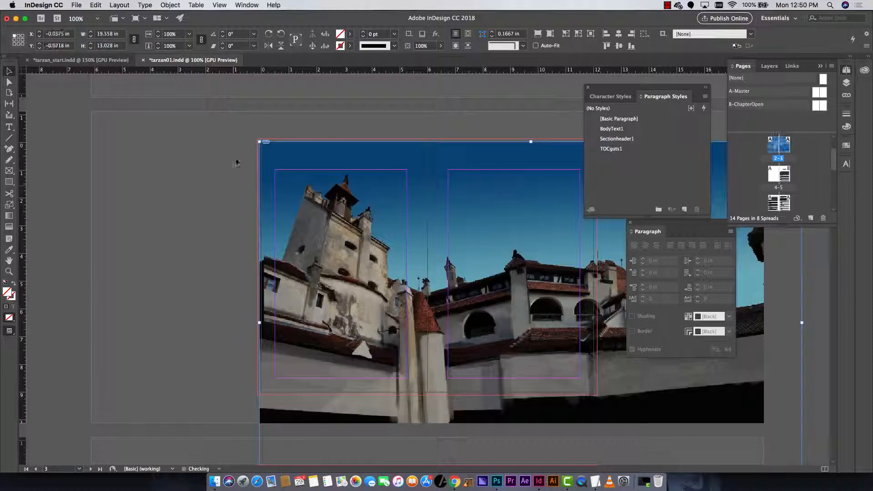
double_click(175, 34)
type("50")
key("Return")
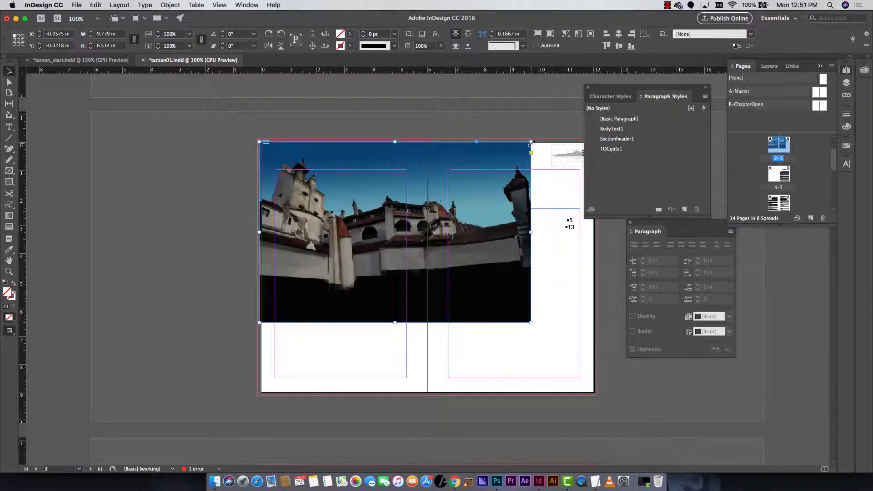
Scale the castle image proportionally to span page 2 from the spine past the outer bleed, about 6.19 in wide
left_click_drag(531, 142, 427, 211)
left_click(384, 353)
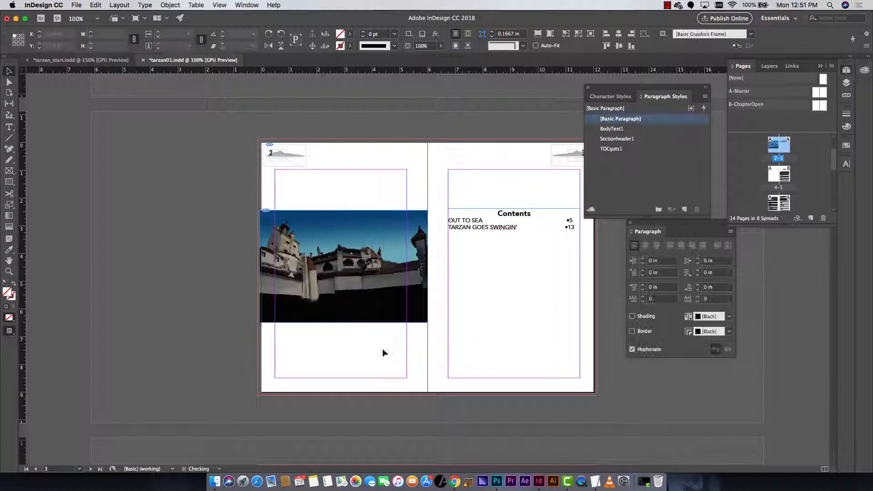
left_click(317, 270)
key("super+equal")
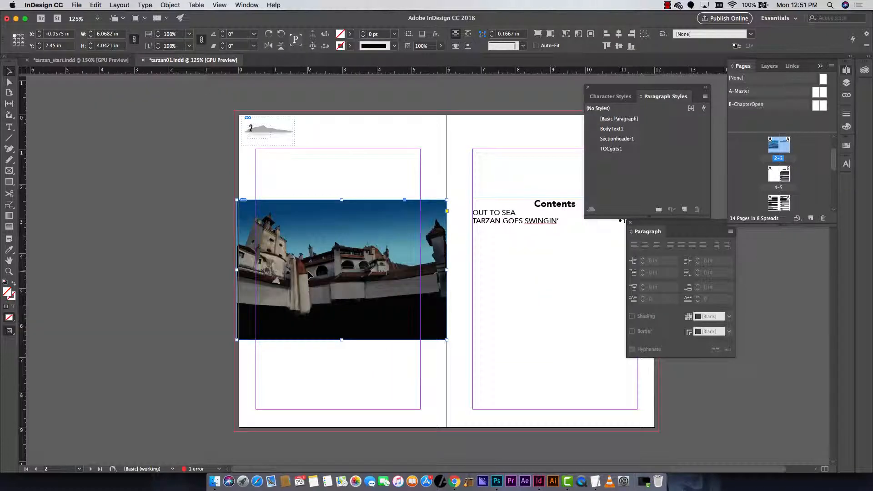
key("super+equal")
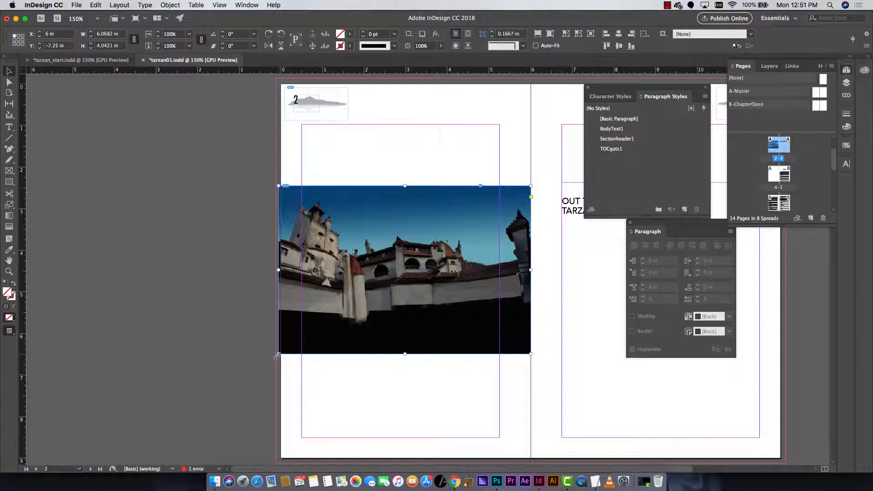
left_click_drag(276, 356, 275, 357)
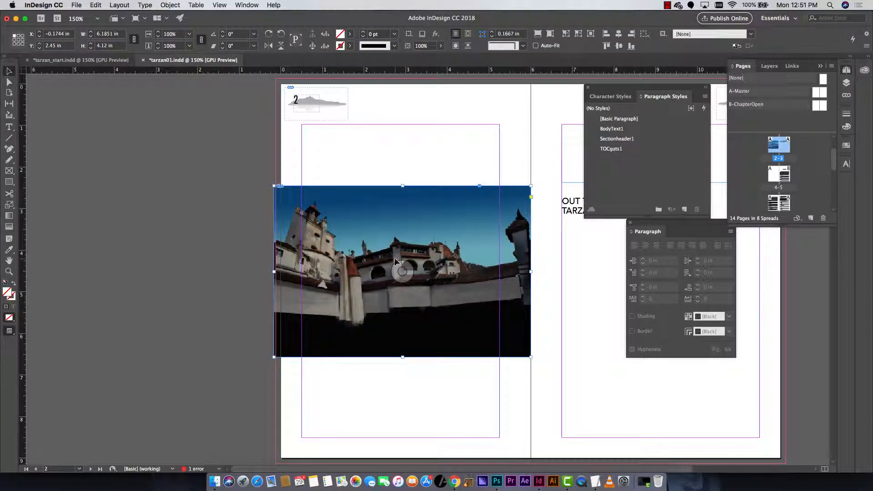
Enlarge the castle image to about 14.19 × 9.46 in and position it past the bleed on page 2's outer, upper and lower edges
key("super+minus")
left_click_drag(367, 278, 330, 202)
left_click_drag(398, 265, 425, 279)
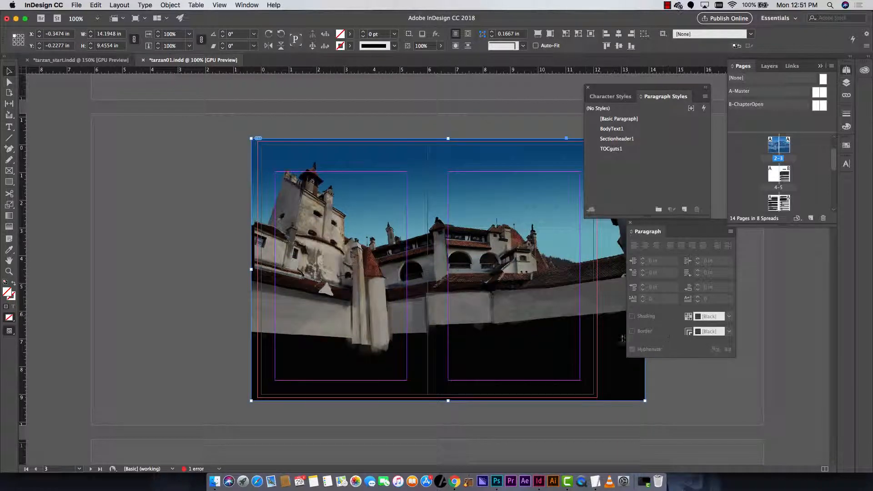
scroll(623, 346, "up", 1)
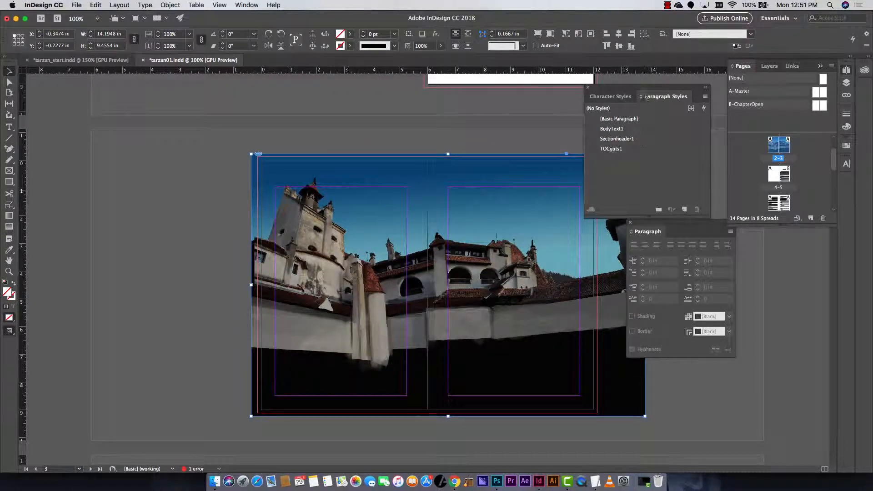
left_click_drag(363, 130, 363, 129)
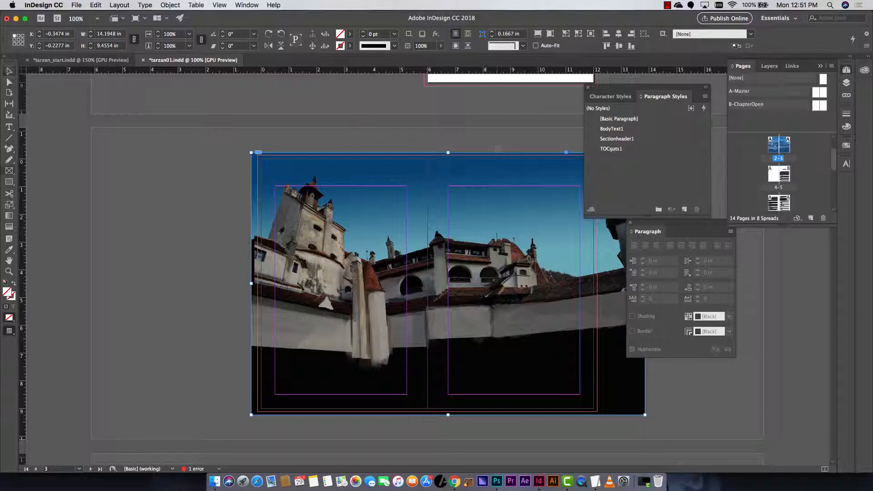
Crop the castle image's right side to the spine so that it covers only page 2, then deselect it
key("Tab")
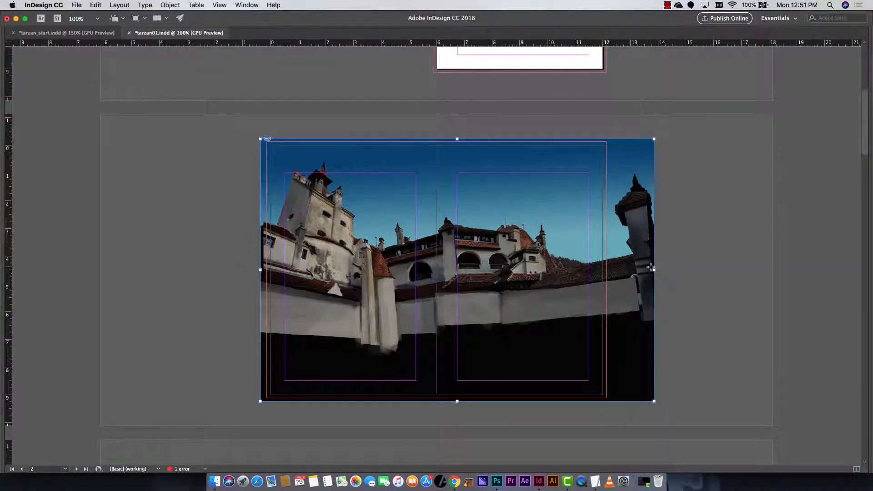
key("b")
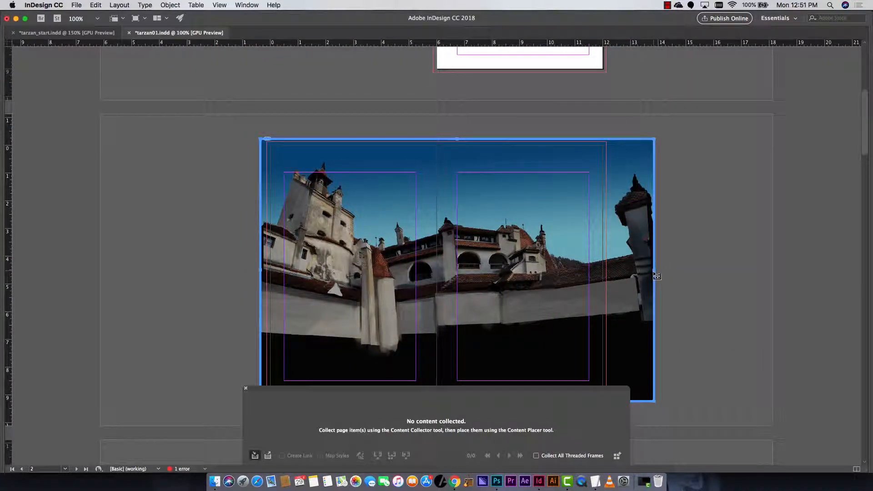
key("v")
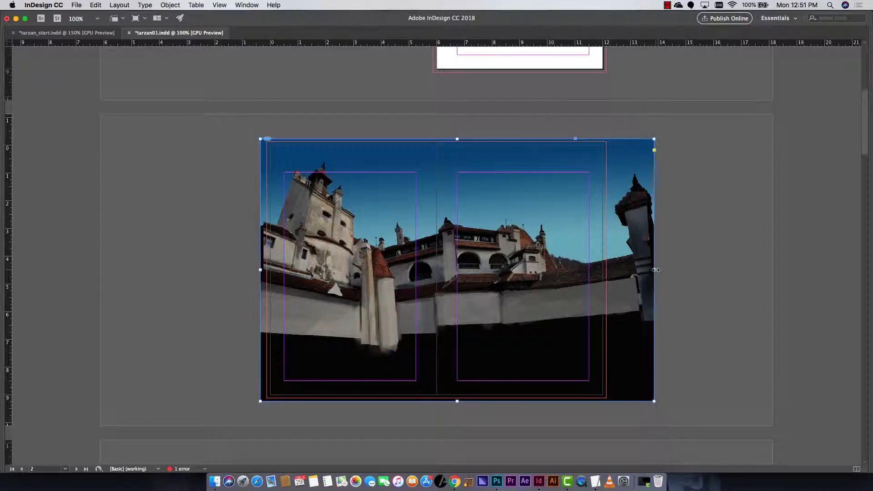
left_click_drag(654, 271, 437, 279)
left_click(648, 291)
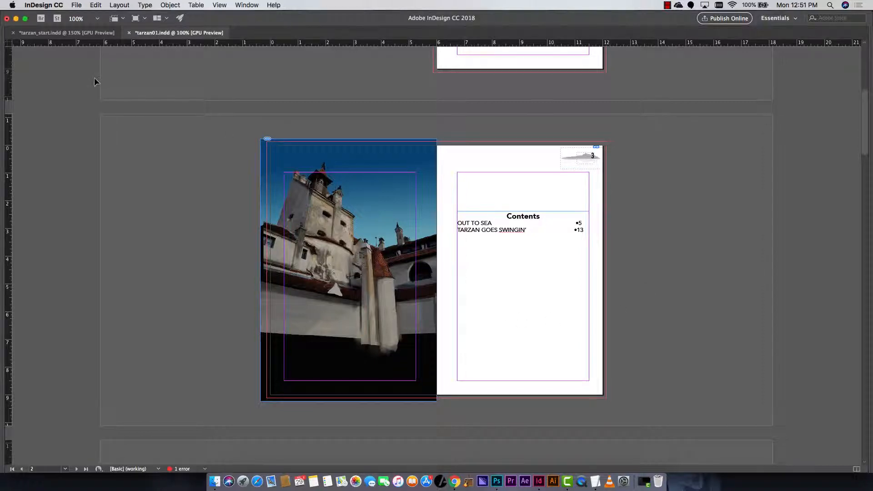
key("Tab")
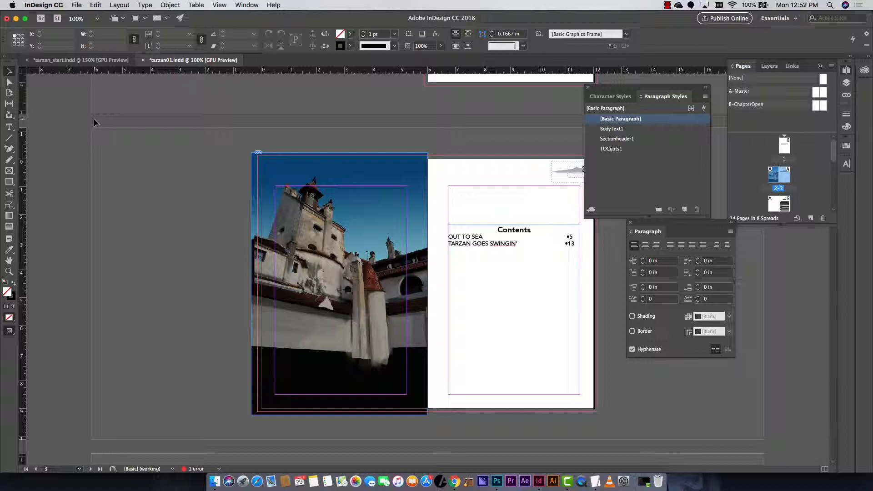
Zoom out to the entire pasteboard and examine the document's spreads at 25%
key("super+alt+shift+0")
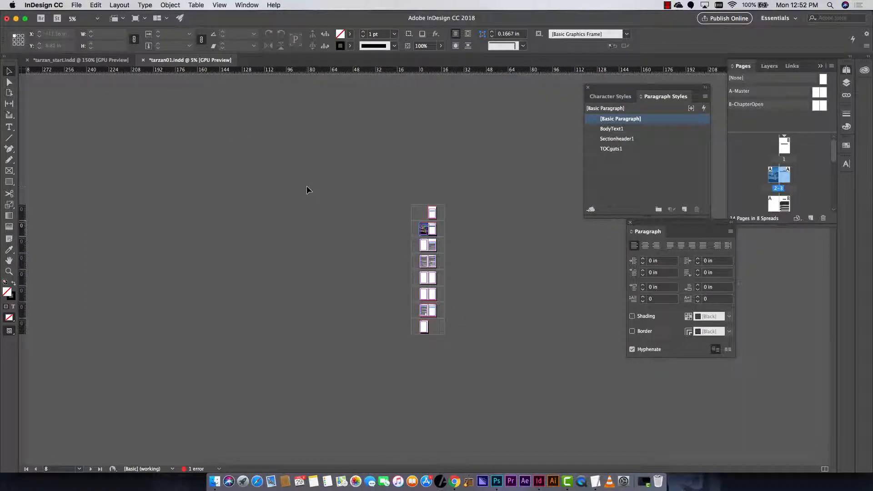
key("super+equal")
key("super+equal")
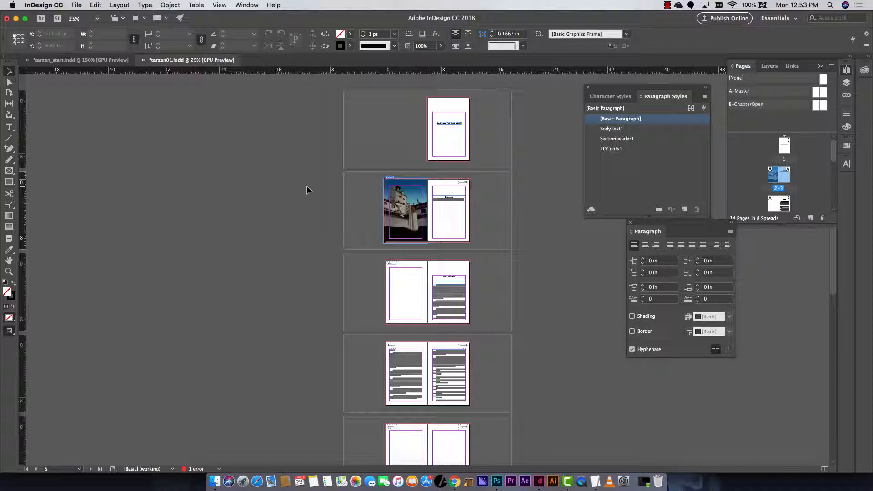
Switch to Finder and bring up the ID03_glossyZine folder window
key("super+Tab")
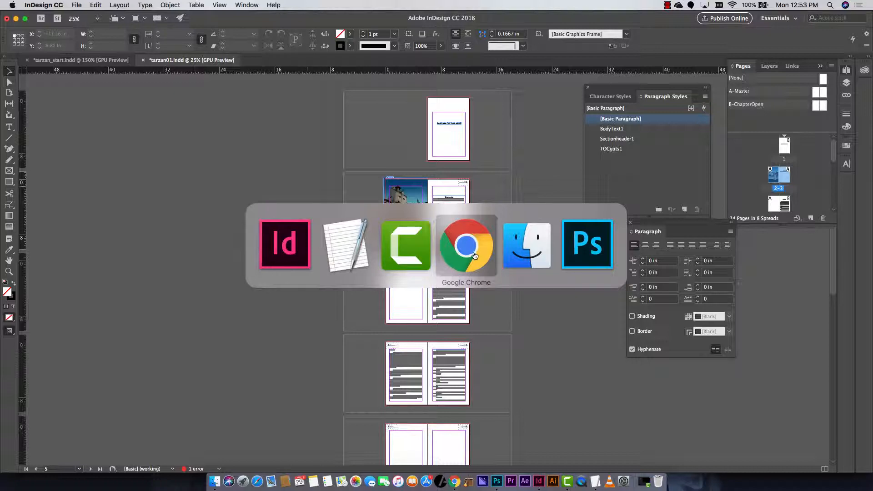
left_click(523, 257)
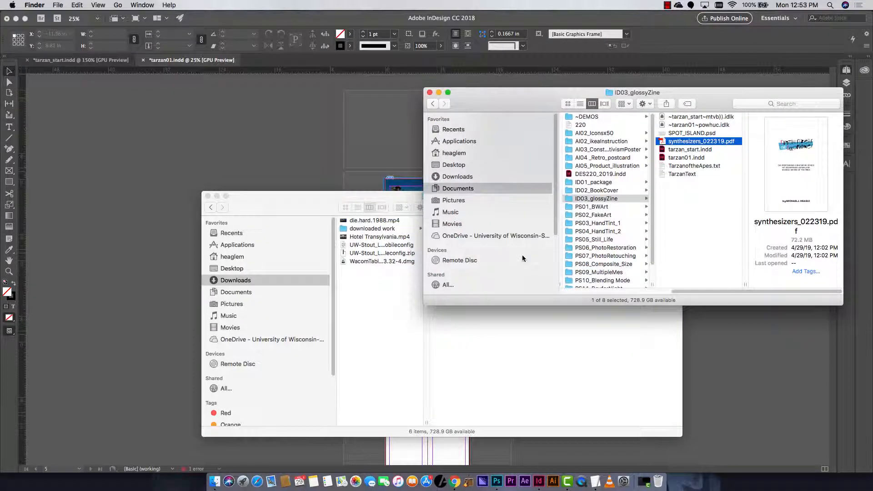